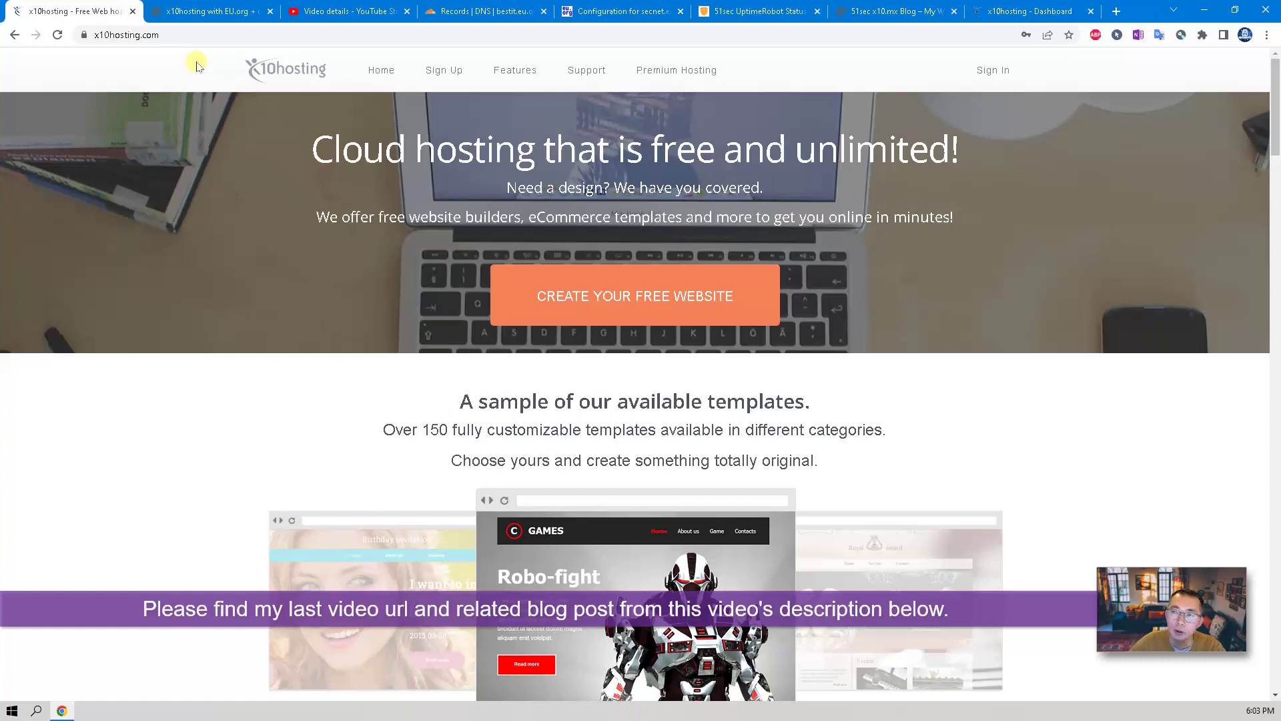
# Step: Review the previous x10hosting video's details, the name servers of secnet.eu.org, Cloudflare's bestit.eu.org DNS records and the integration diagram
pyautogui.click(334, 9)
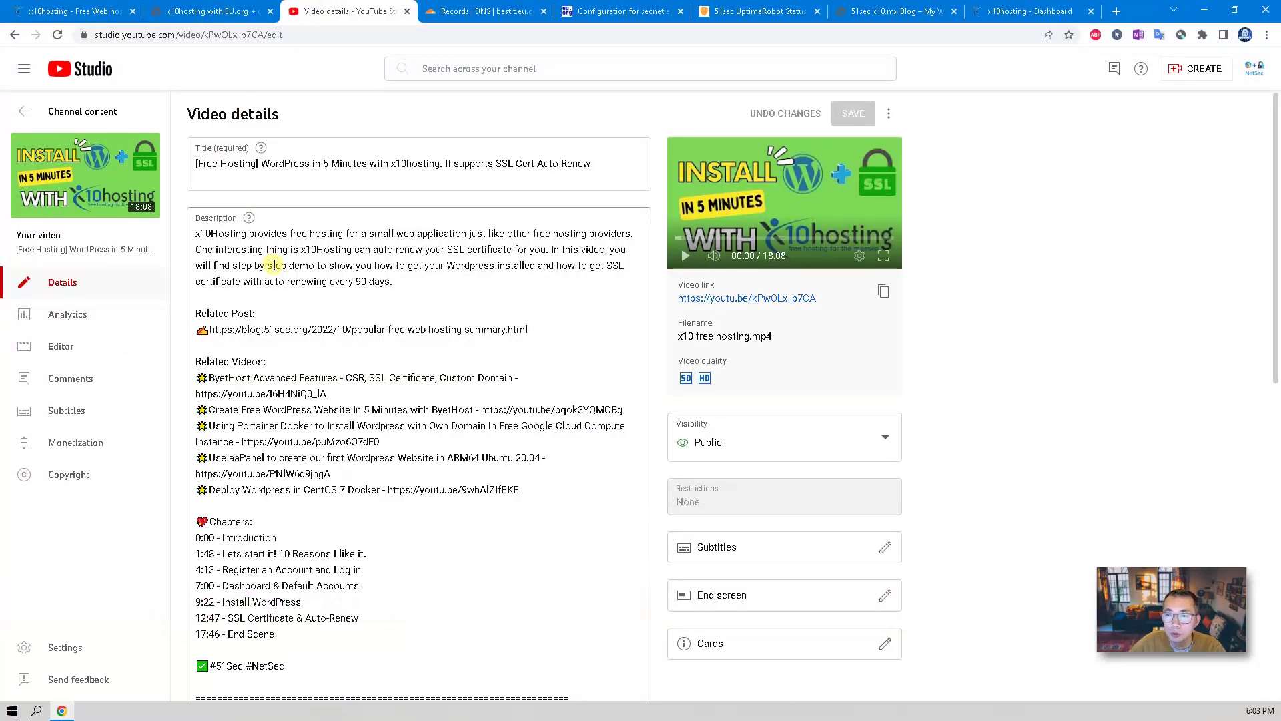
pyautogui.click(447, 288)
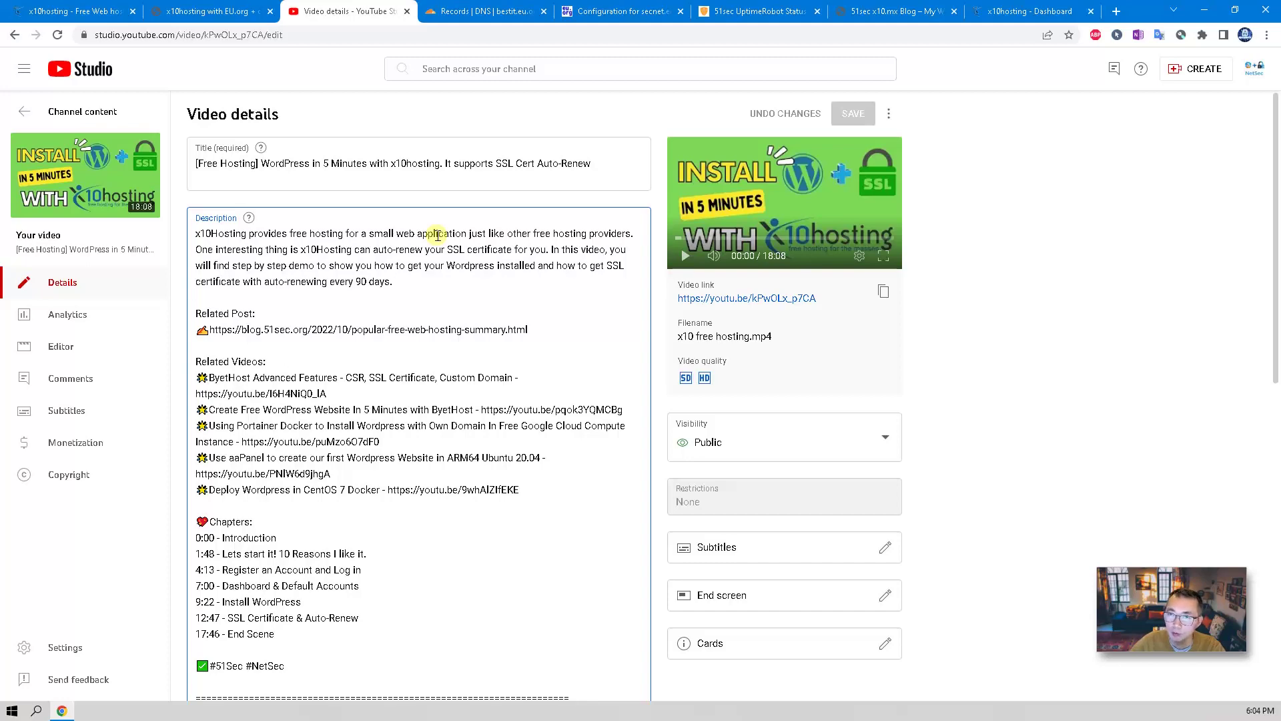
pyautogui.click(617, 11)
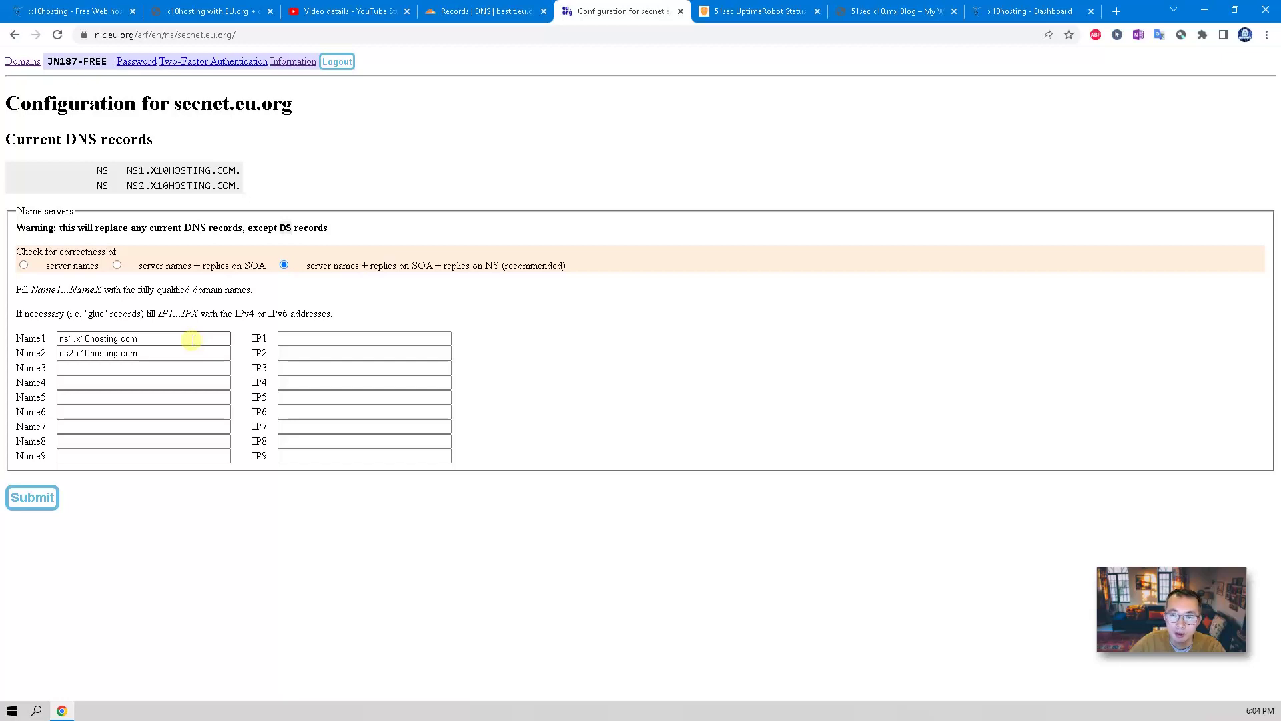
pyautogui.click(492, 14)
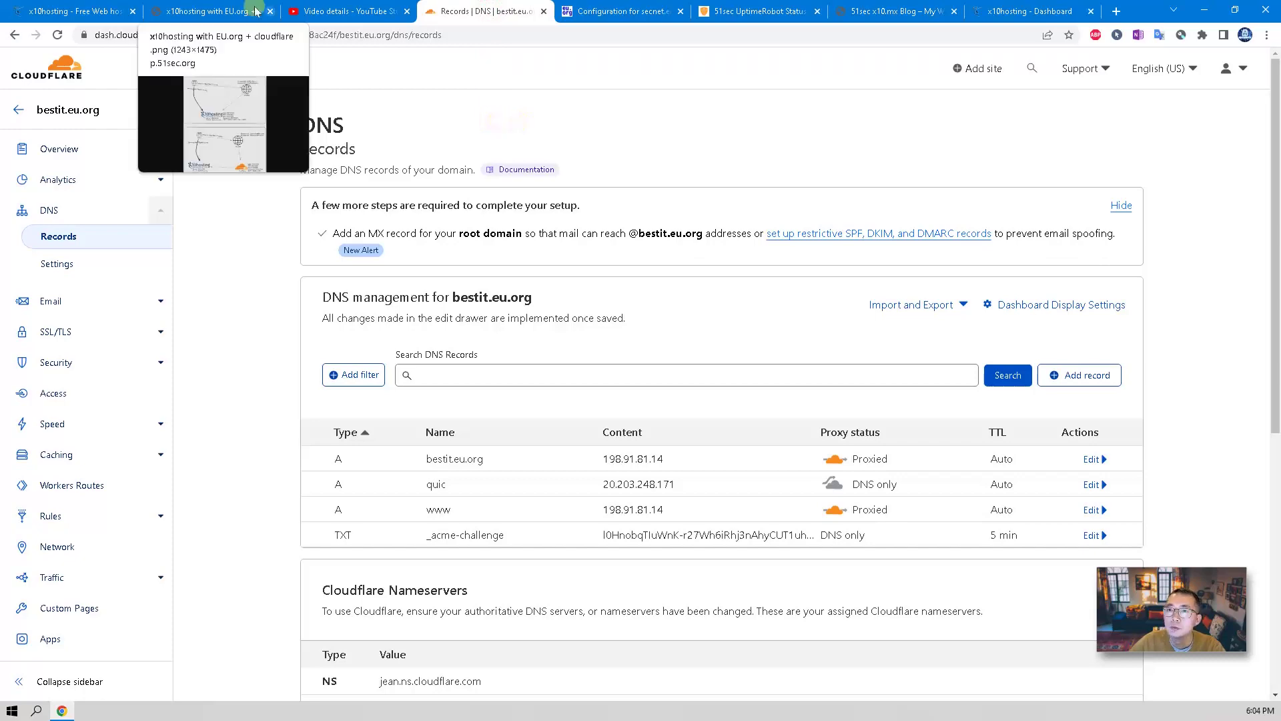
pyautogui.click(212, 12)
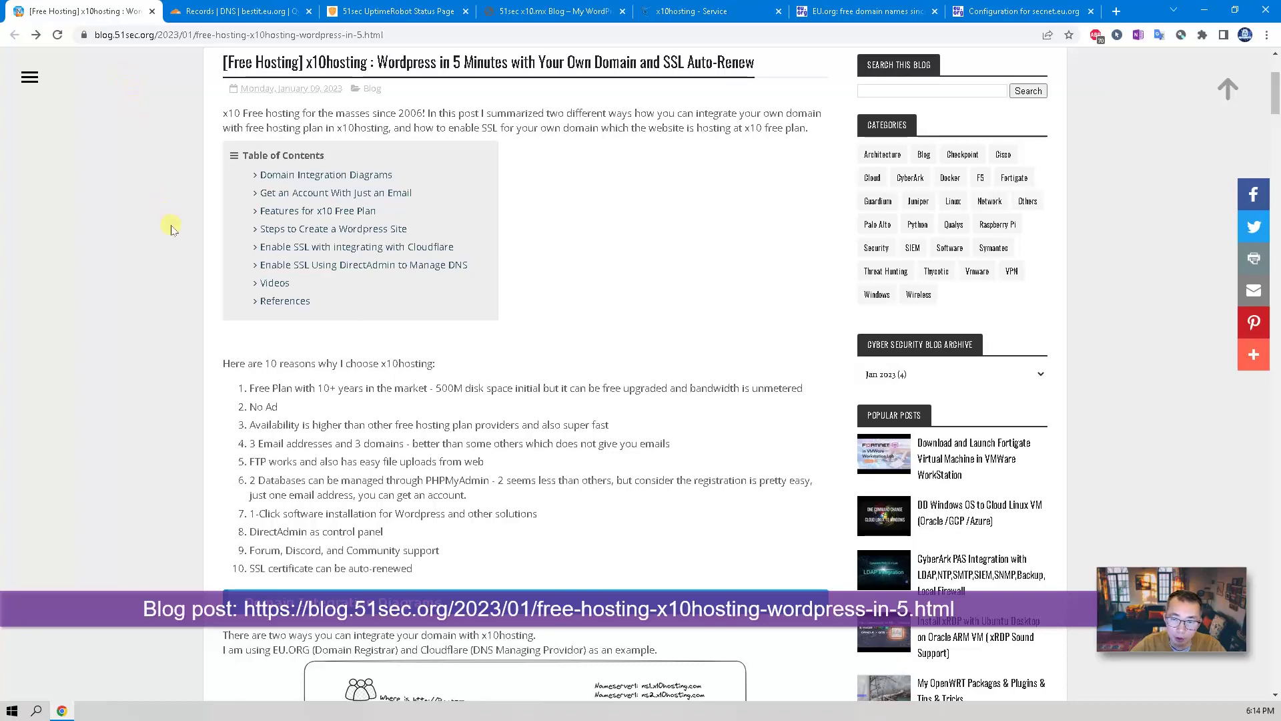
# Step: Read the x10hosting blog post from the domain integration diagrams through to the section on enabling SSL using DirectAdmin
pyautogui.scroll(-8, 169, 230)
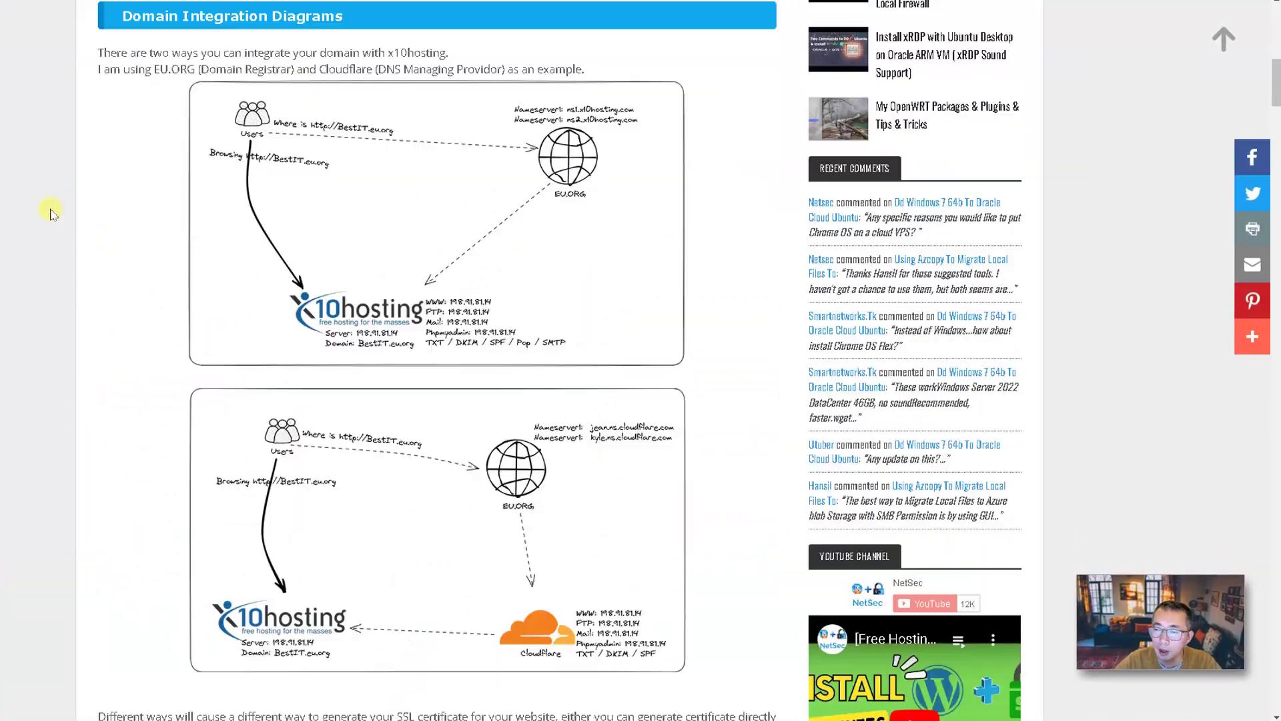
pyautogui.scroll(-12, 50, 212)
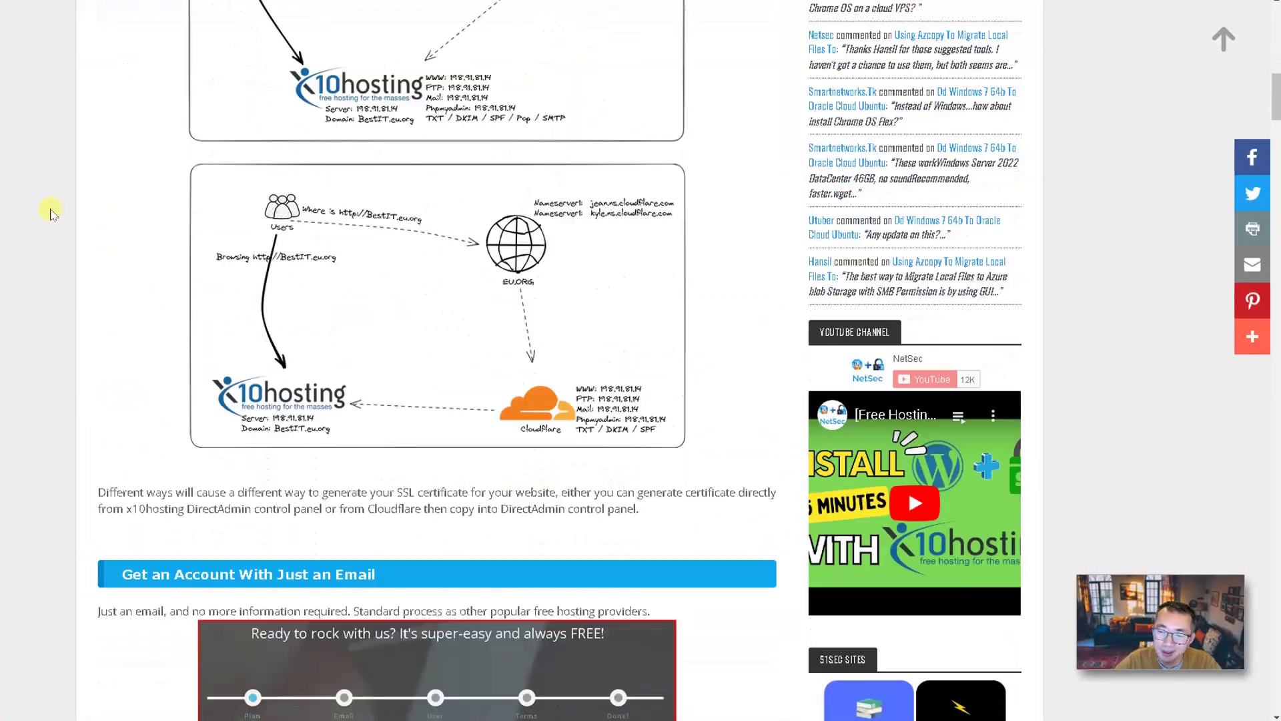
pyautogui.scroll(-9, 50, 212)
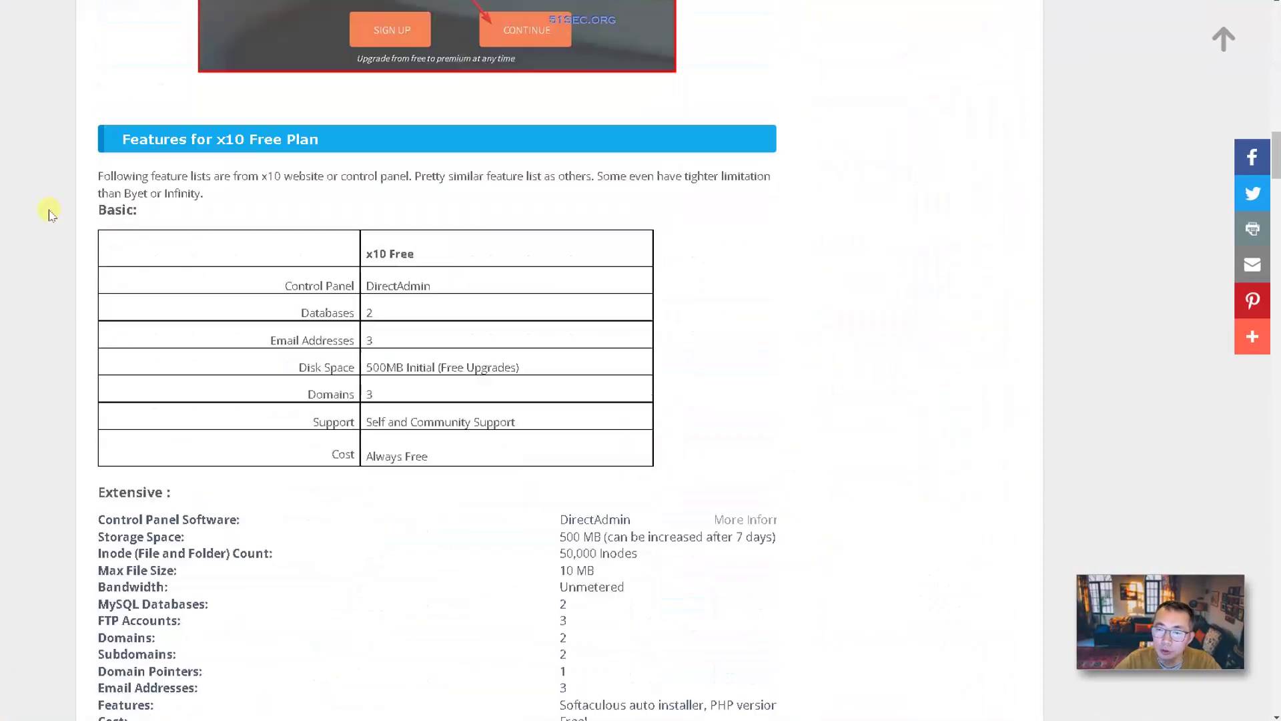
pyautogui.scroll(-10, 50, 212)
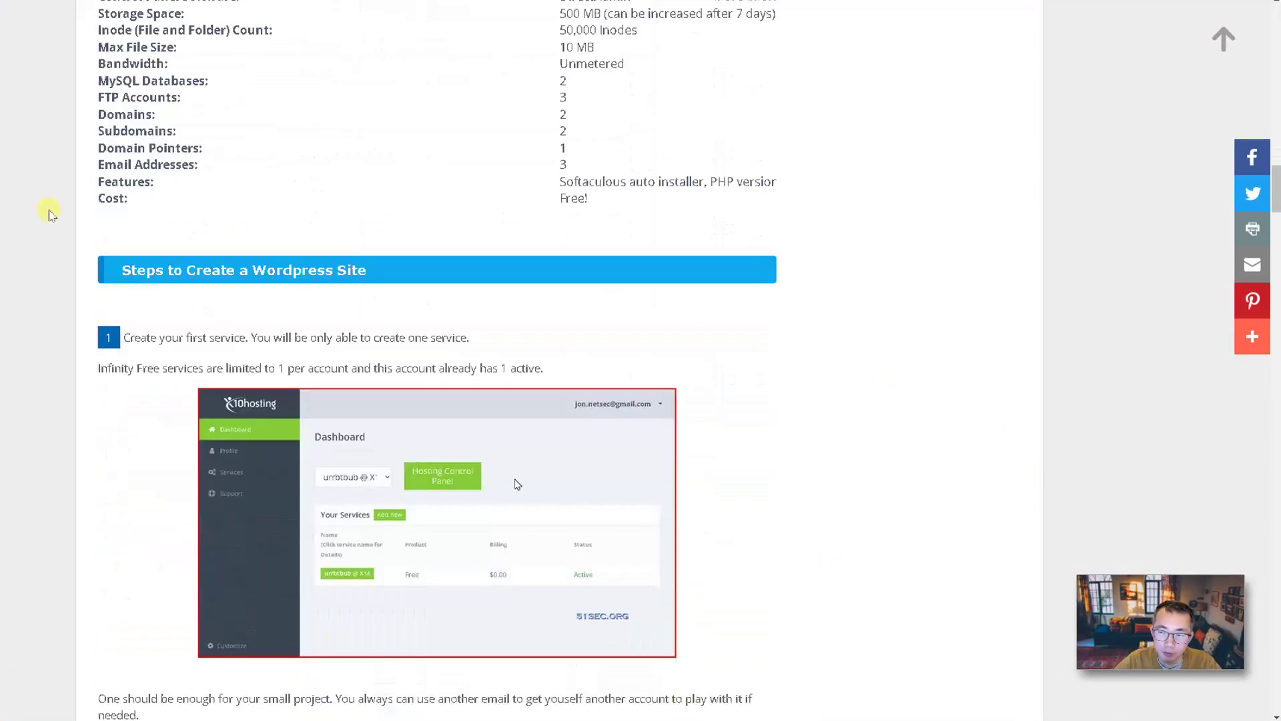
pyautogui.scroll(-12, 50, 212)
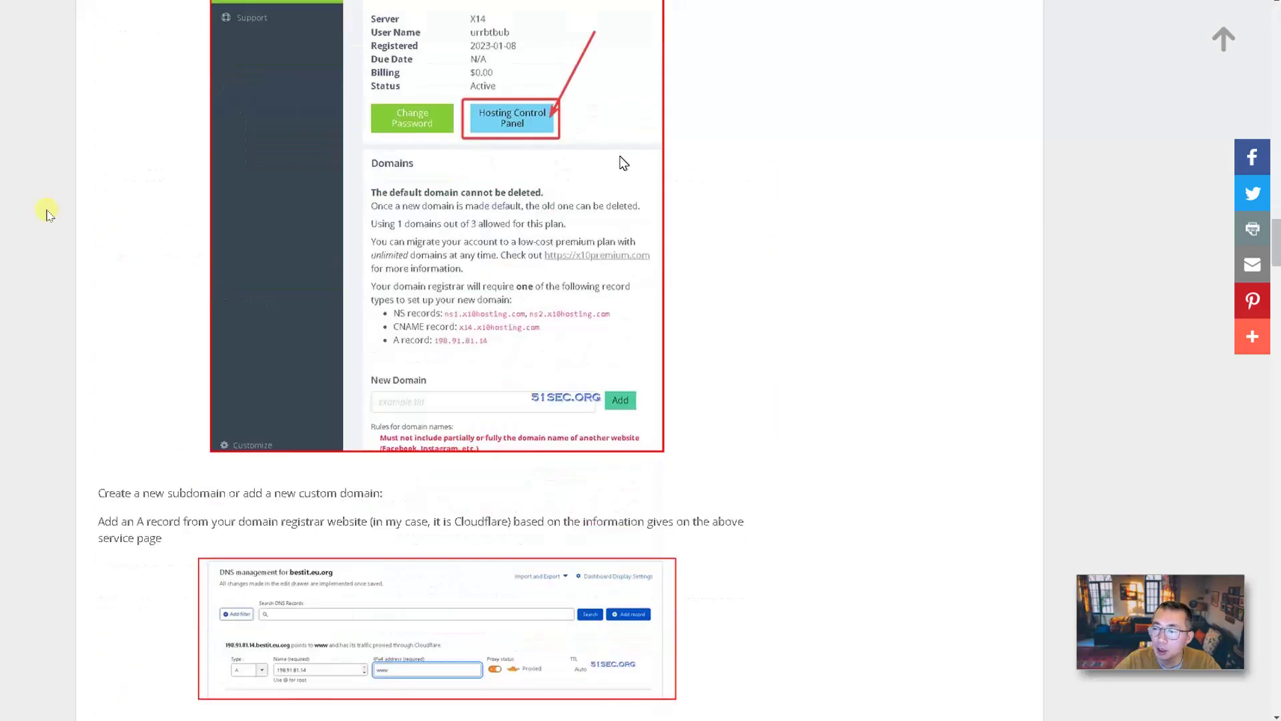
pyautogui.scroll(-12, 50, 212)
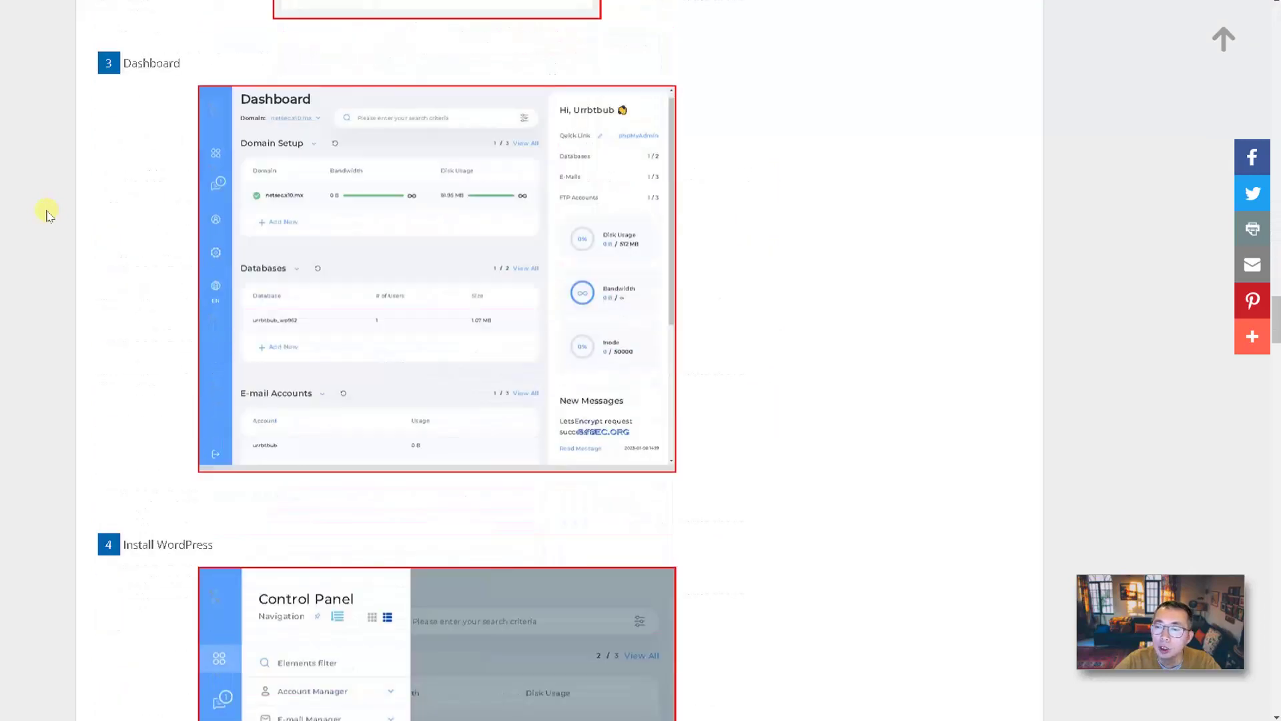
pyautogui.scroll(-10, 47, 214)
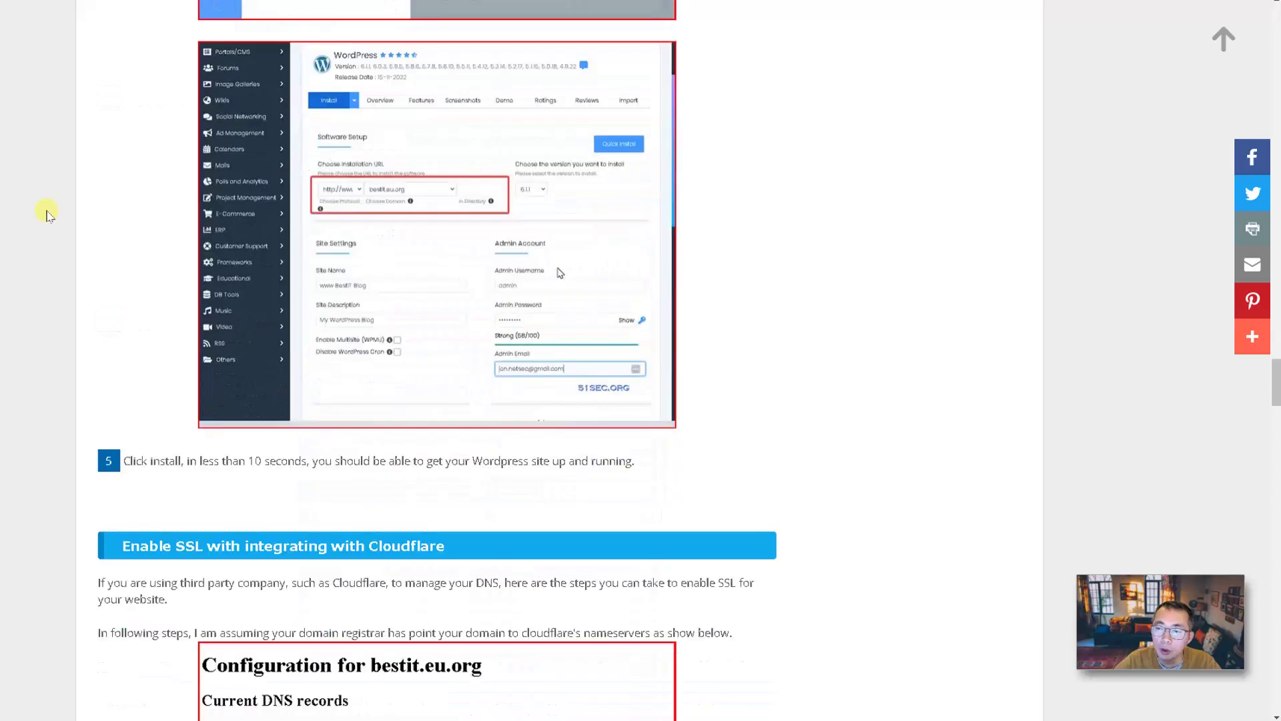
pyautogui.scroll(-4, 47, 213)
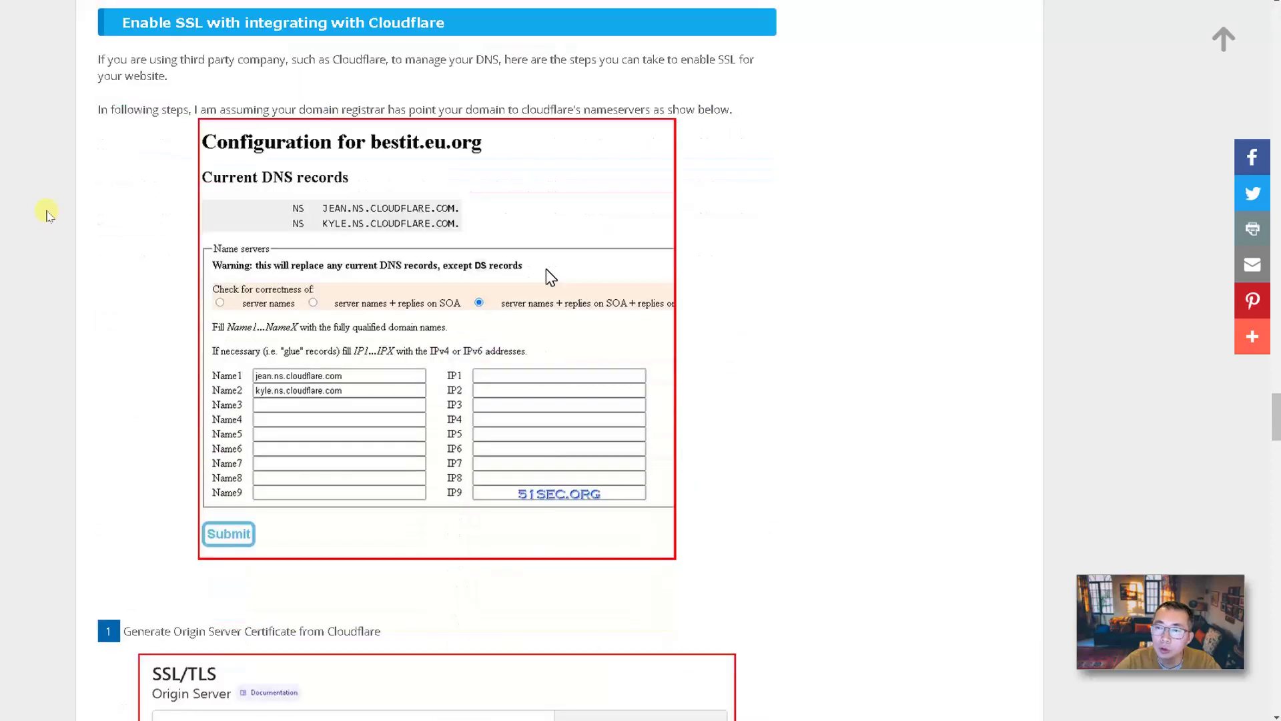
pyautogui.scroll(-2, 47, 213)
pyautogui.scroll(-6, 47, 213)
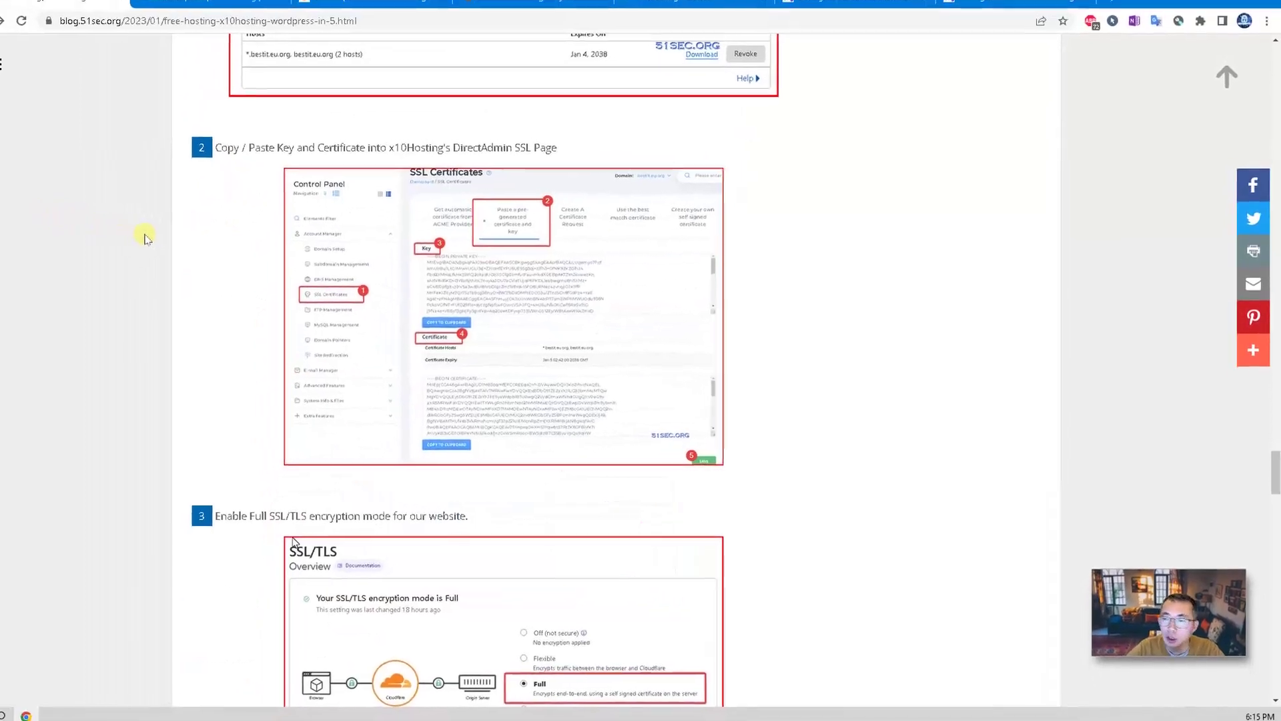
pyautogui.scroll(-6, 145, 237)
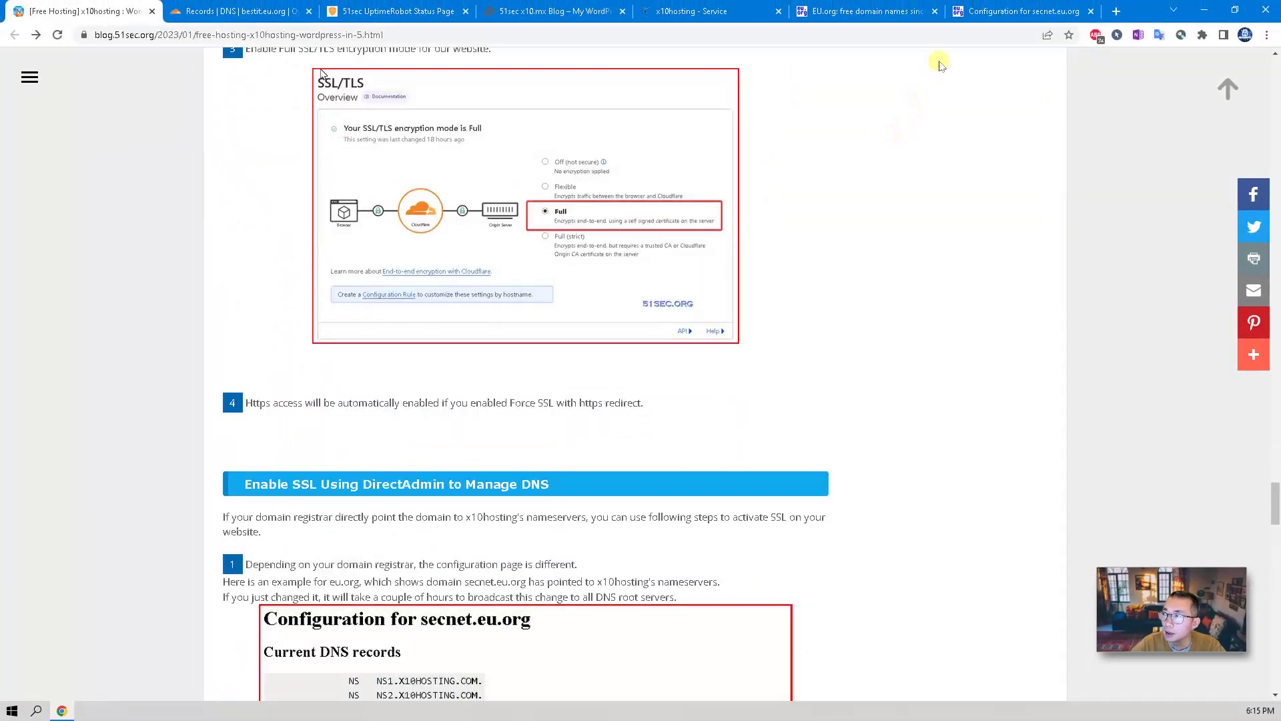
# Step: Look over the EU.org home page and copy the domain name secnet.eu.org from its configuration page
pyautogui.click(992, 11)
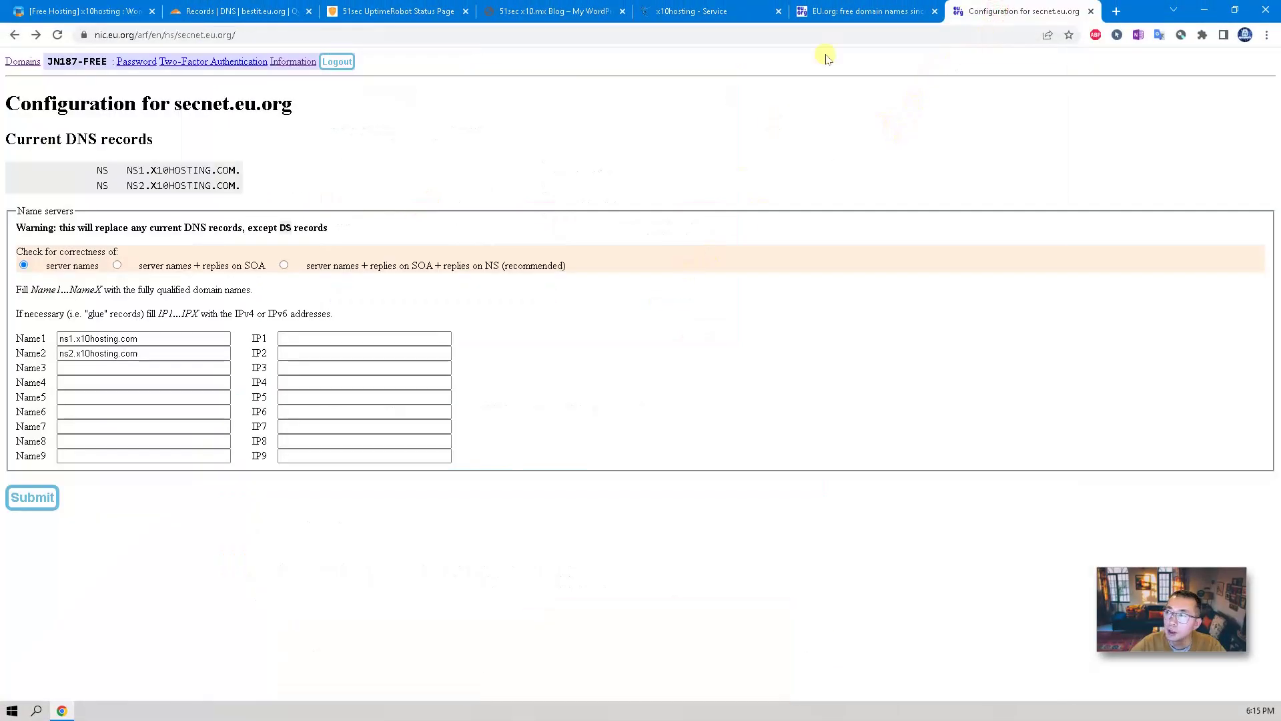
pyautogui.click(834, 12)
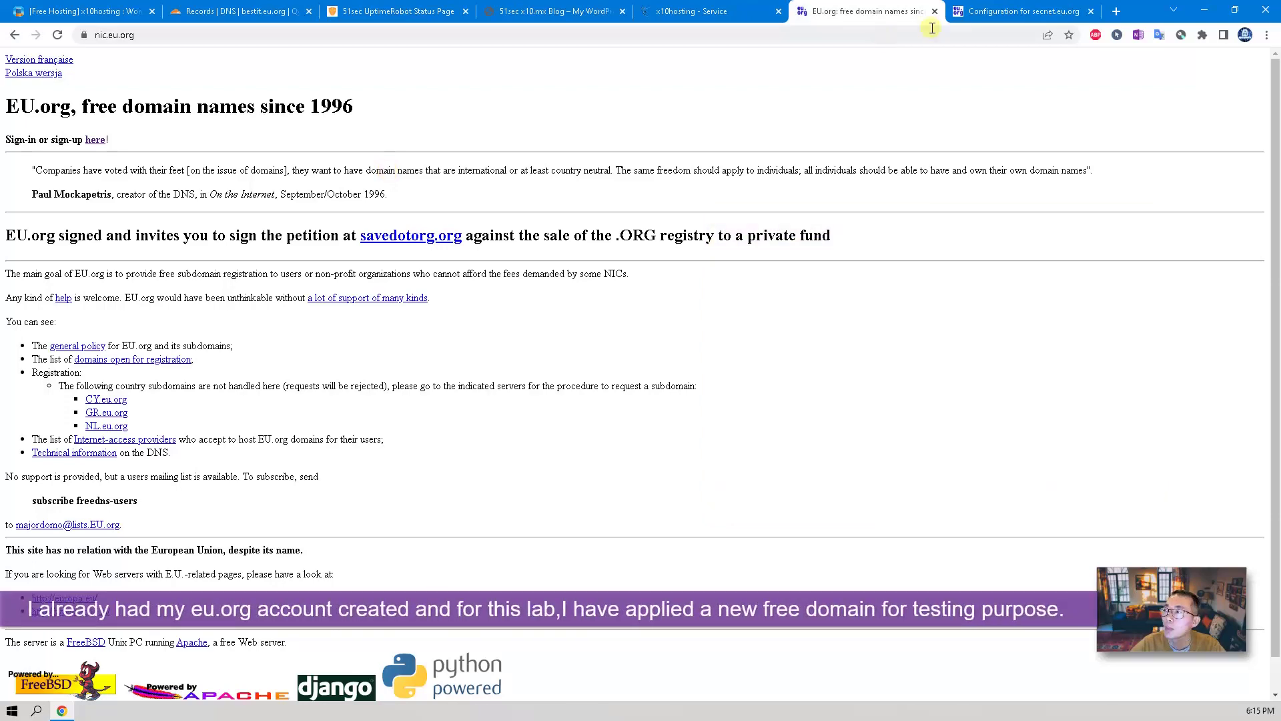
pyautogui.click(978, 15)
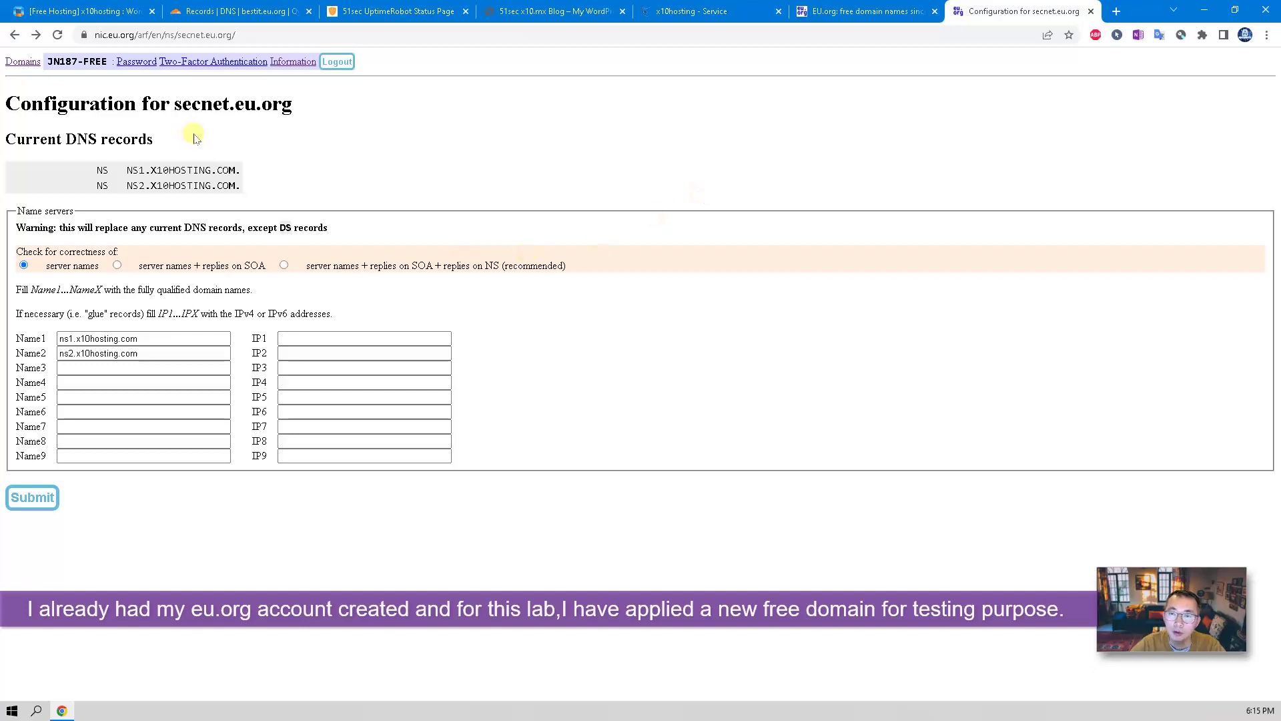
pyautogui.moveTo(174, 104); pyautogui.dragTo(306, 127)
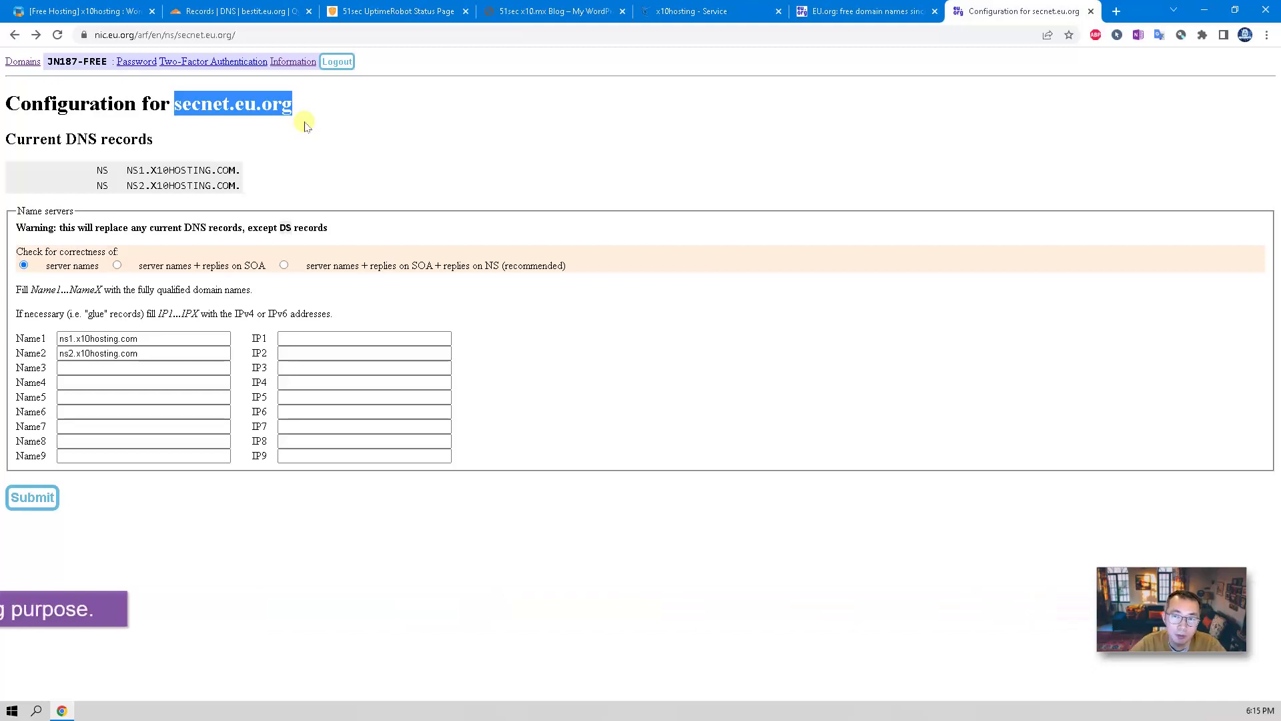
pyautogui.rightClick(285, 108)
pyautogui.click(287, 118)
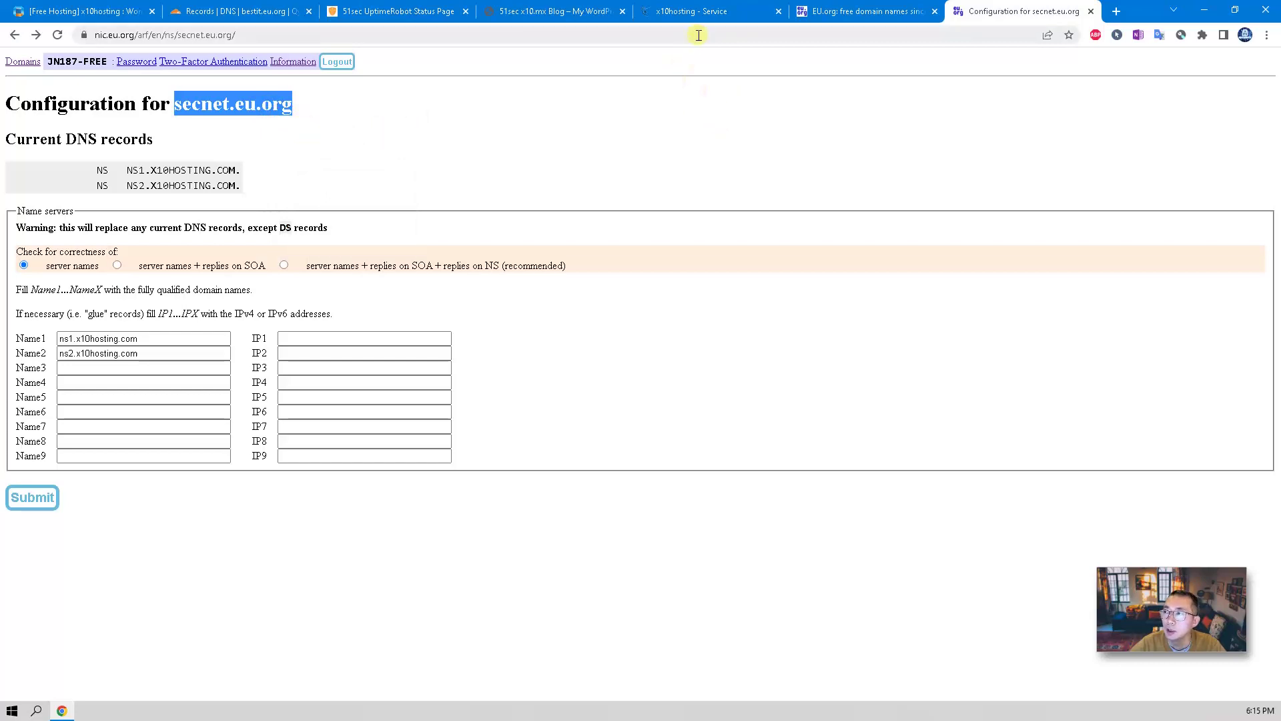
# Step: Compare the domain settings of the x10hosting free service with the name server configuration of secnet.eu.org at EU.org
pyautogui.click(697, 12)
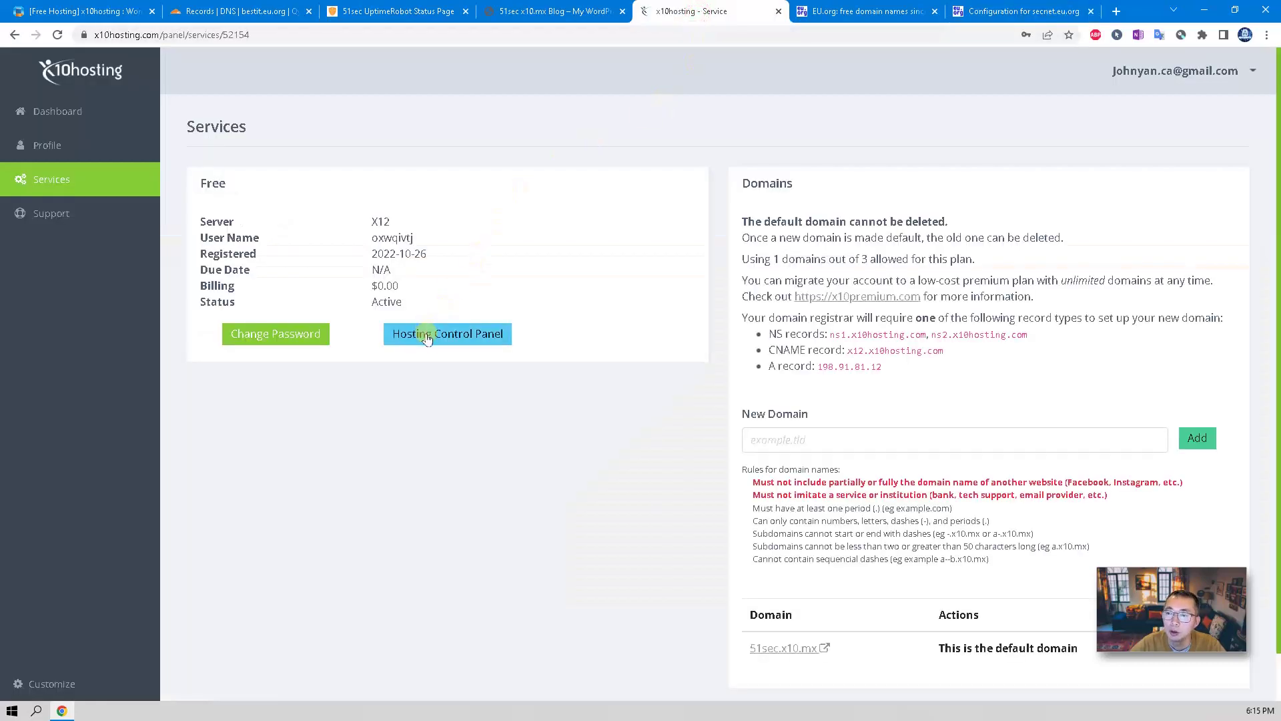
pyautogui.scroll(-1, 831, 565)
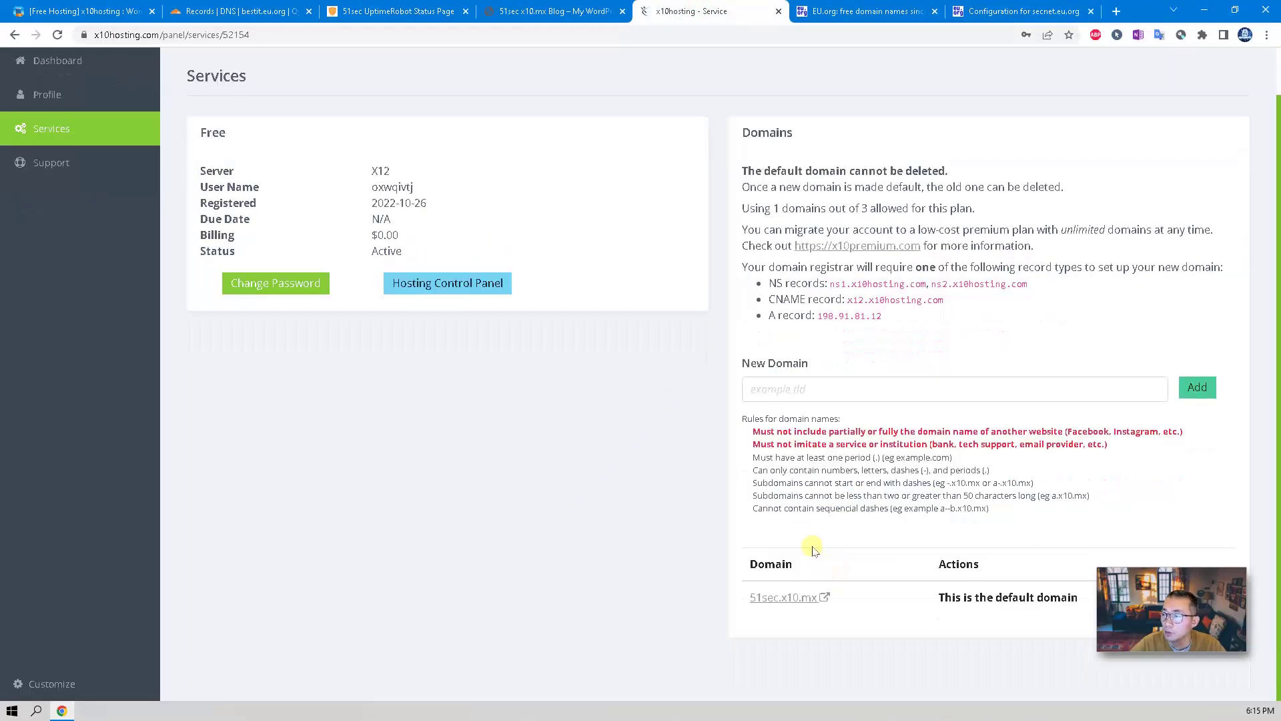
pyautogui.click(1010, 10)
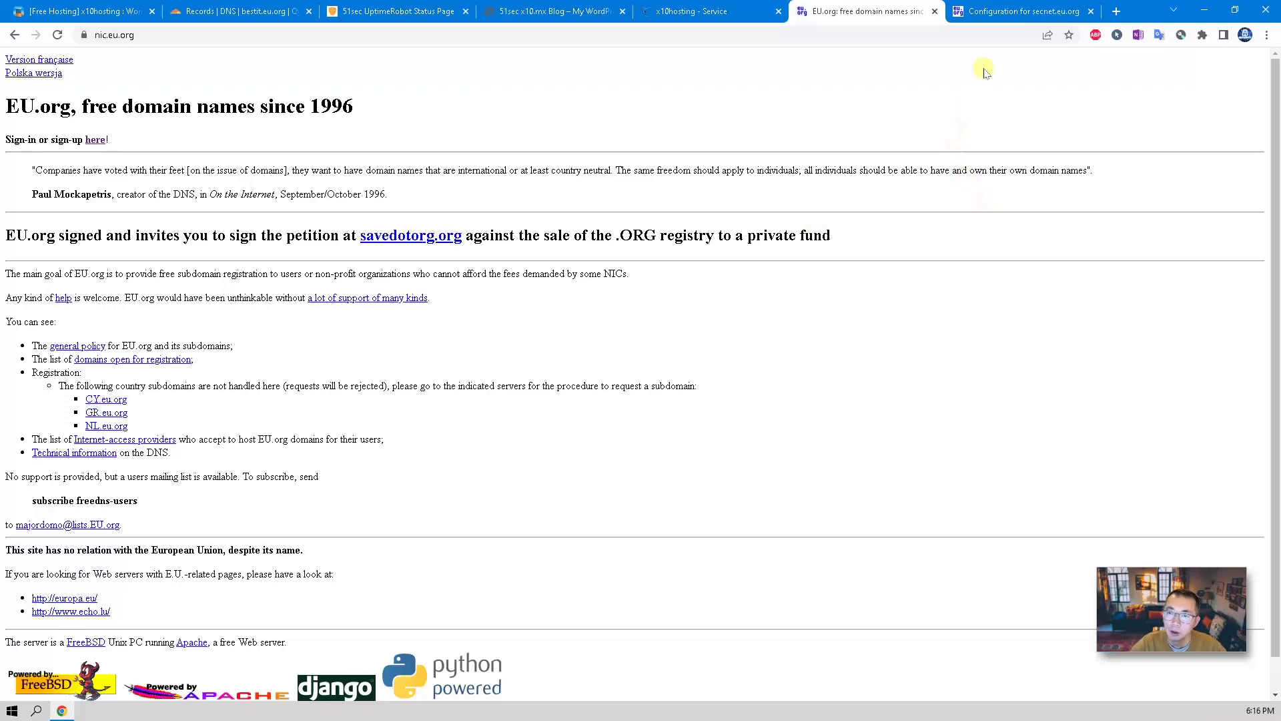
pyautogui.click(1002, 15)
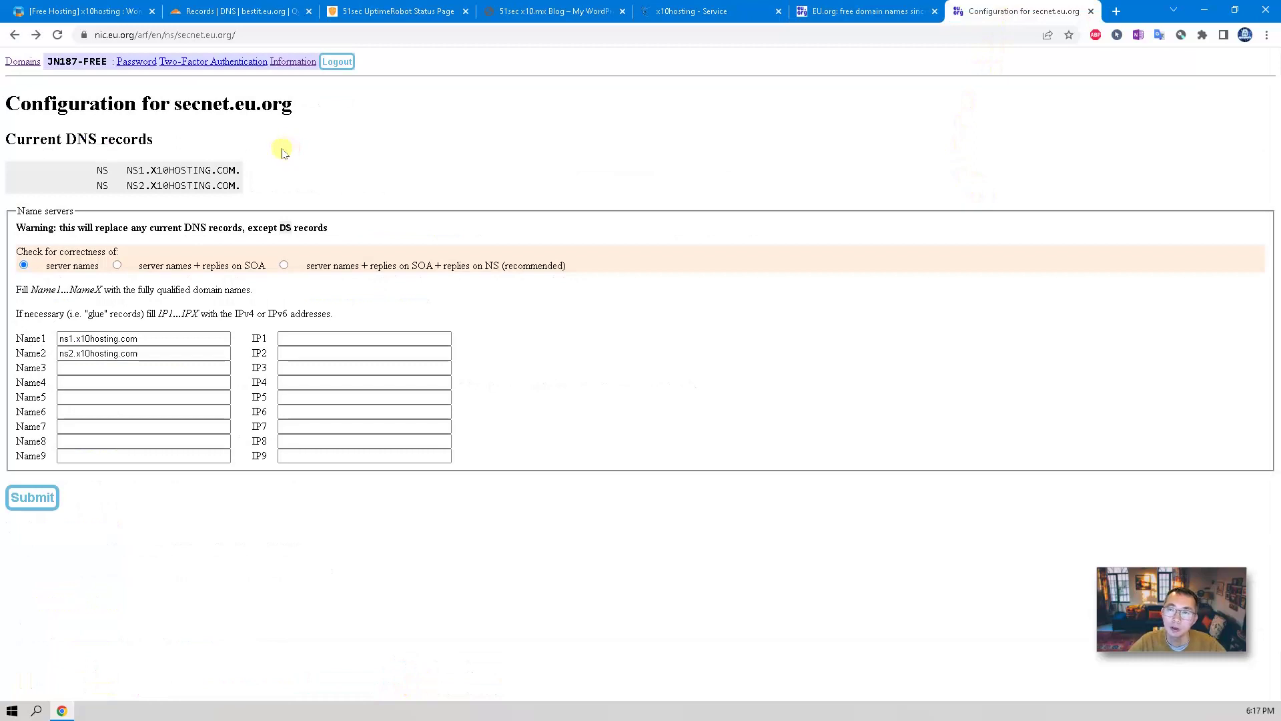
pyautogui.moveTo(175, 105); pyautogui.dragTo(298, 117)
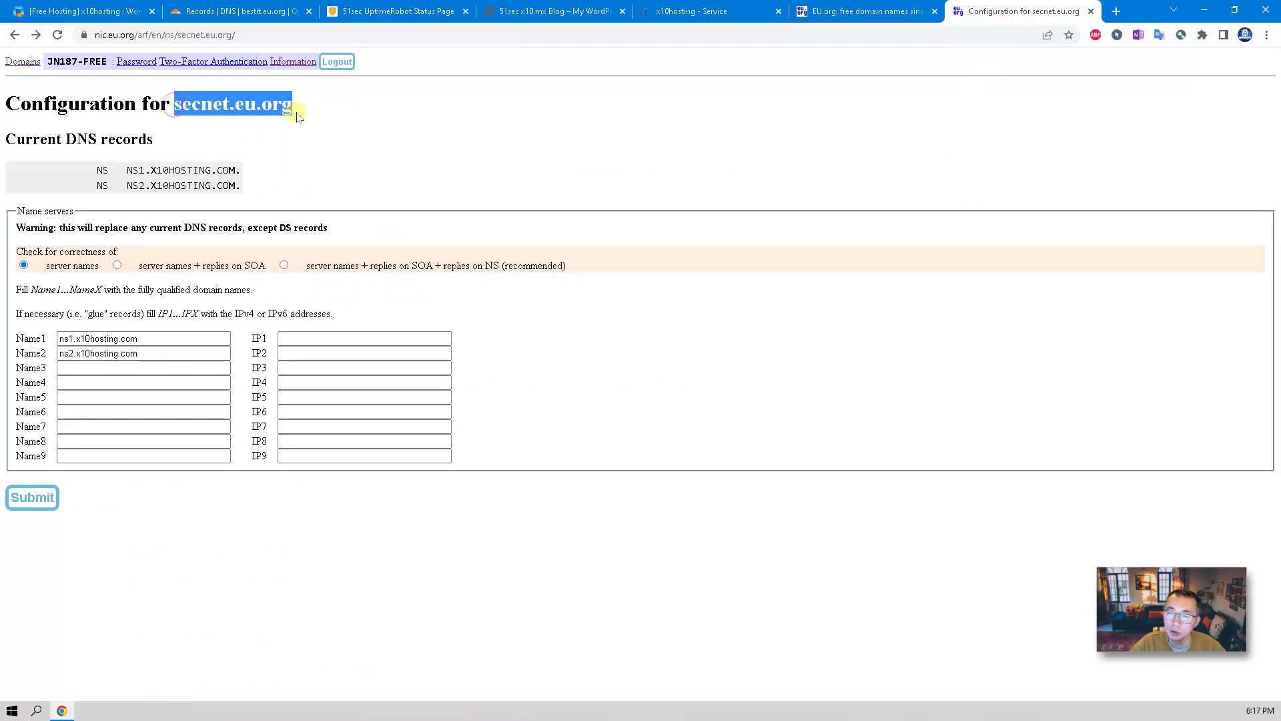
pyautogui.click(298, 143)
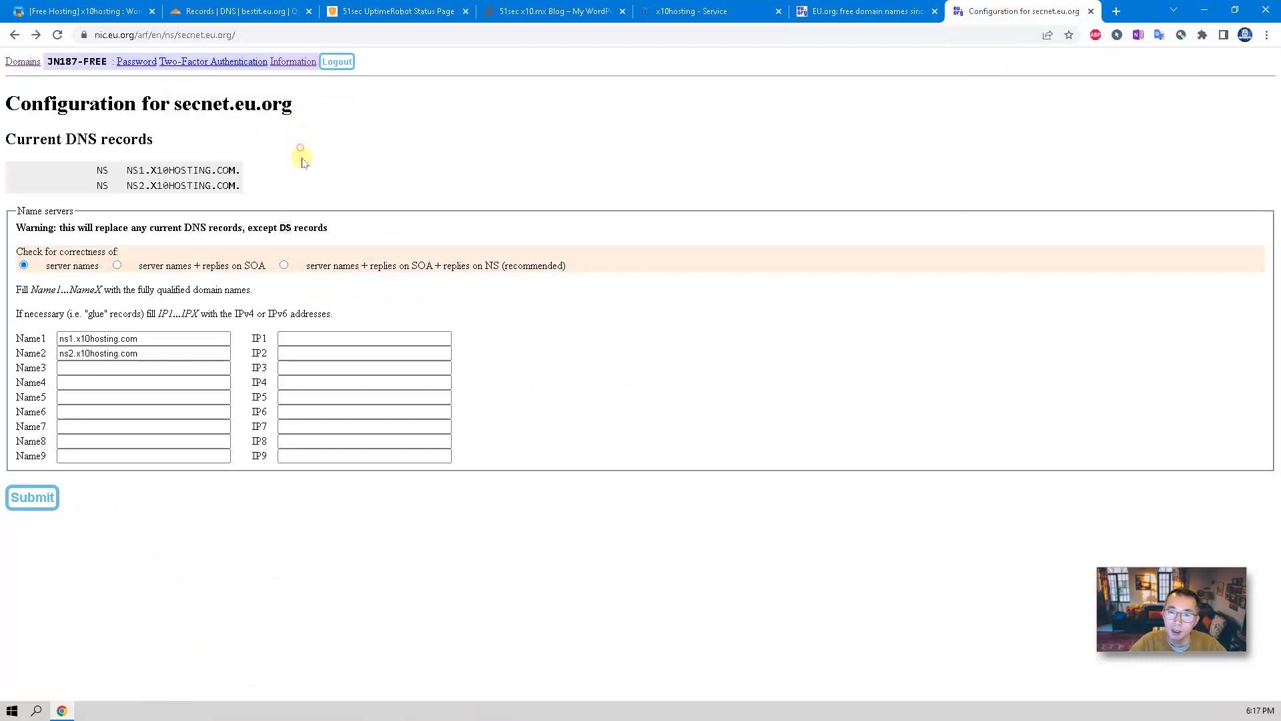
pyautogui.click(151, 339)
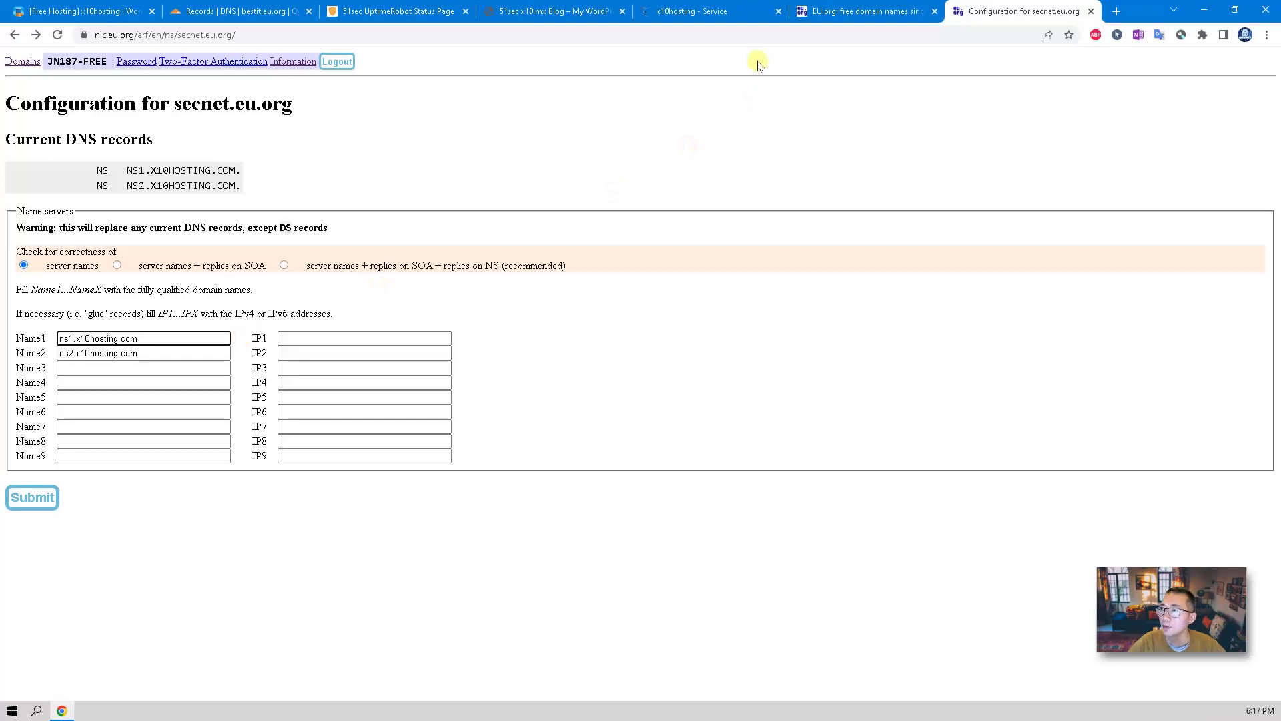
# Step: Look up the NS records required for a new domain on the x10hosting service page
pyautogui.click(691, 12)
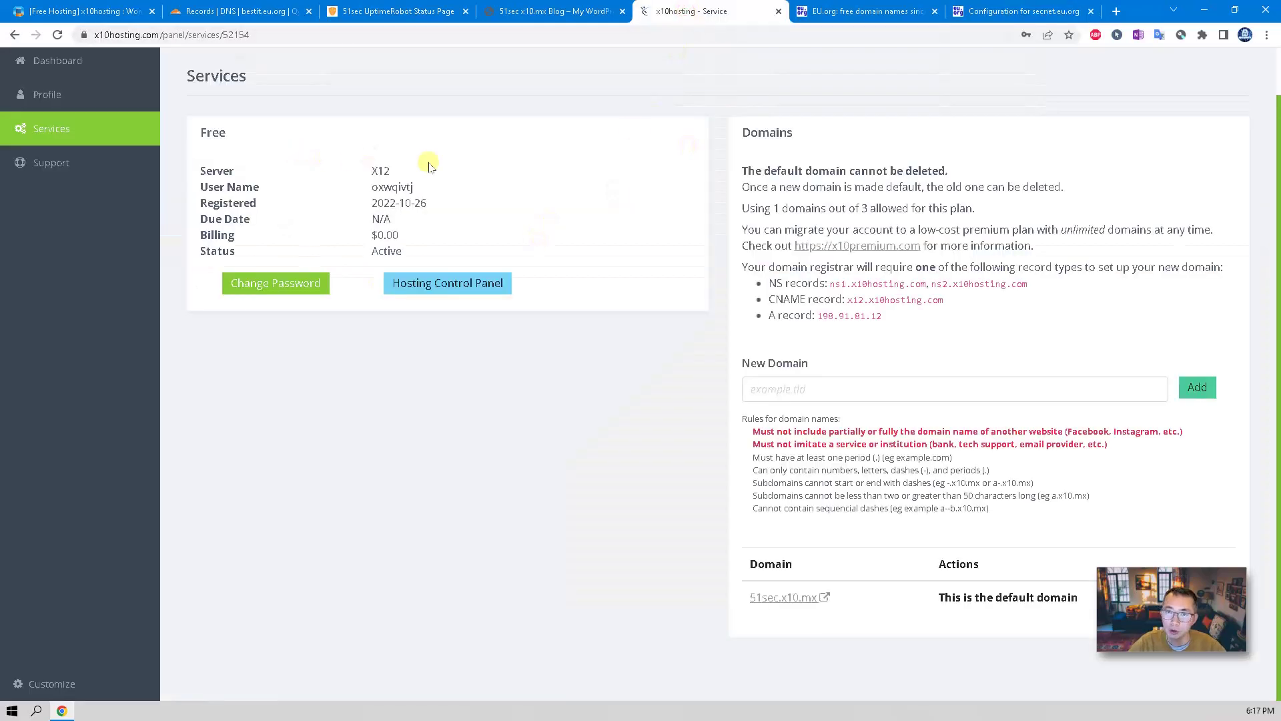
pyautogui.moveTo(827, 285); pyautogui.dragTo(1031, 288)
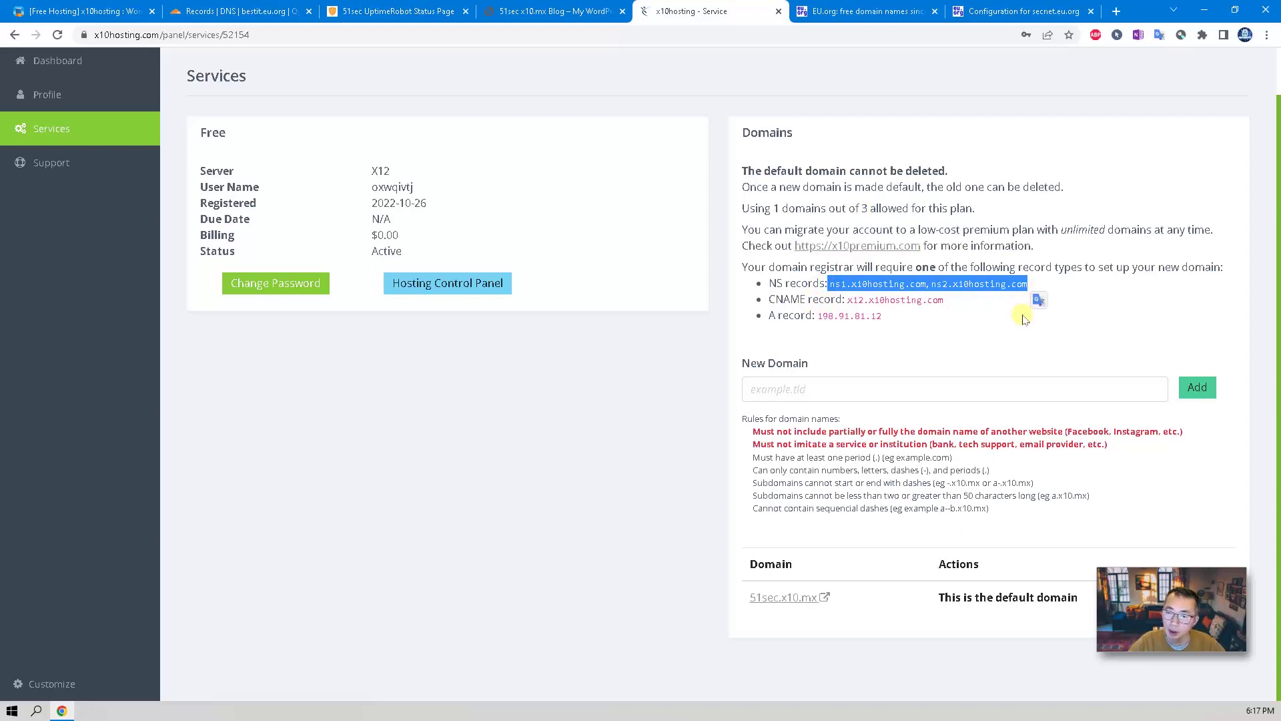
pyautogui.click(944, 338)
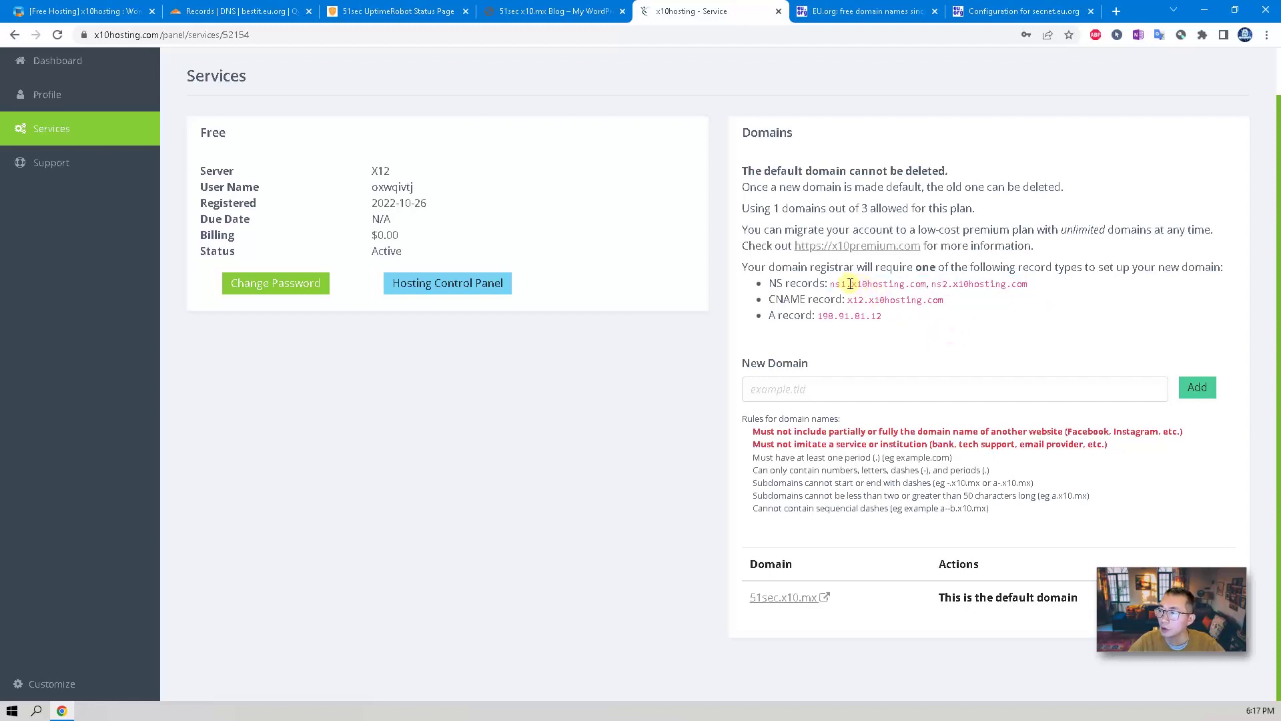
pyautogui.moveTo(837, 280); pyautogui.dragTo(1044, 297)
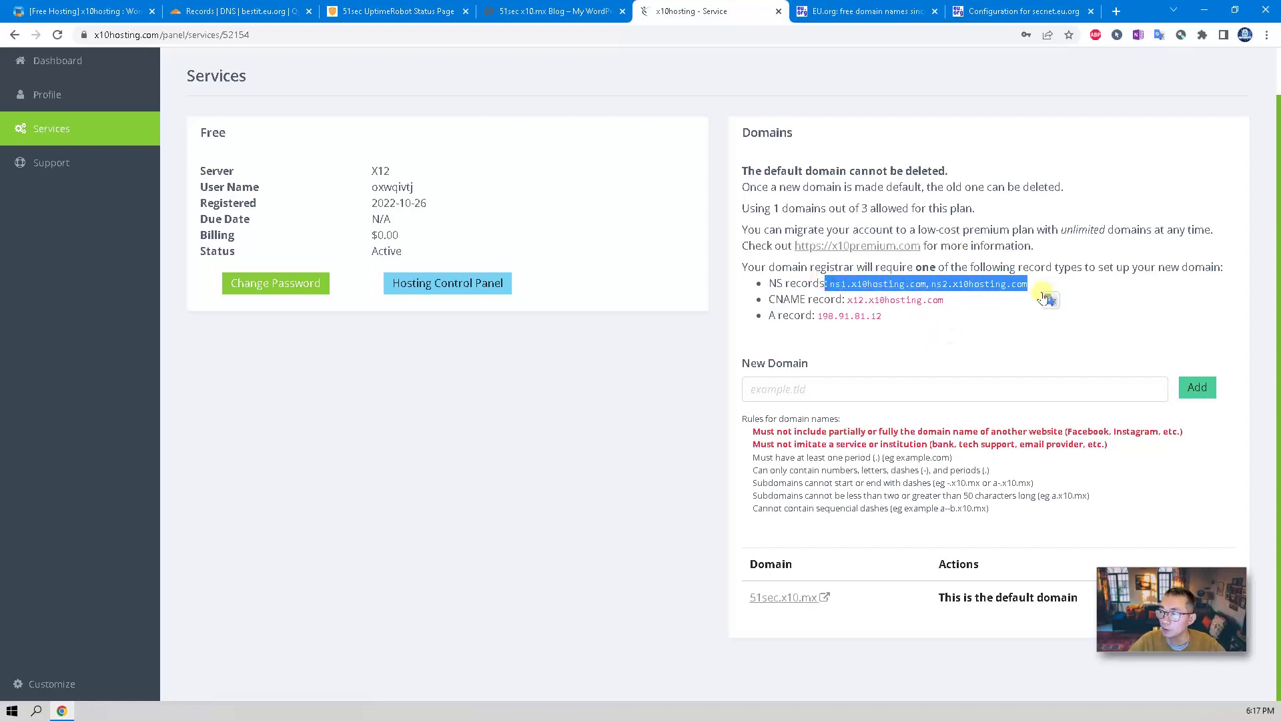
pyautogui.click(831, 285)
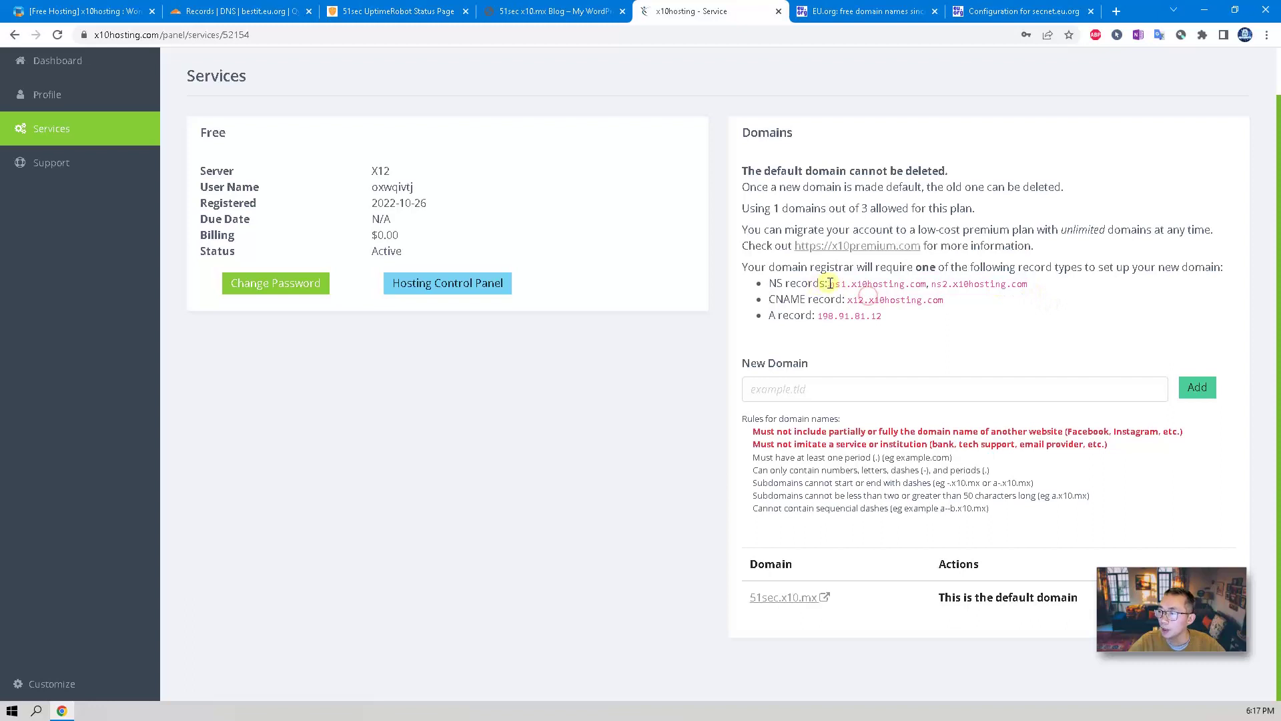
pyautogui.moveTo(829, 285); pyautogui.dragTo(1032, 287)
# Step: Check the name server entries in the EU.org configuration and copy the domain name secnet.eu.org from the heading
pyautogui.click(1008, 11)
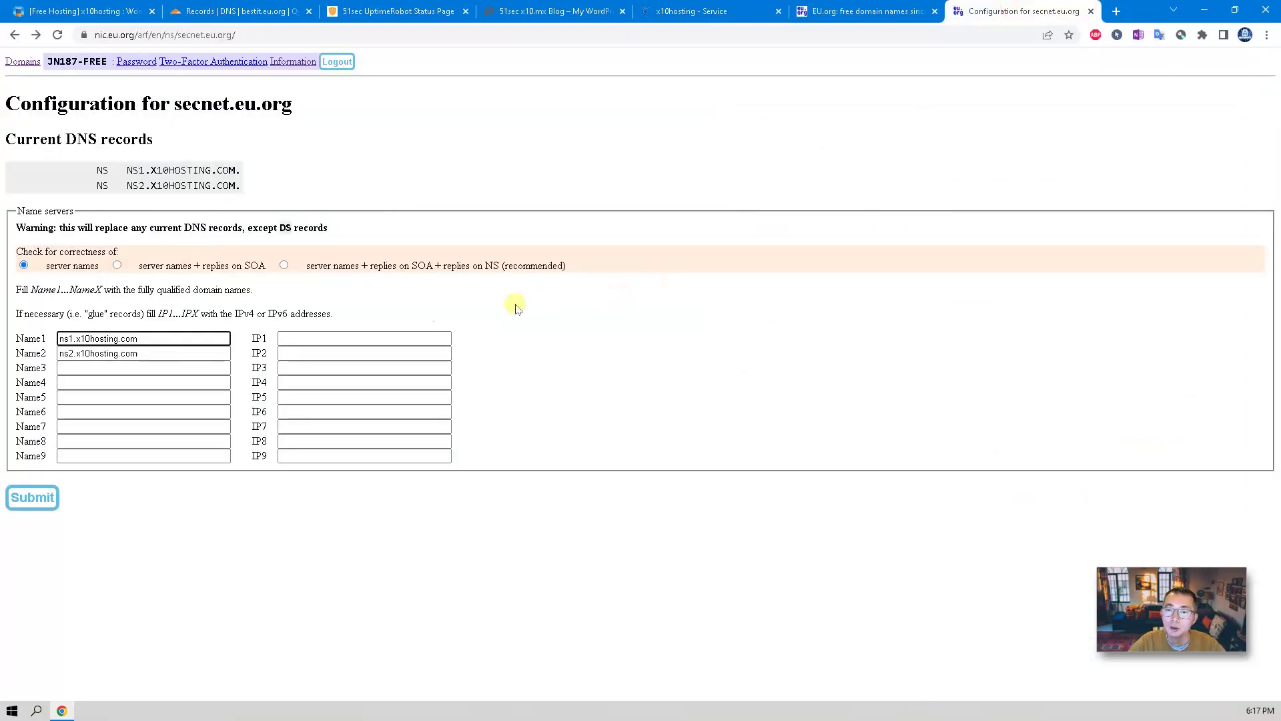
pyautogui.click(154, 354)
pyautogui.click(40, 499)
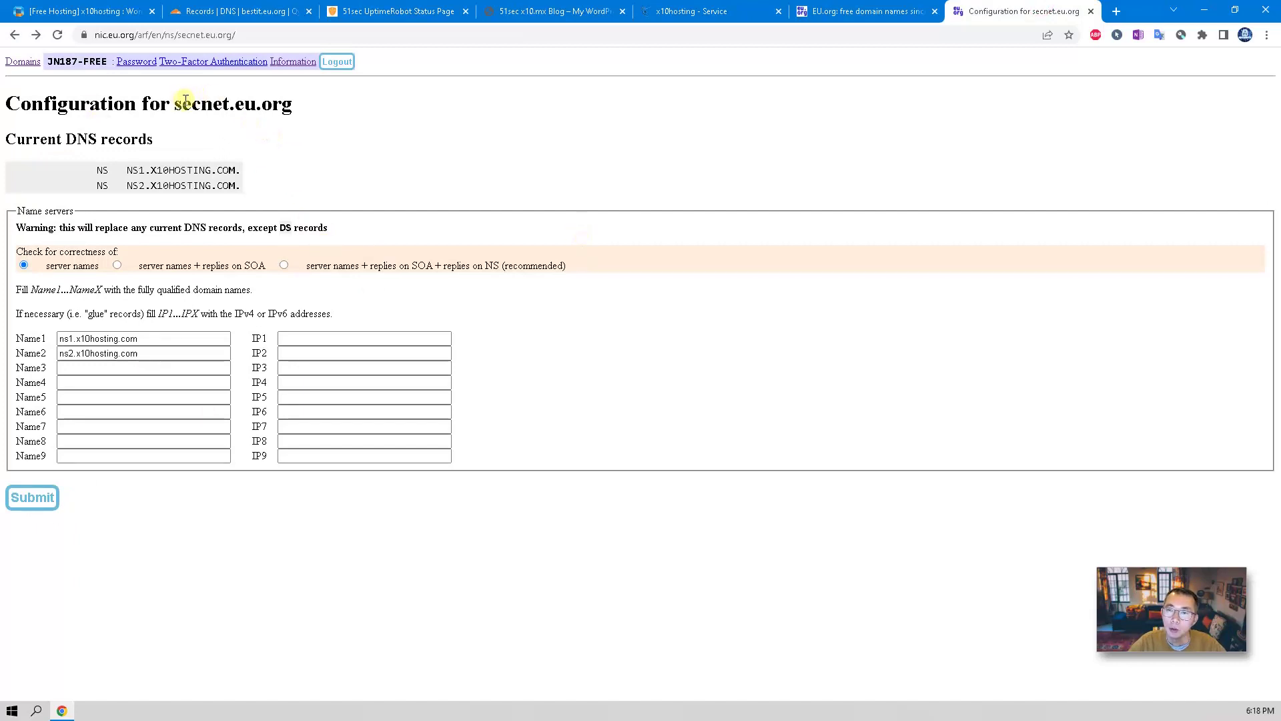
pyautogui.moveTo(175, 103); pyautogui.dragTo(287, 103)
pyautogui.hotkey('ctrl', 'c')
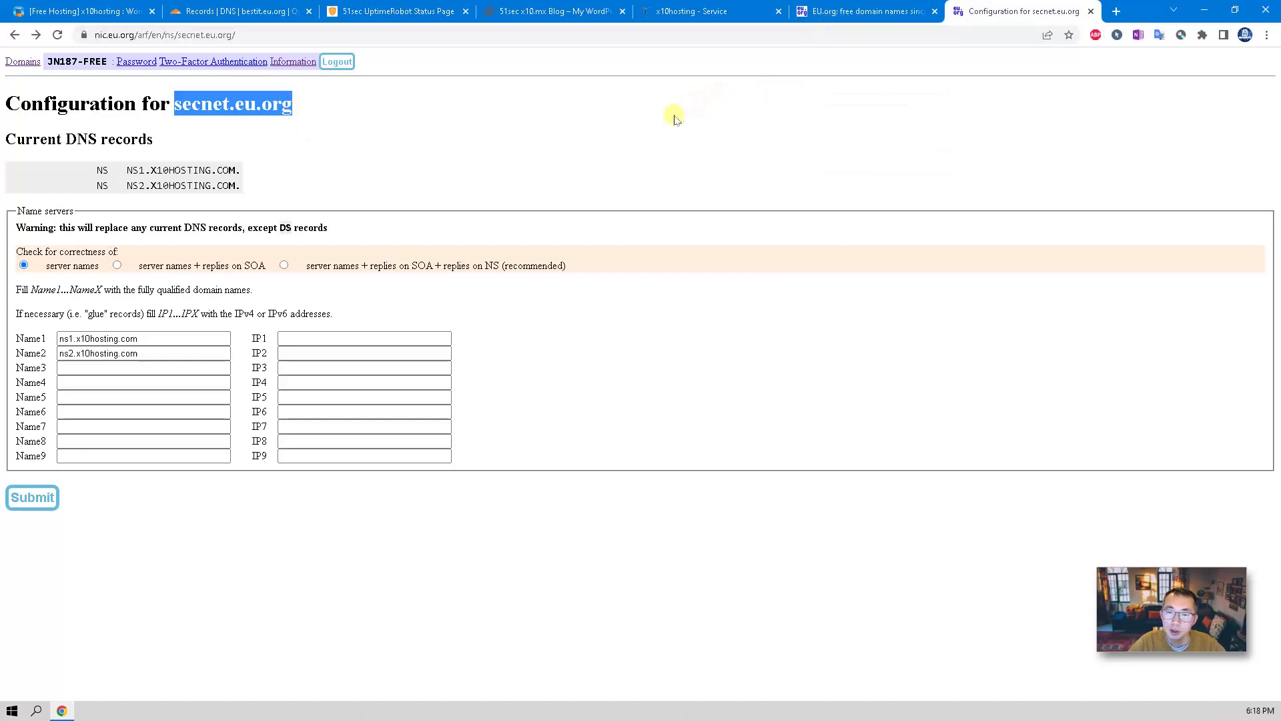
# Step: Recheck the required NS records on the x10hosting service page and add secnet.eu.org as a new domain
pyautogui.click(709, 12)
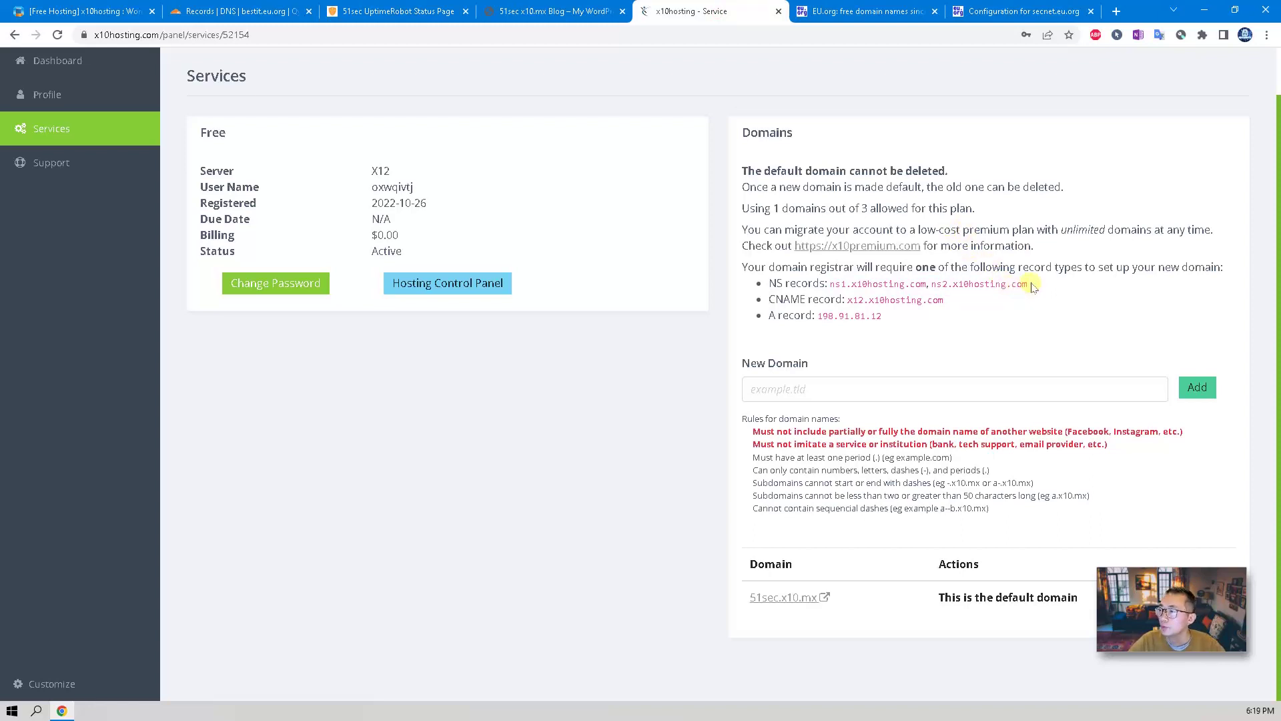
pyautogui.moveTo(1032, 286); pyautogui.dragTo(830, 287)
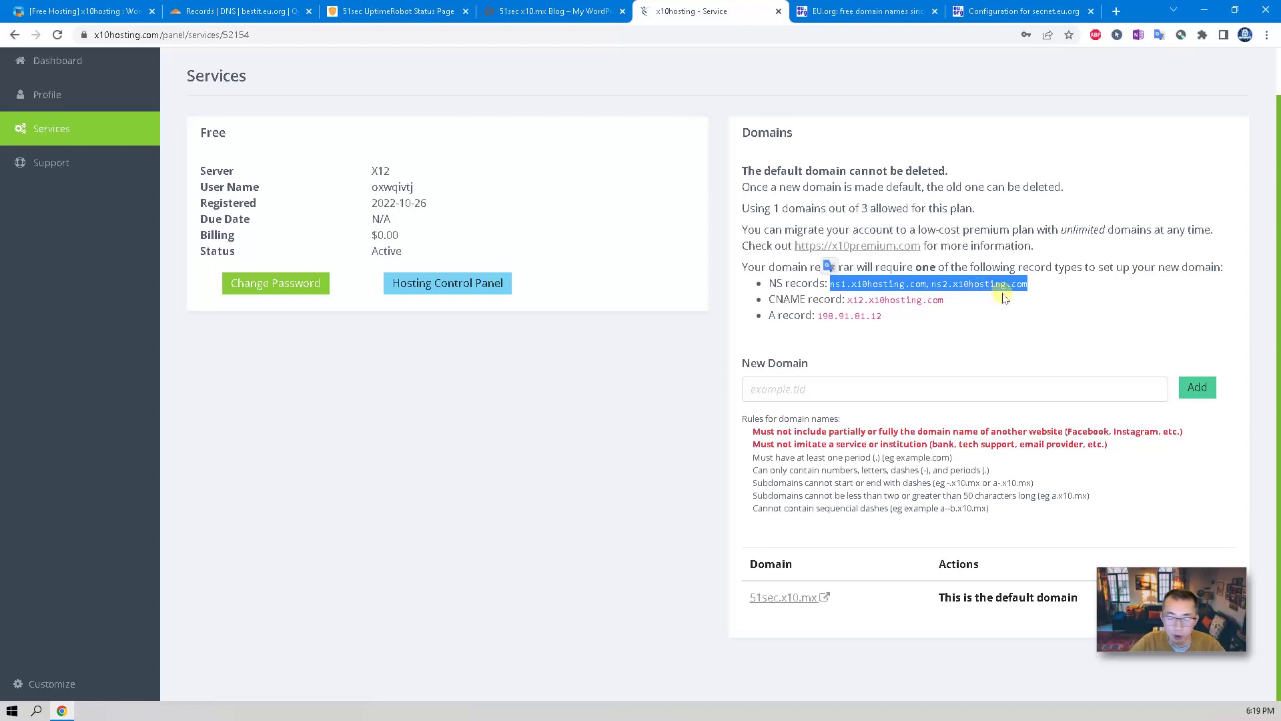
pyautogui.click(976, 313)
pyautogui.click(863, 386)
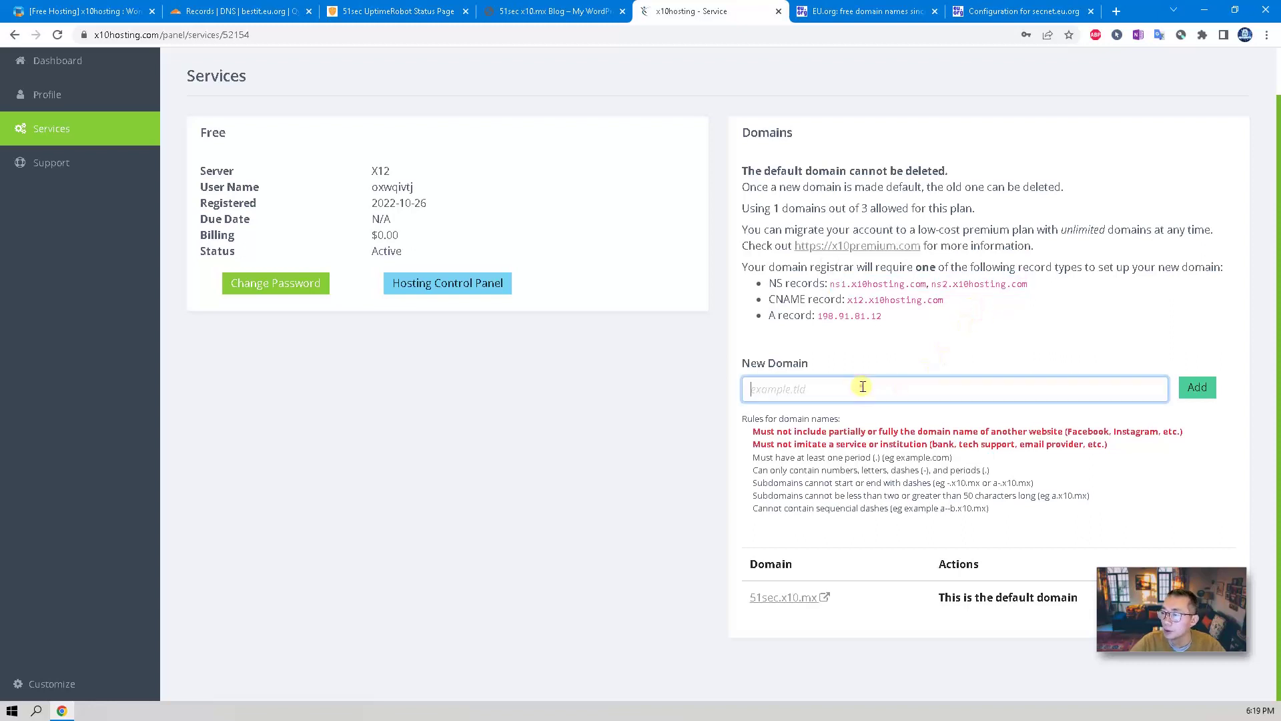
pyautogui.hotkey('ctrl', 'v')
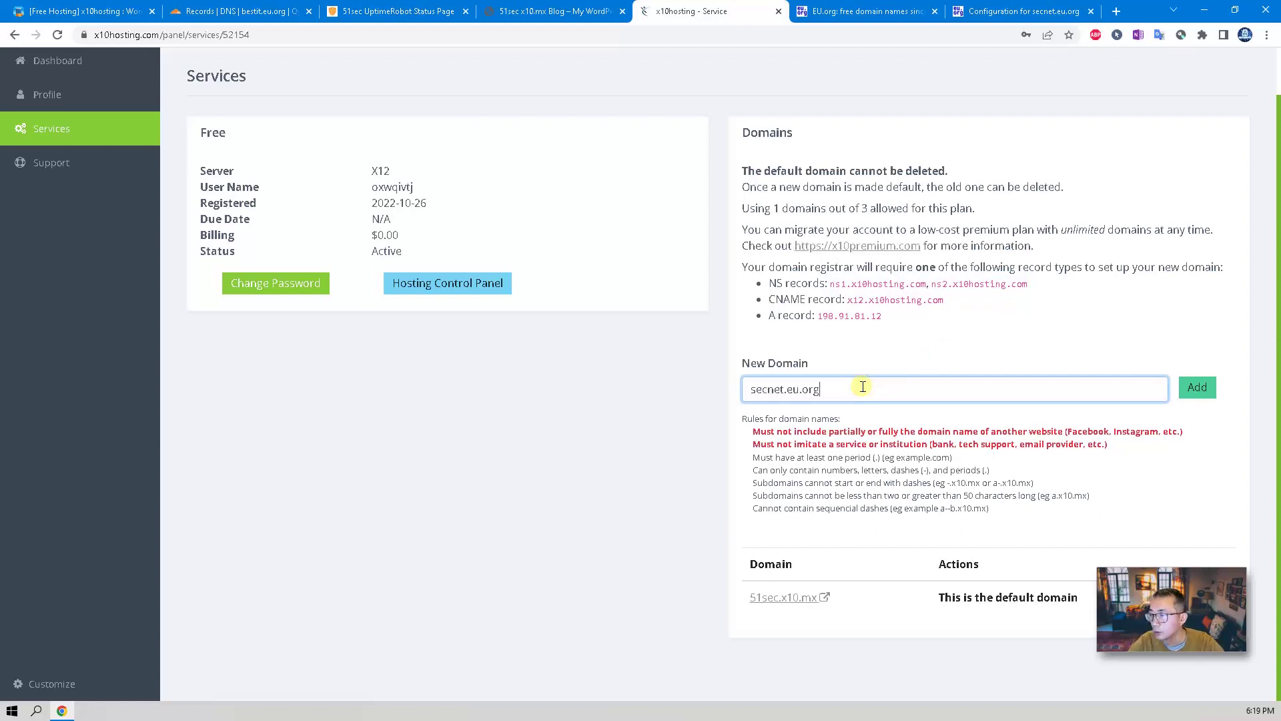
pyautogui.moveTo(845, 386); pyautogui.dragTo(734, 389)
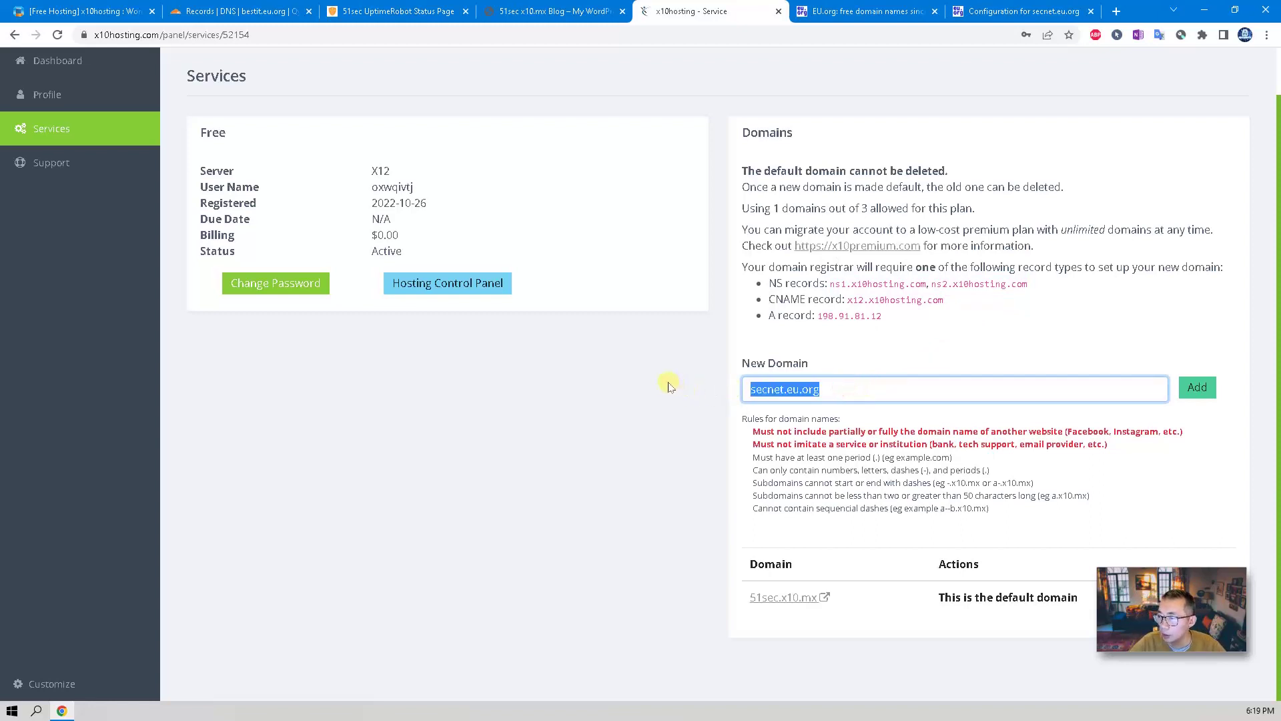
pyautogui.click(1196, 388)
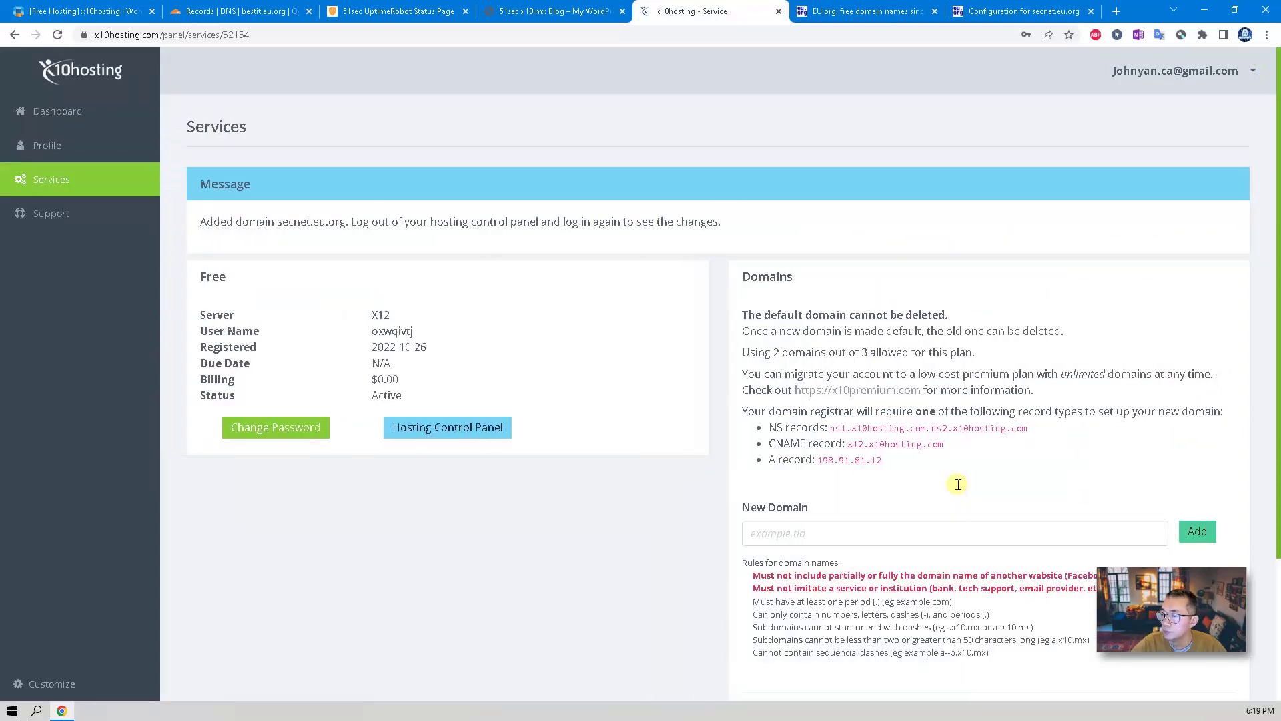
pyautogui.scroll(-4, 958, 486)
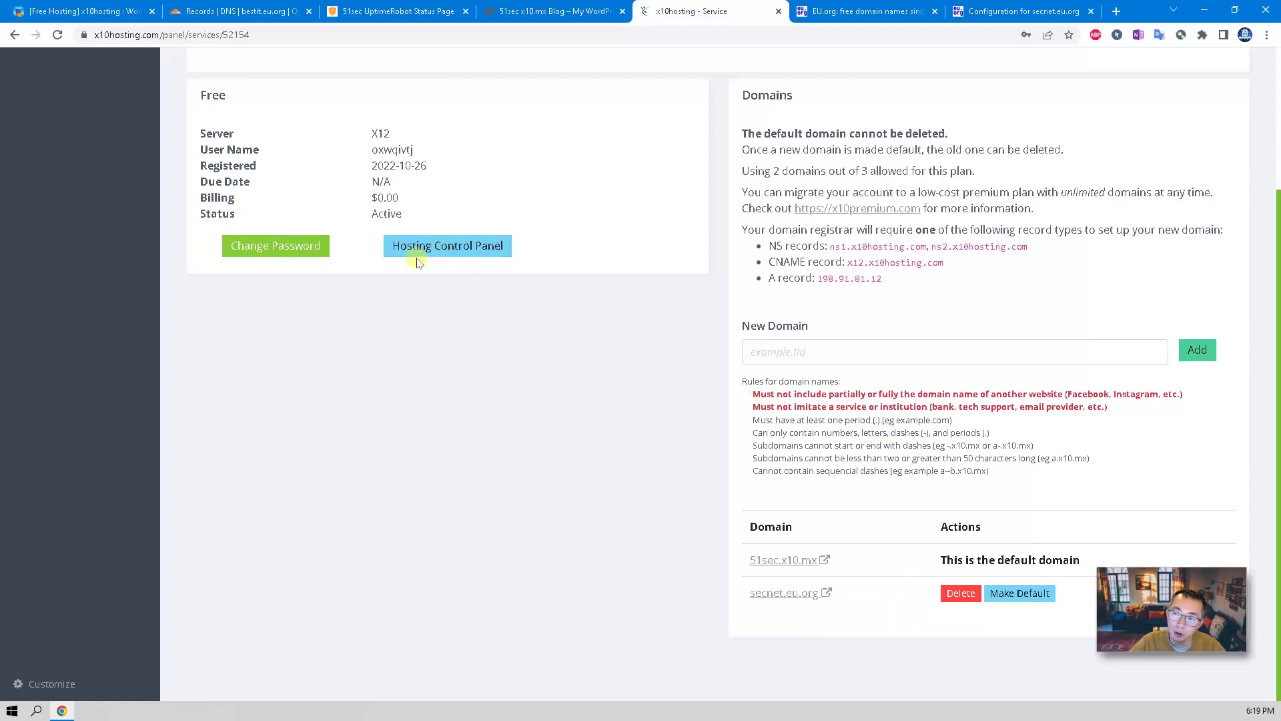
# Step: Open the hosting control panel of the free service and look over its account, advanced, system, extra and plugin features
pyautogui.click(446, 252)
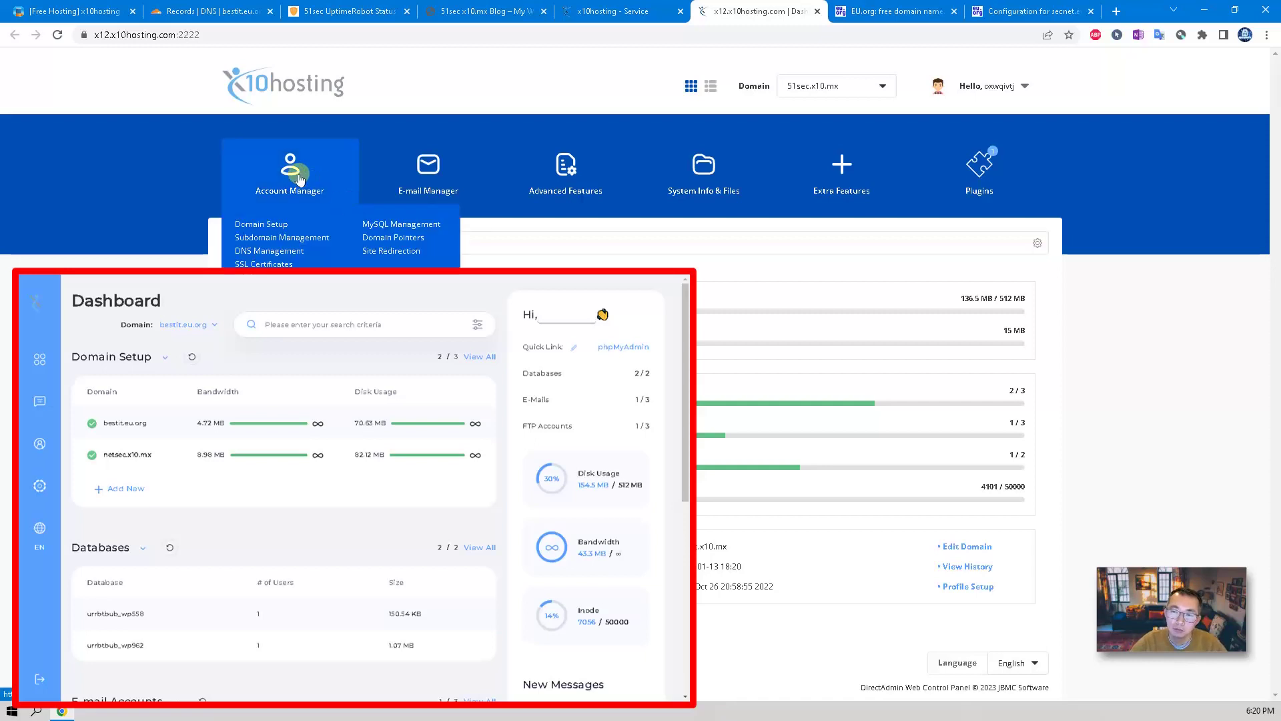
pyautogui.moveTo(505, 187)
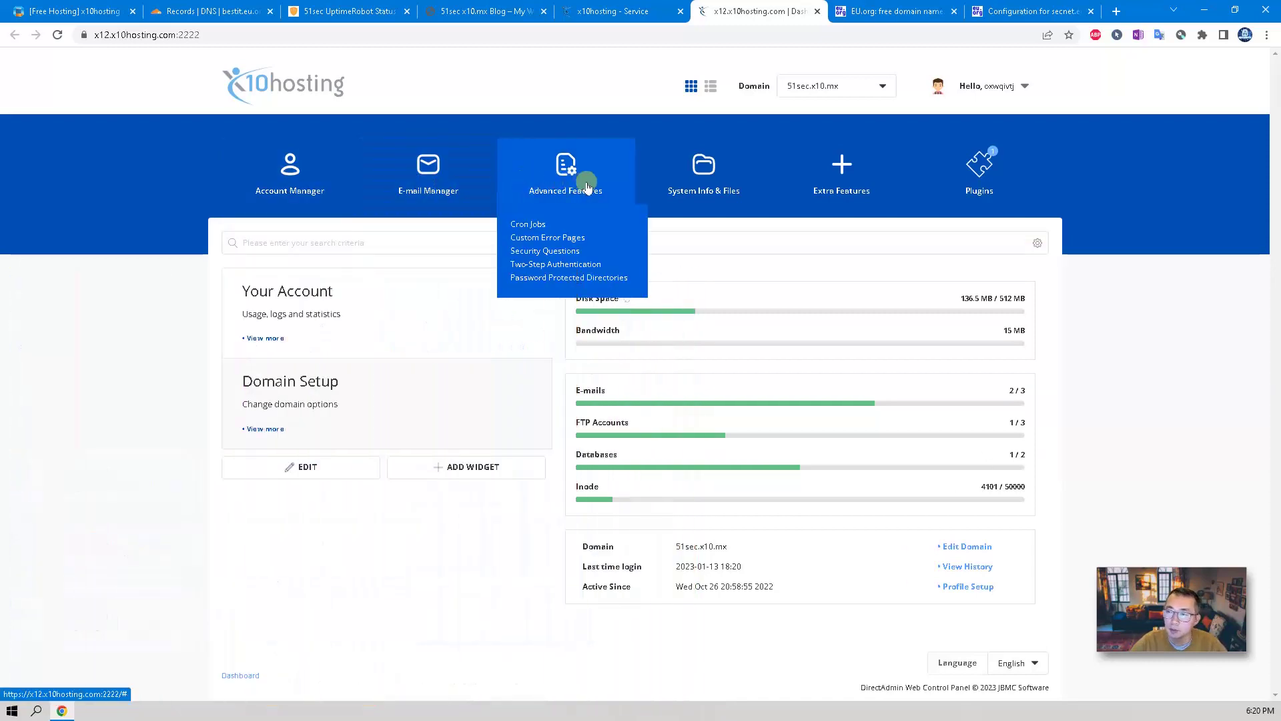
pyautogui.moveTo(707, 180)
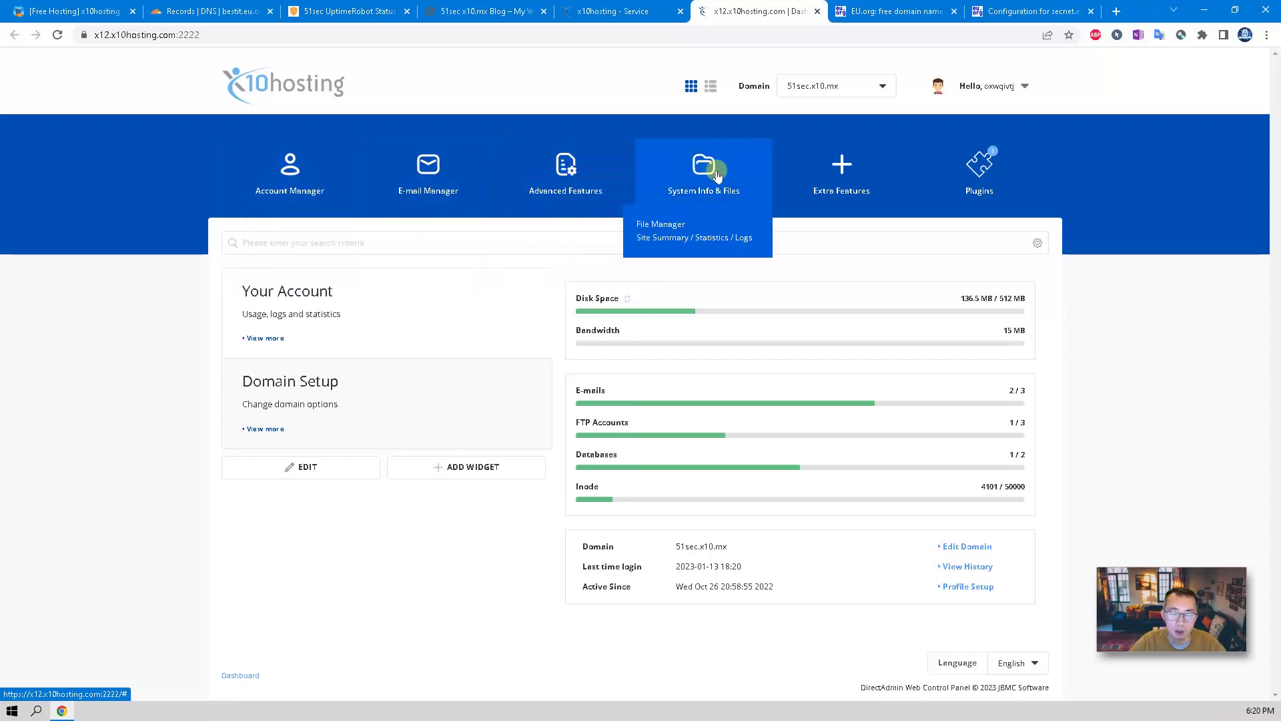
pyautogui.moveTo(814, 194)
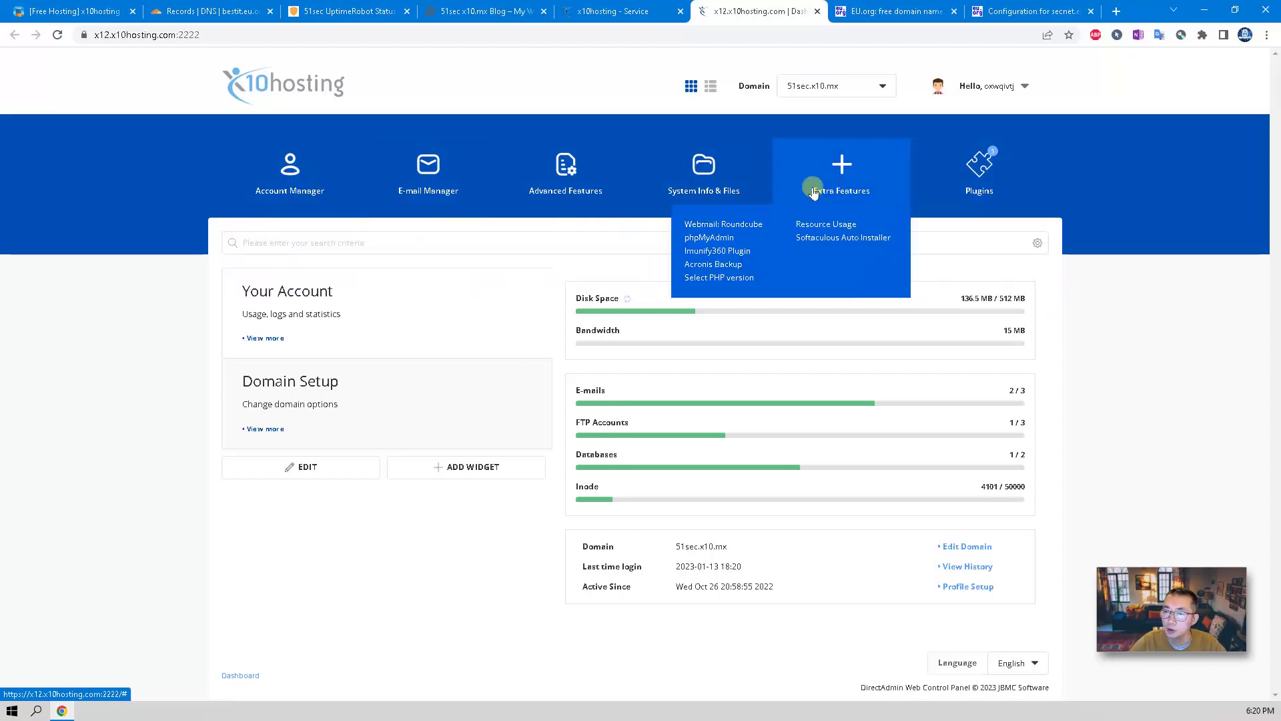
pyautogui.moveTo(323, 178)
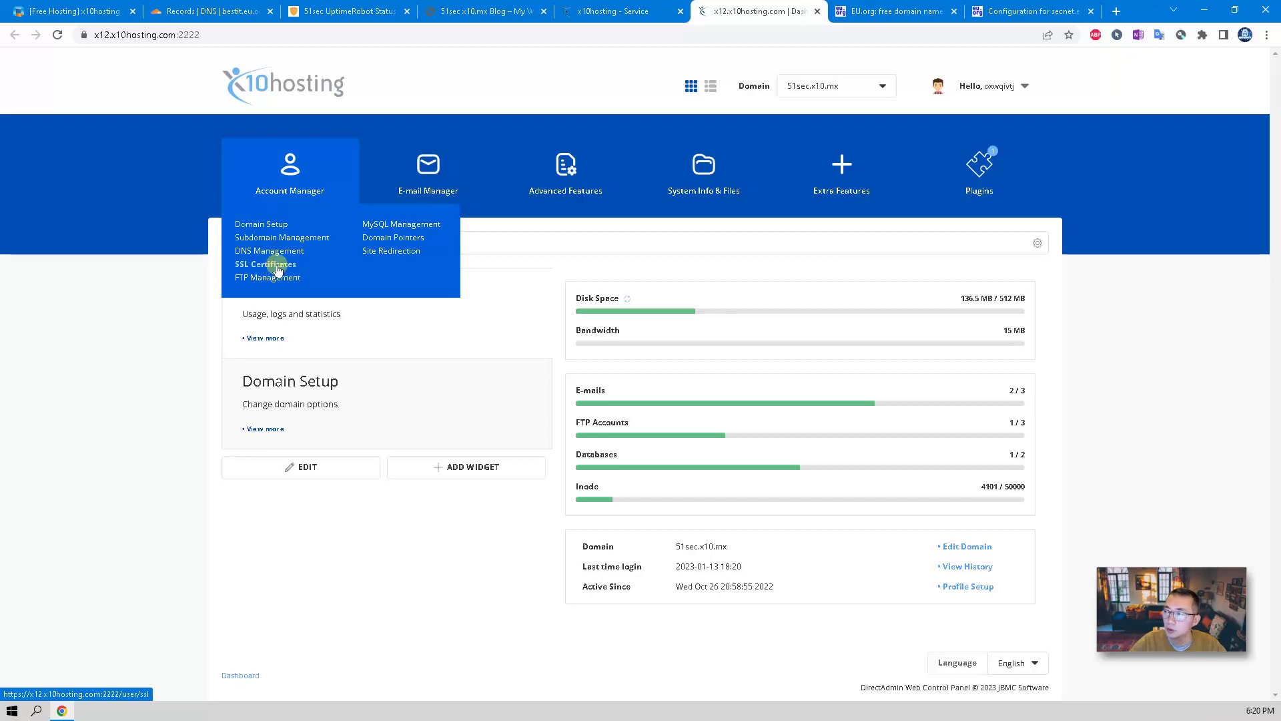
pyautogui.moveTo(993, 176)
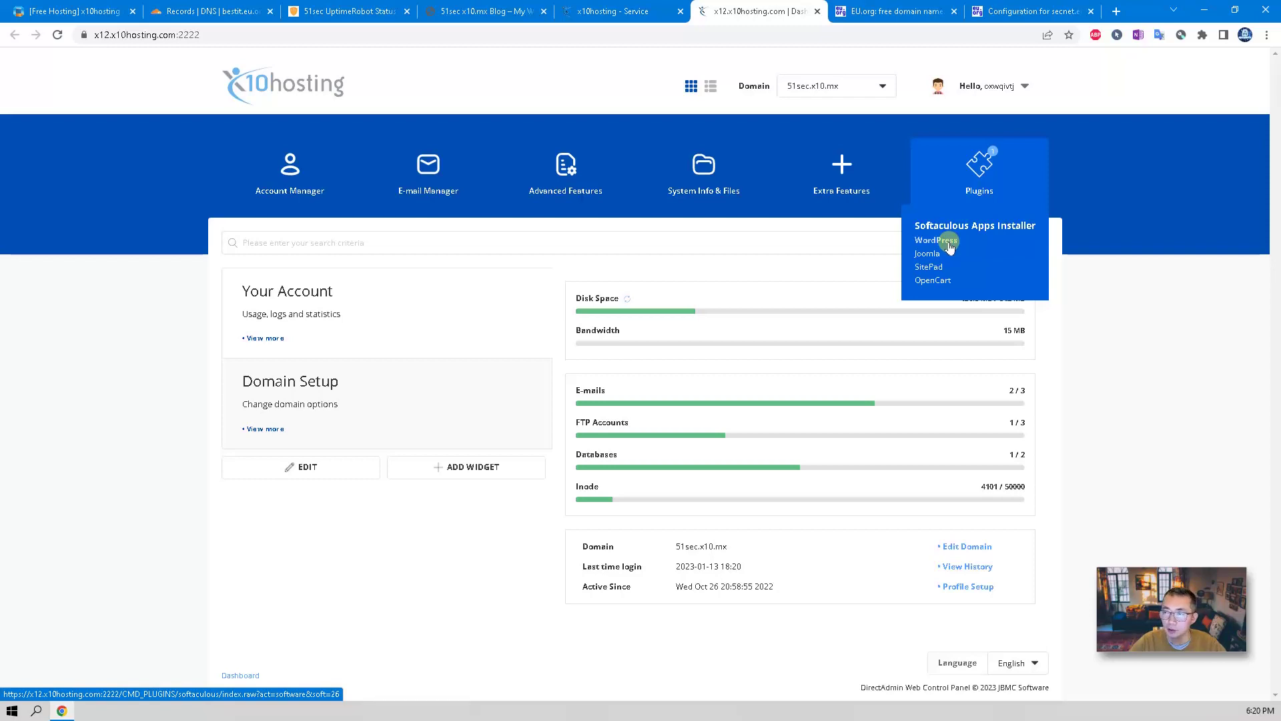
# Step: Switch the control panel to the domain secnet.eu.org and open the WordPress installation form in Softaculous
pyautogui.click(861, 88)
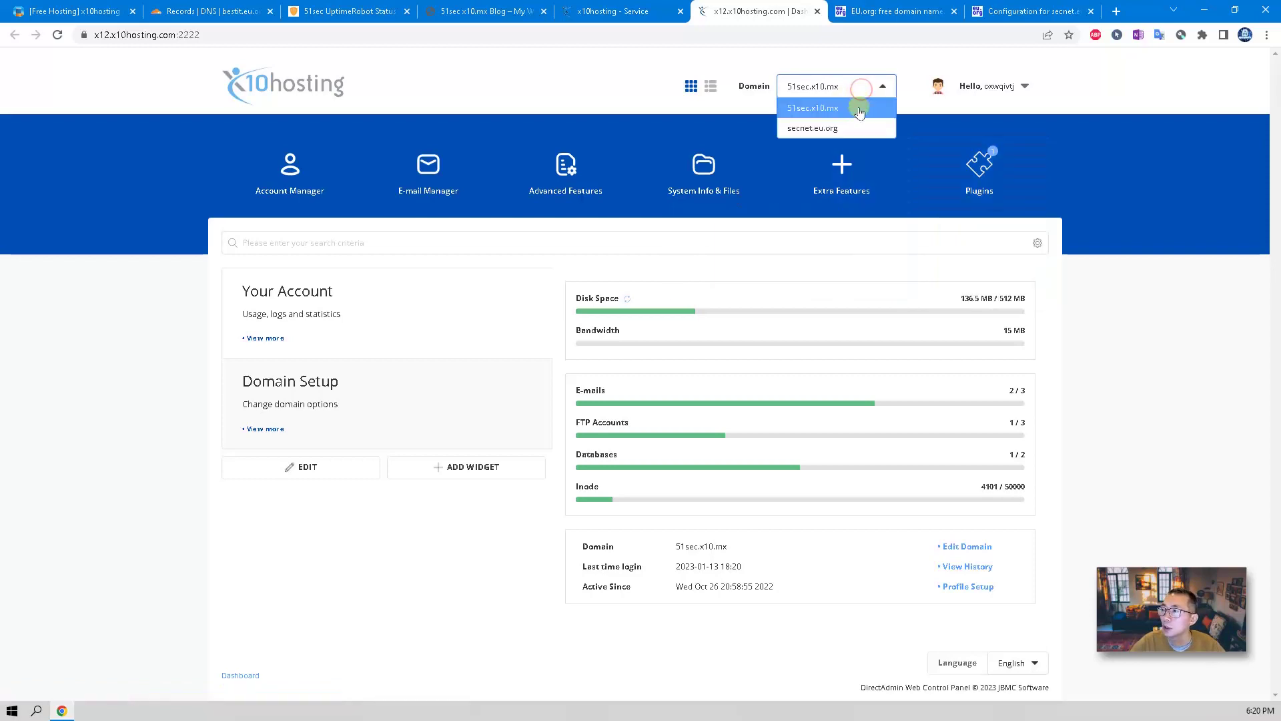
pyautogui.click(802, 128)
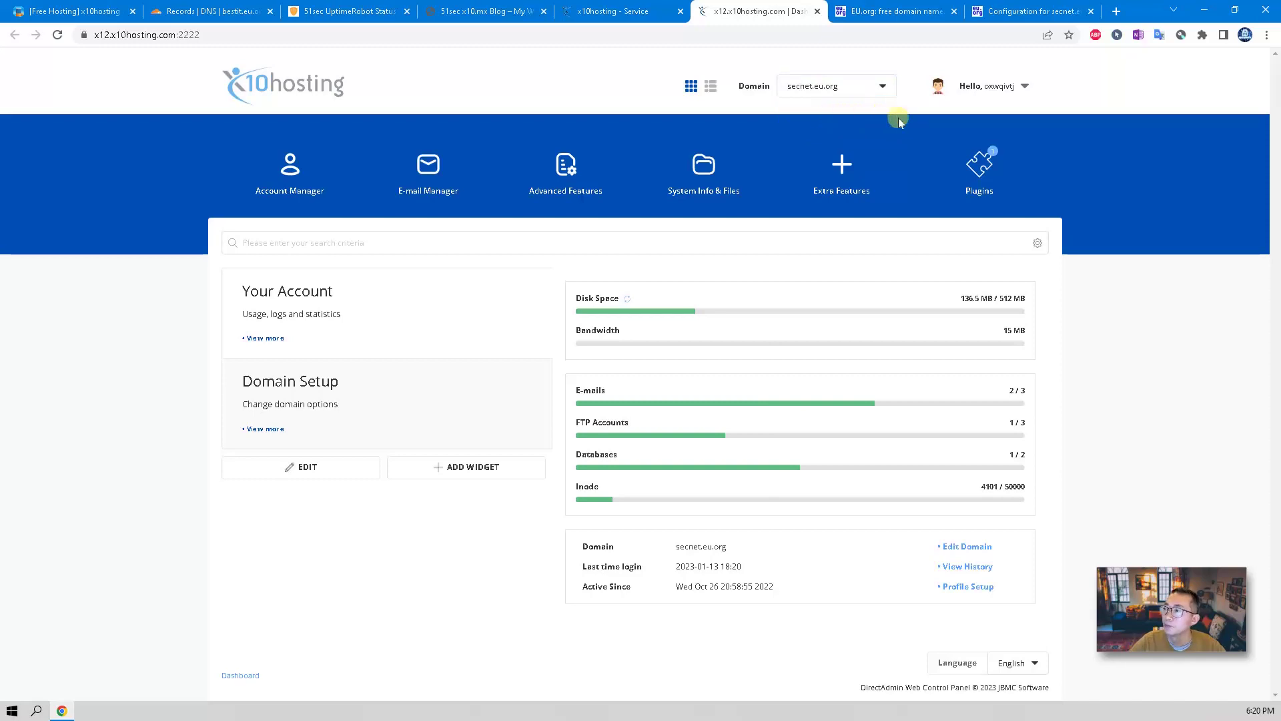
pyautogui.moveTo(937, 175)
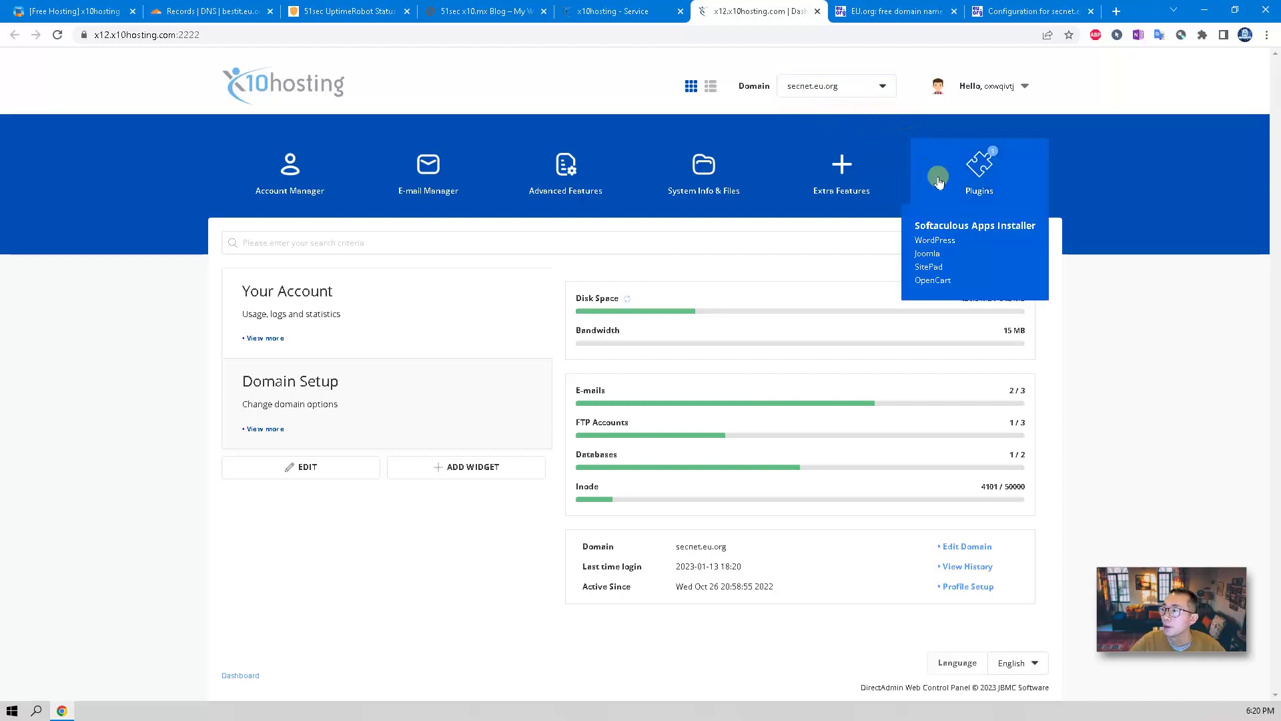
pyautogui.click(955, 245)
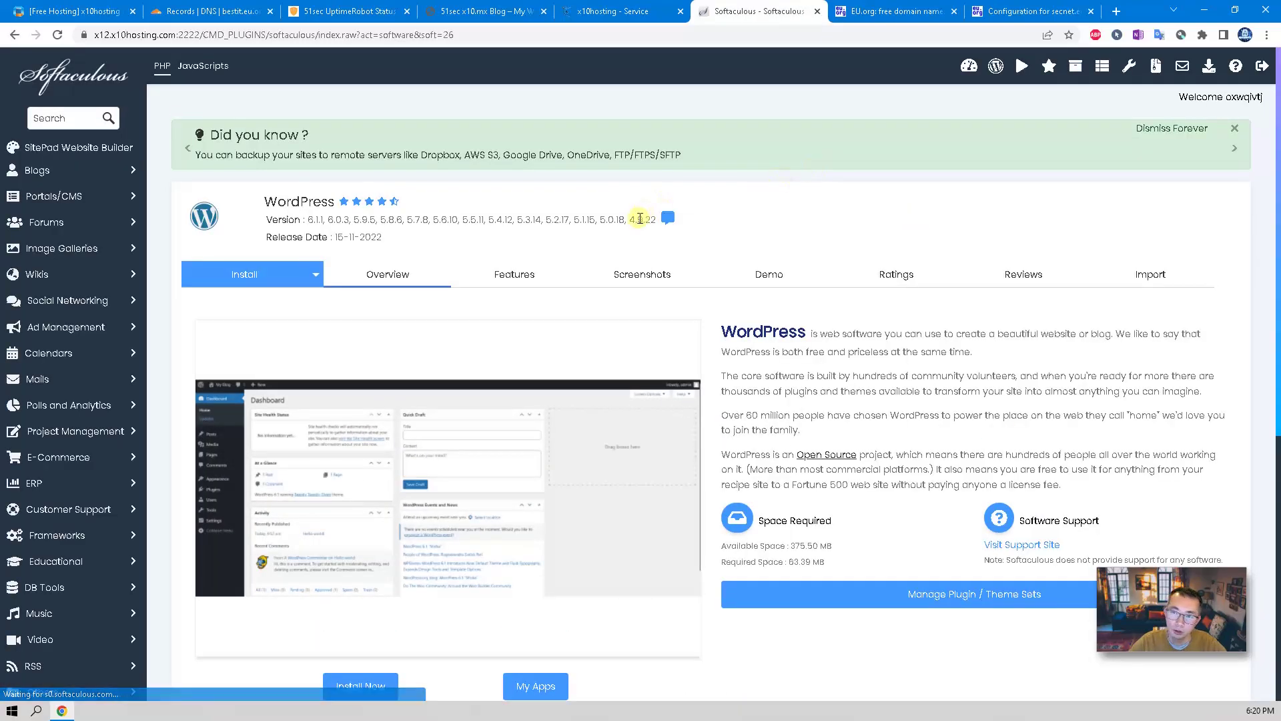
pyautogui.click(360, 686)
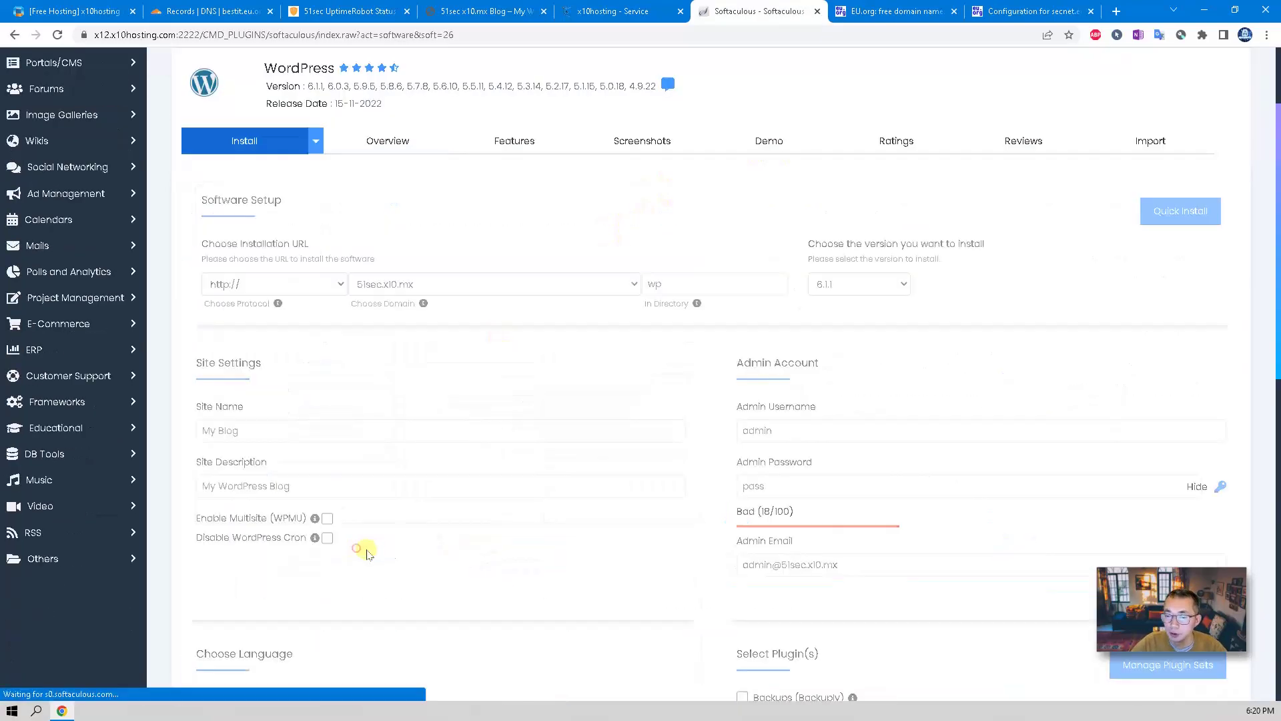
# Step: Set the WordPress installation URL to the domain secnet.eu.org with an empty directory
pyautogui.click(444, 286)
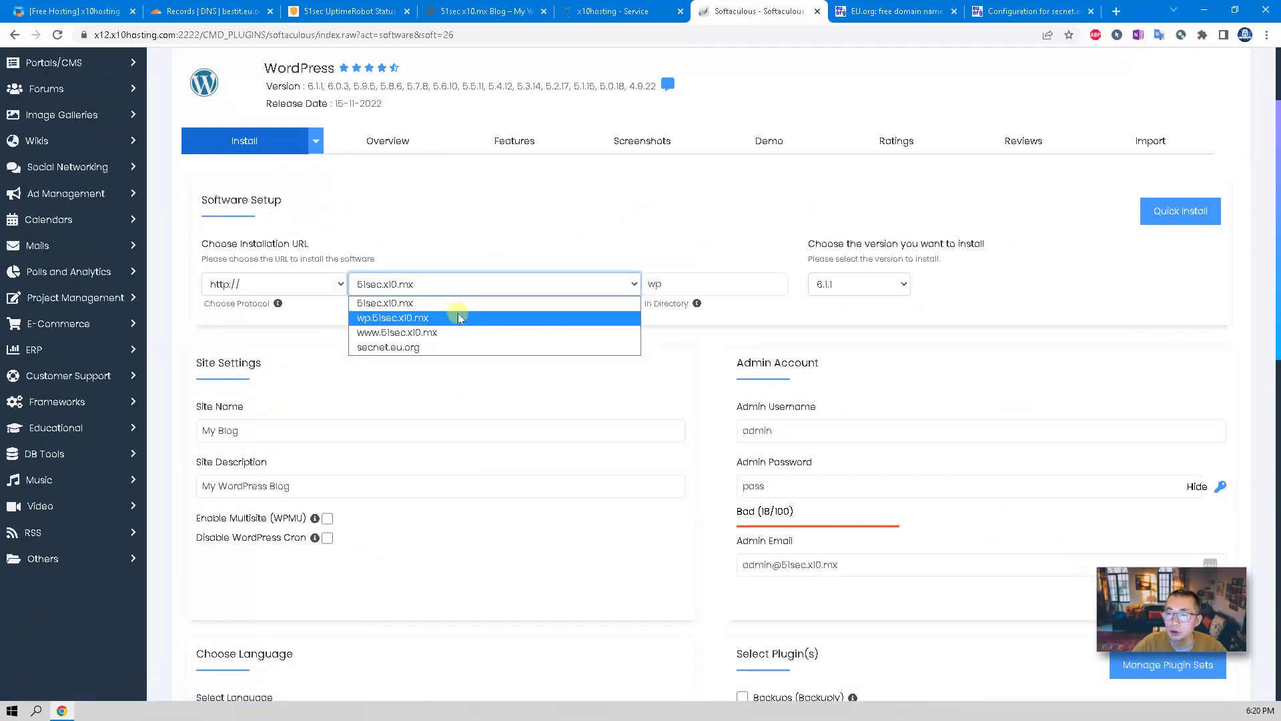
pyautogui.click(444, 346)
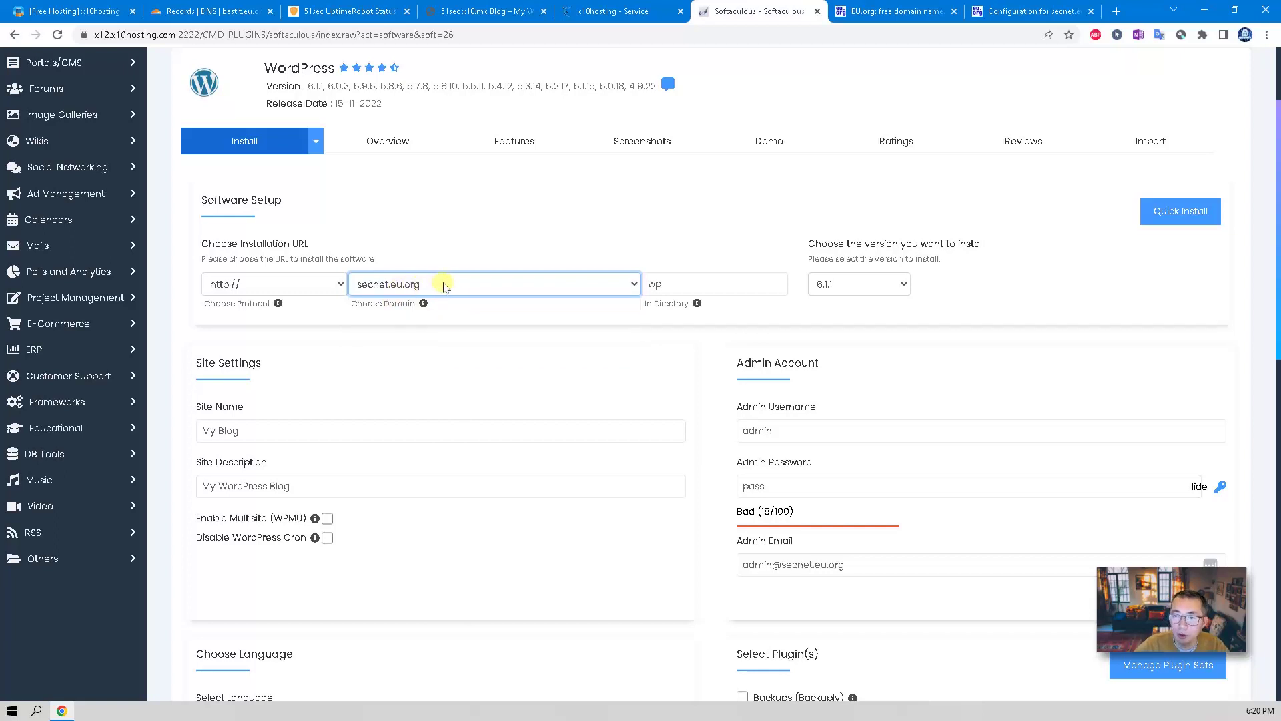
pyautogui.click(677, 285)
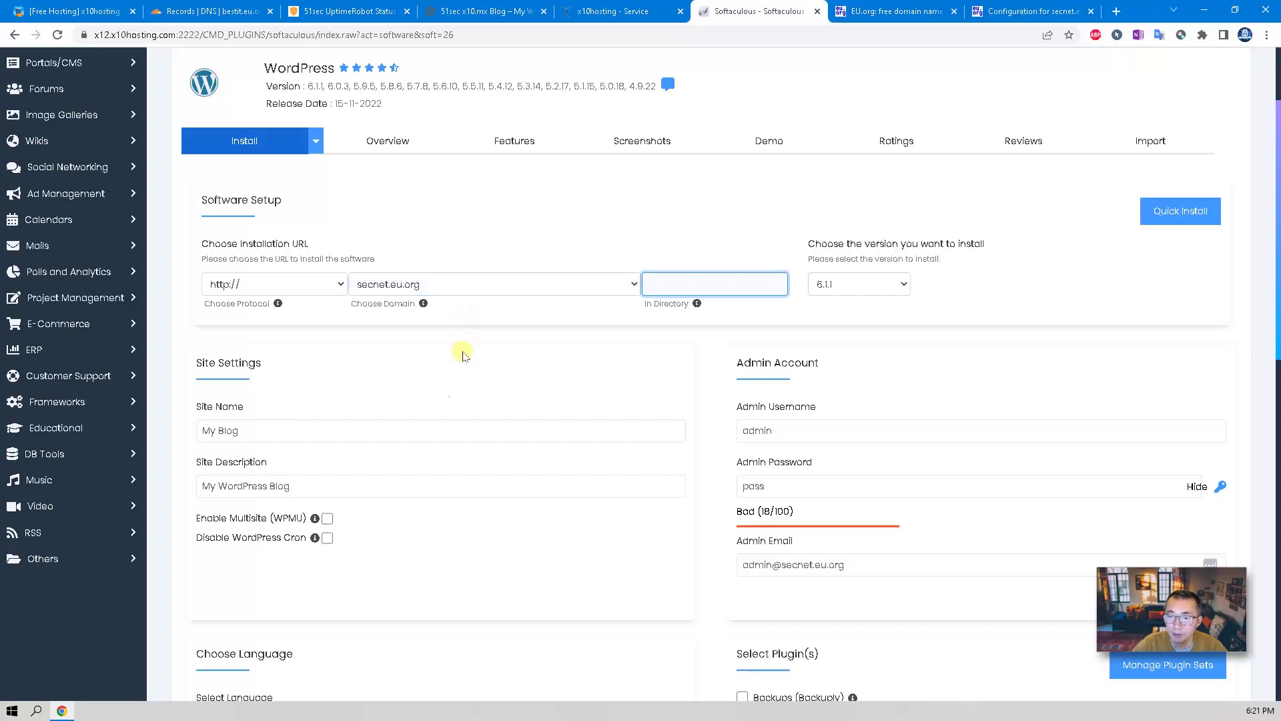
# Step: Name the site "My secnet Blog" and enter a new admin password for the WordPress account
pyautogui.click(216, 430)
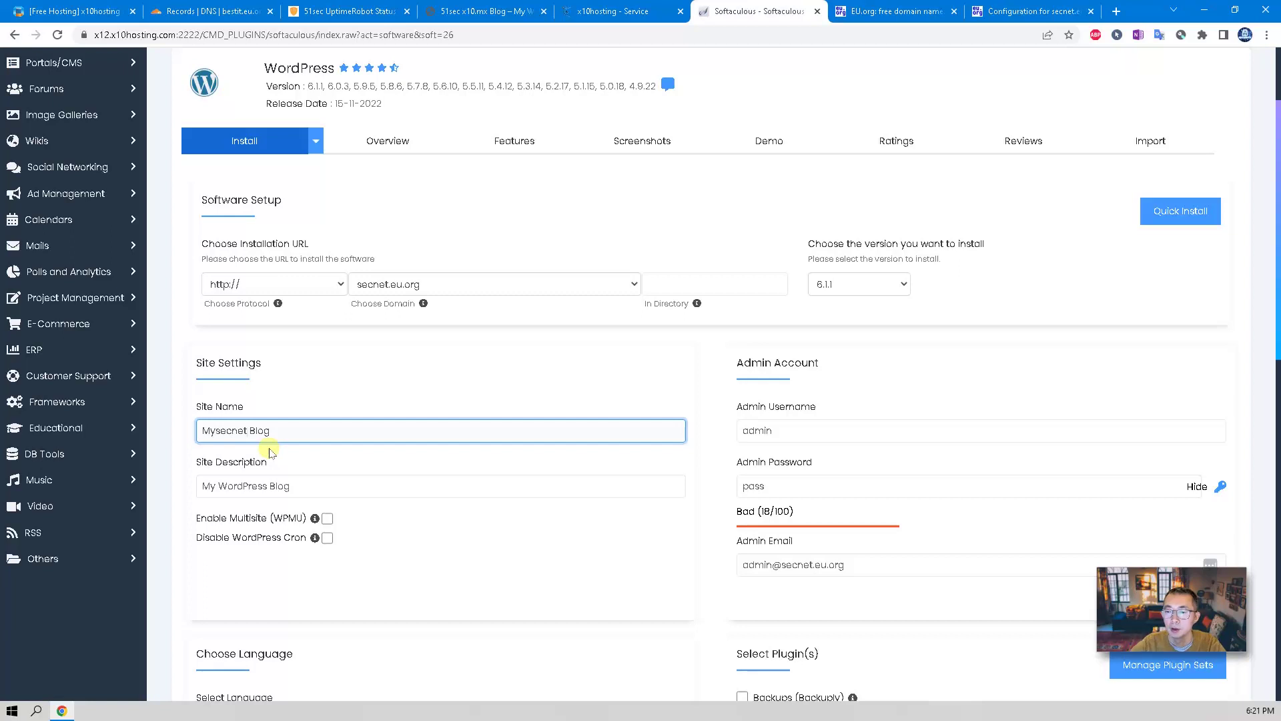
pyautogui.click(872, 489)
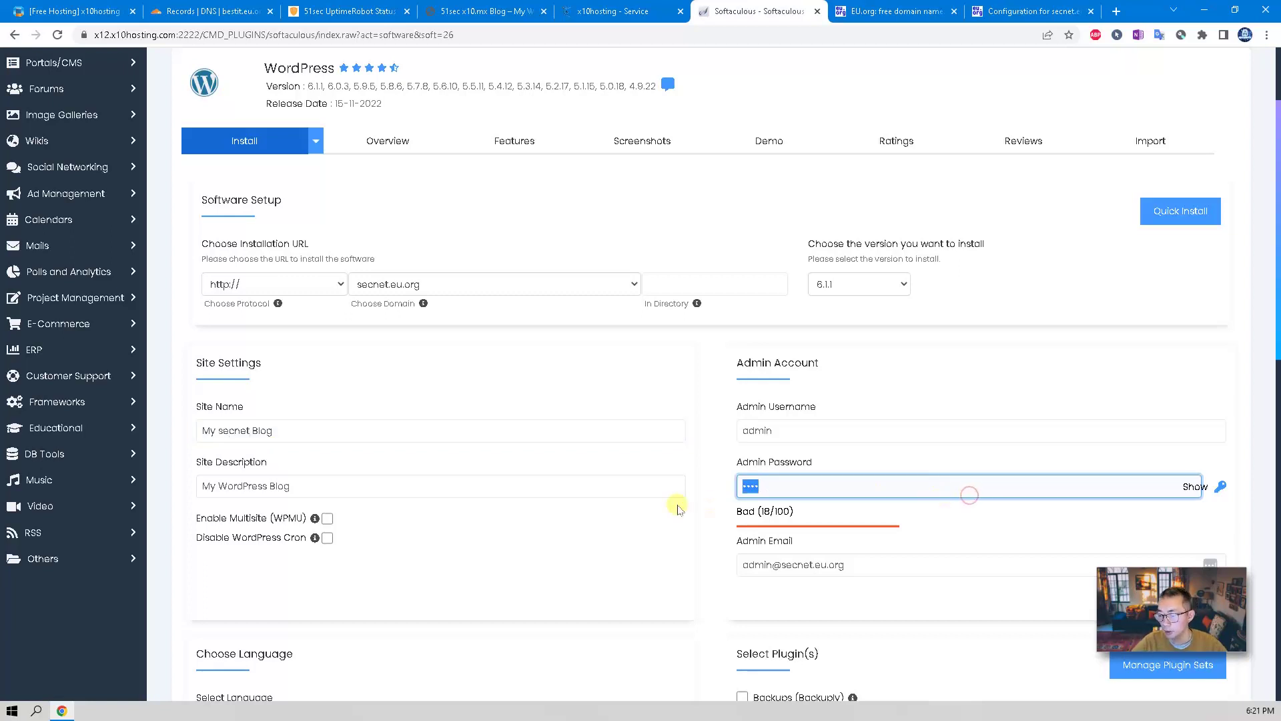
pyautogui.hotkey('ctrl', 'v')
# Step: Select the Waymore theme for the WordPress installation and accept the use of its demo images
pyautogui.scroll(-4, 667, 400)
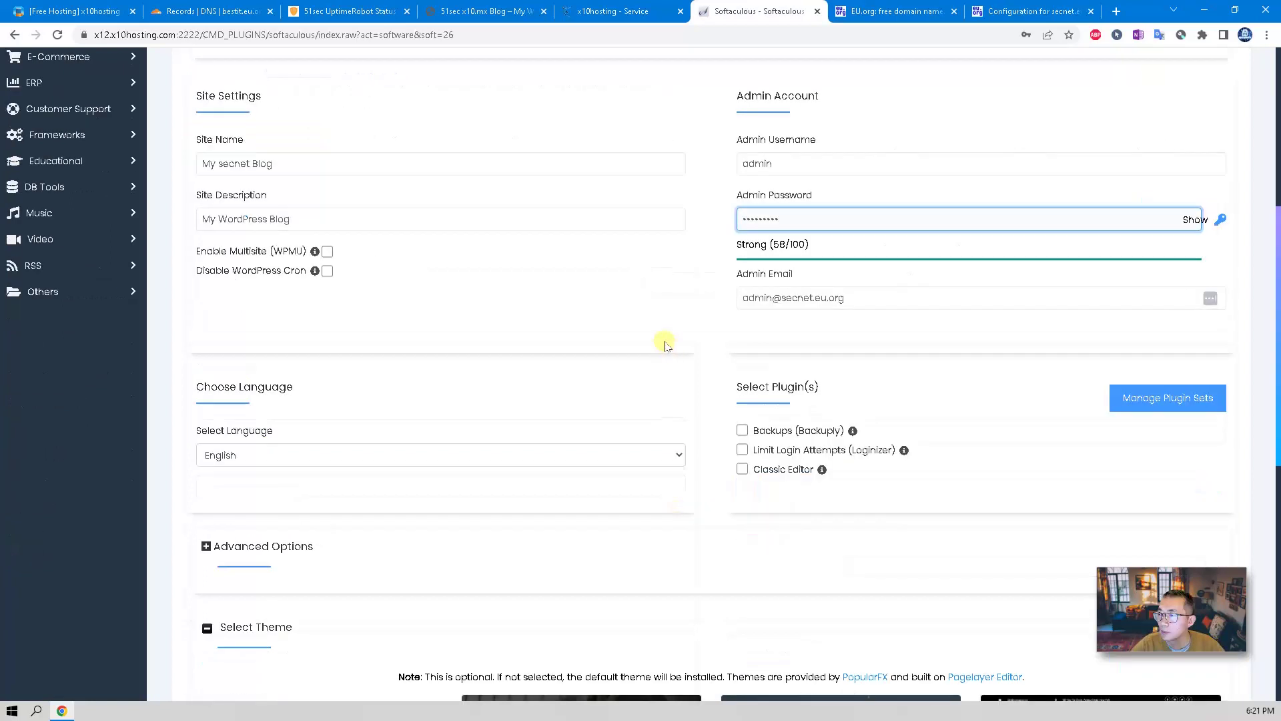
pyautogui.scroll(-3, 623, 358)
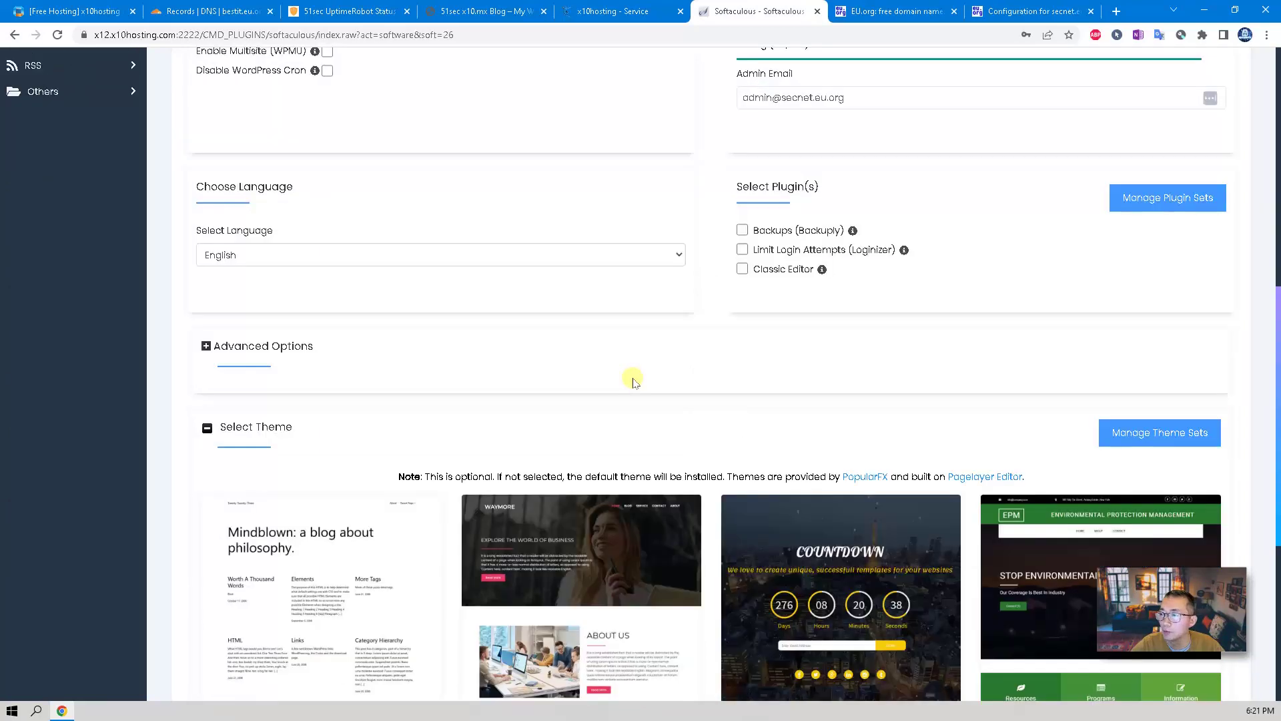
pyautogui.scroll(-2, 633, 381)
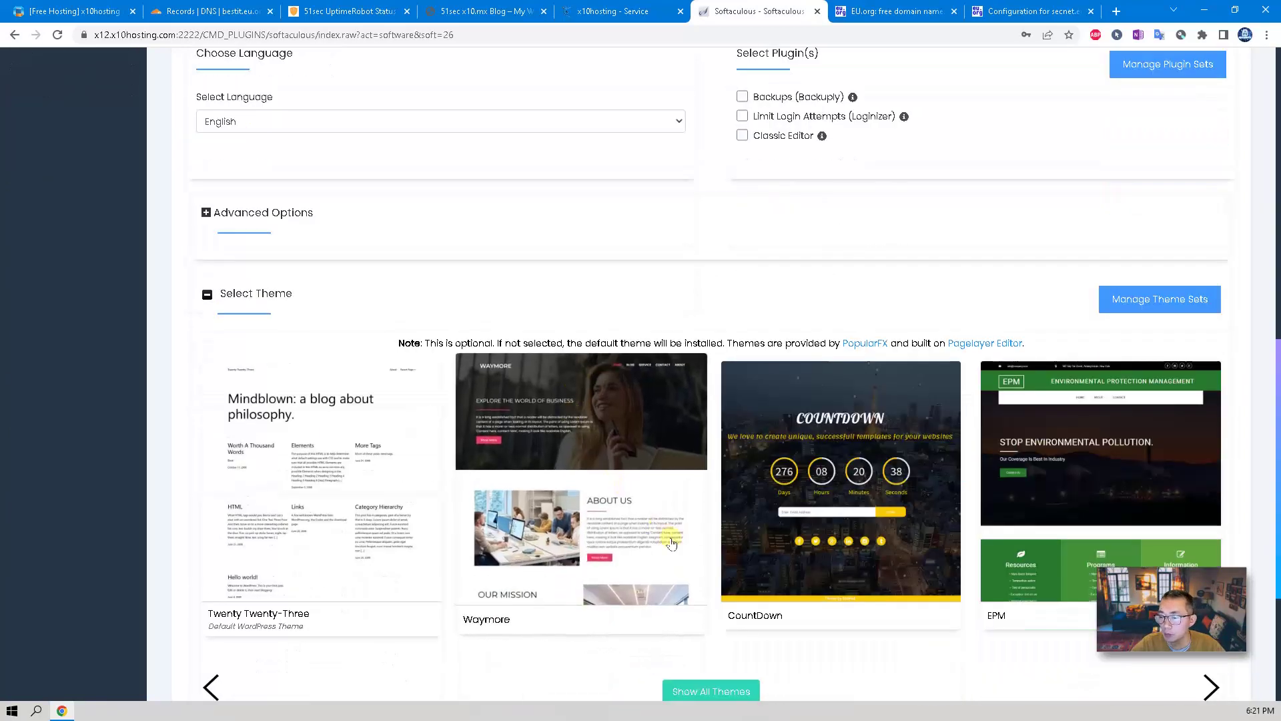
pyautogui.click(627, 475)
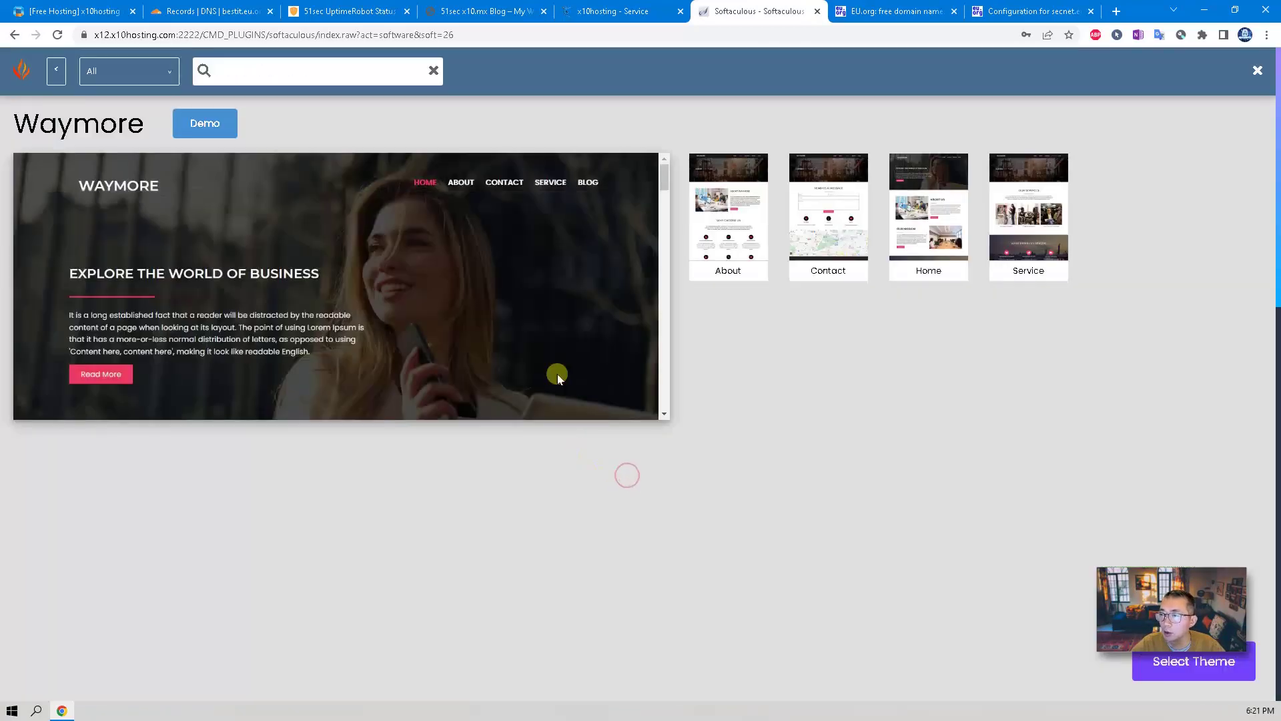
pyautogui.click(1148, 664)
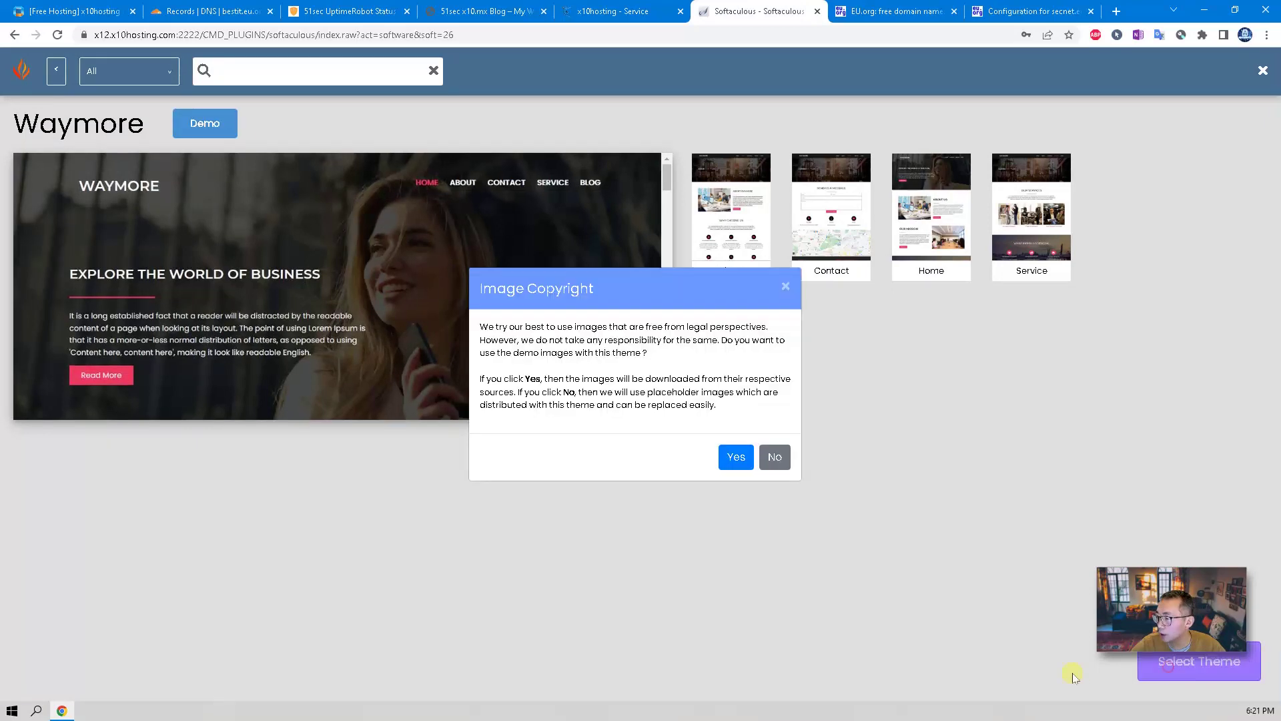
pyautogui.click(734, 457)
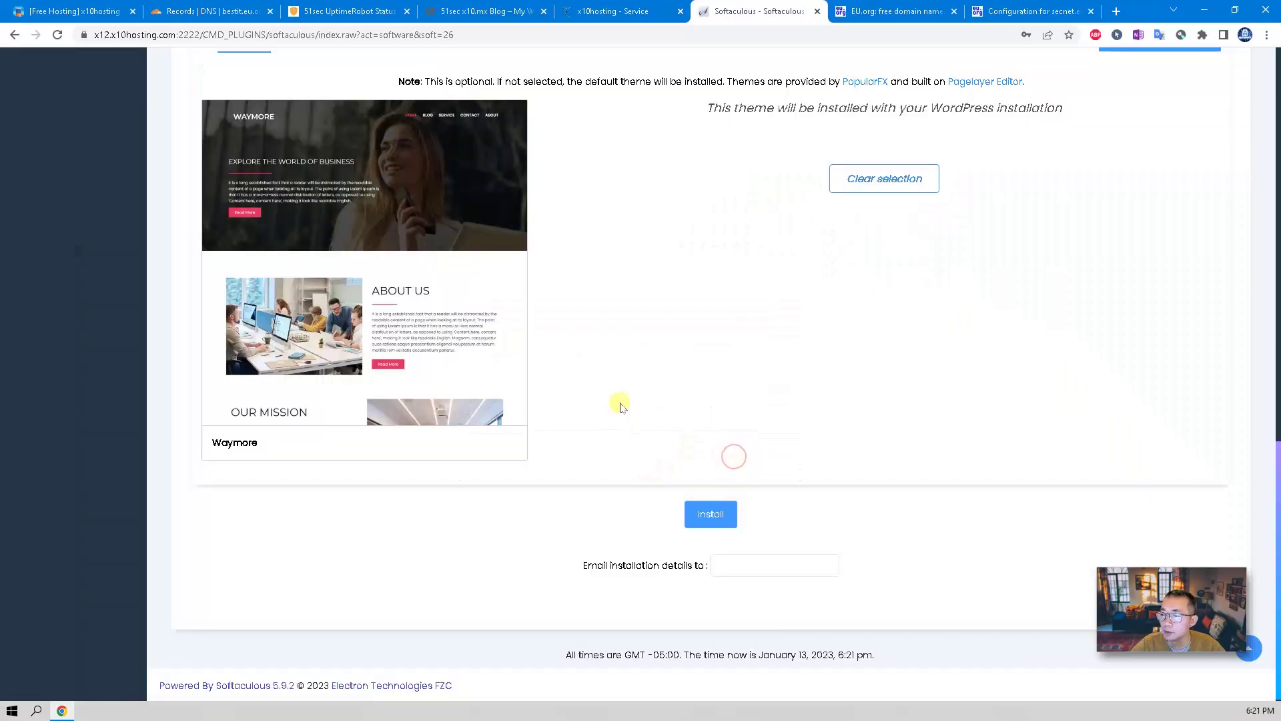
# Step: Install WordPress on secnet.eu.org after checking the form, and return to the overview's list of current installations
pyautogui.scroll(2, 700, 400)
pyautogui.scroll(5, 716, 469)
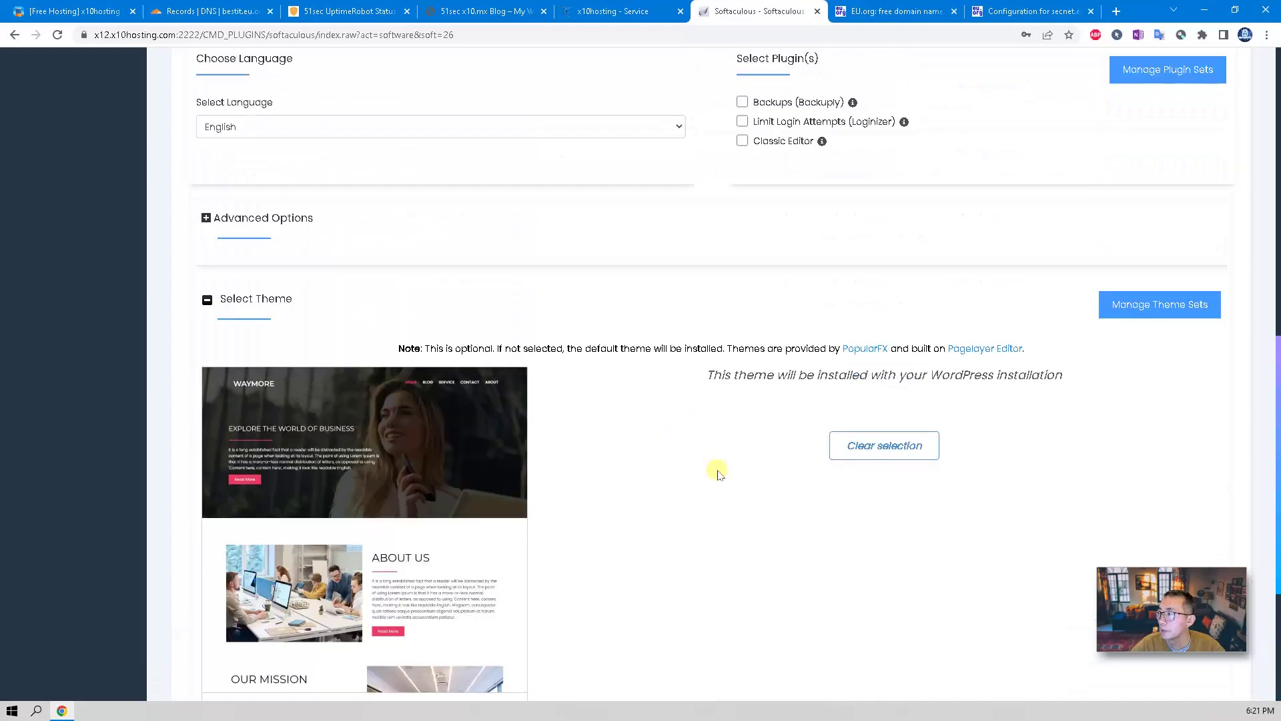
pyautogui.scroll(-7, 718, 476)
pyautogui.scroll(9, 730, 530)
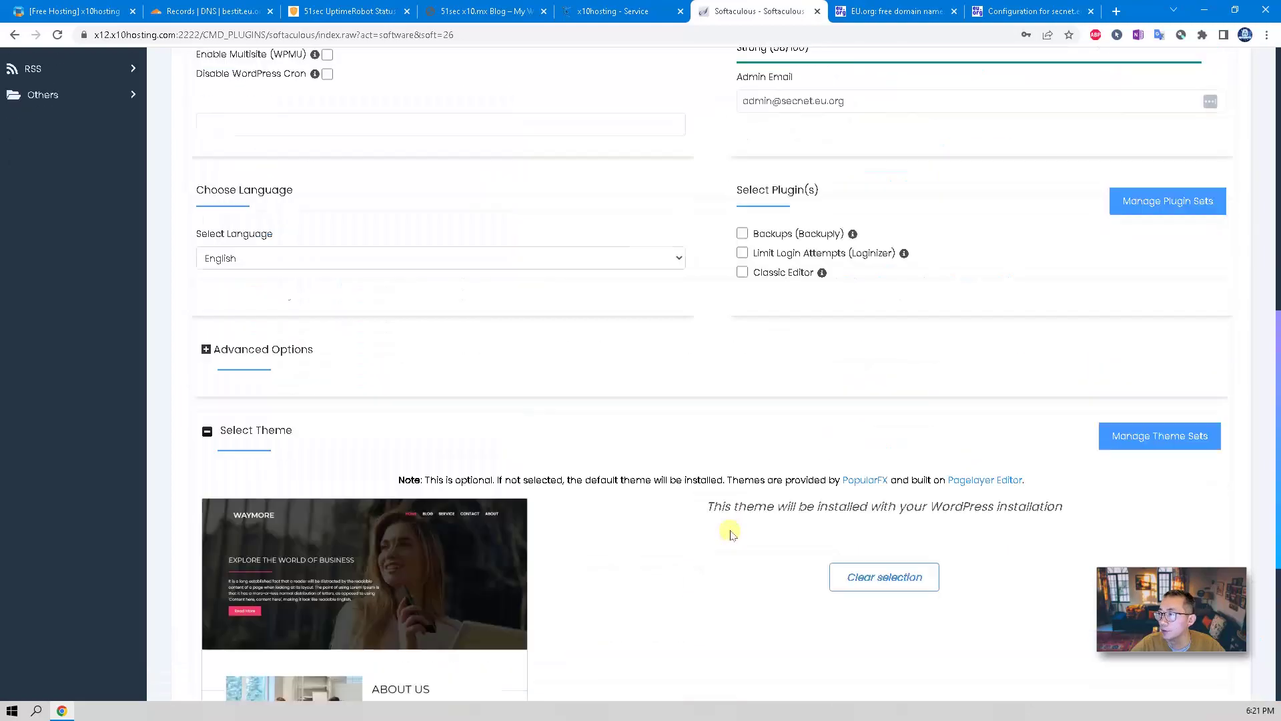
pyautogui.scroll(-9, 667, 477)
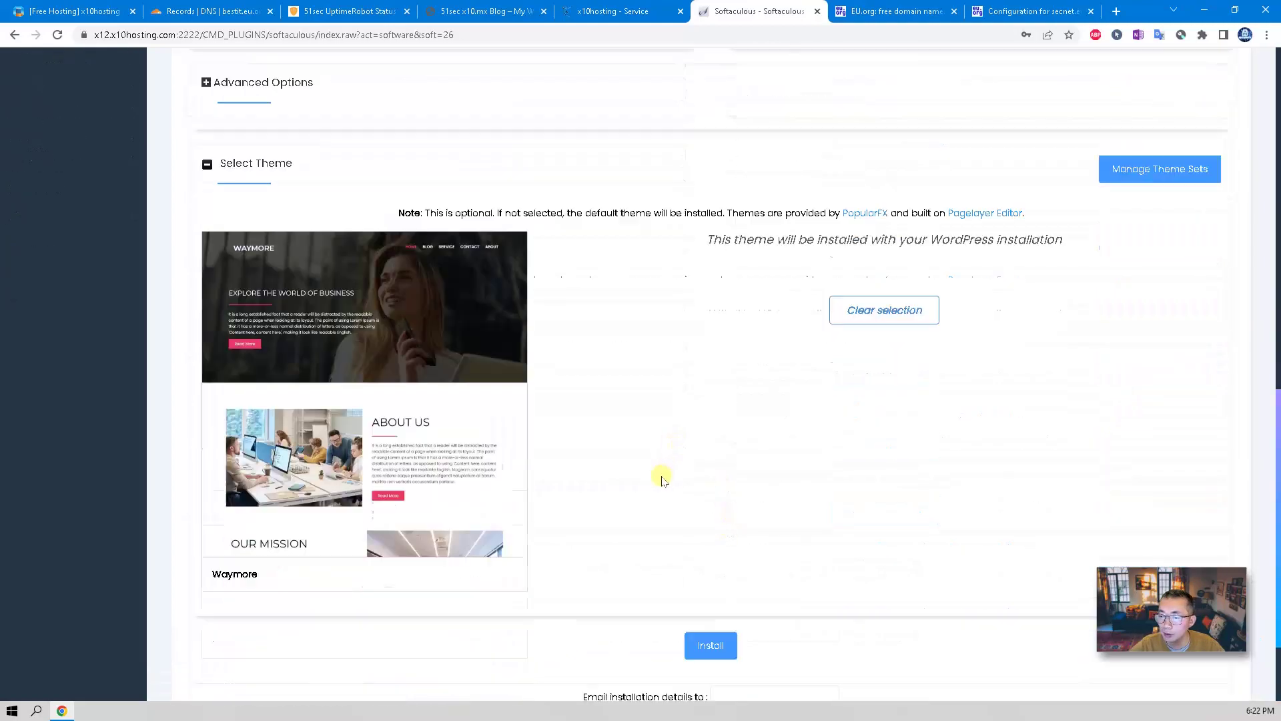
pyautogui.click(709, 510)
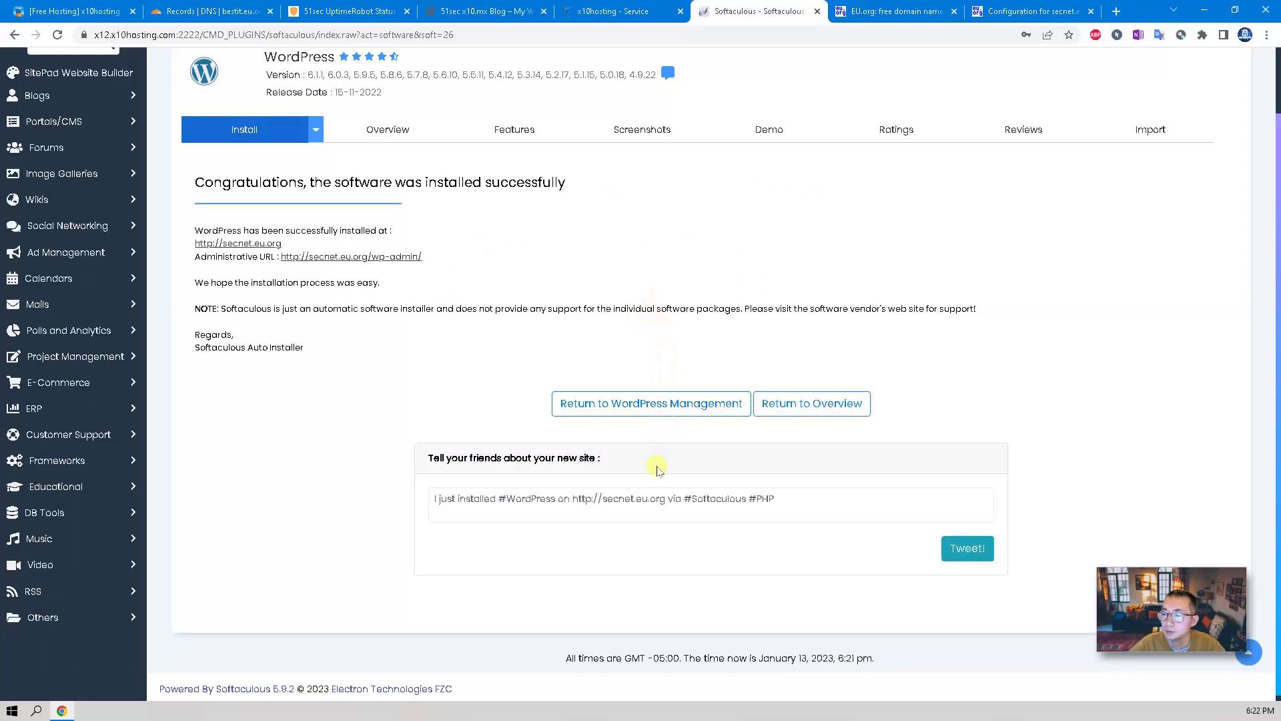
pyautogui.click(807, 404)
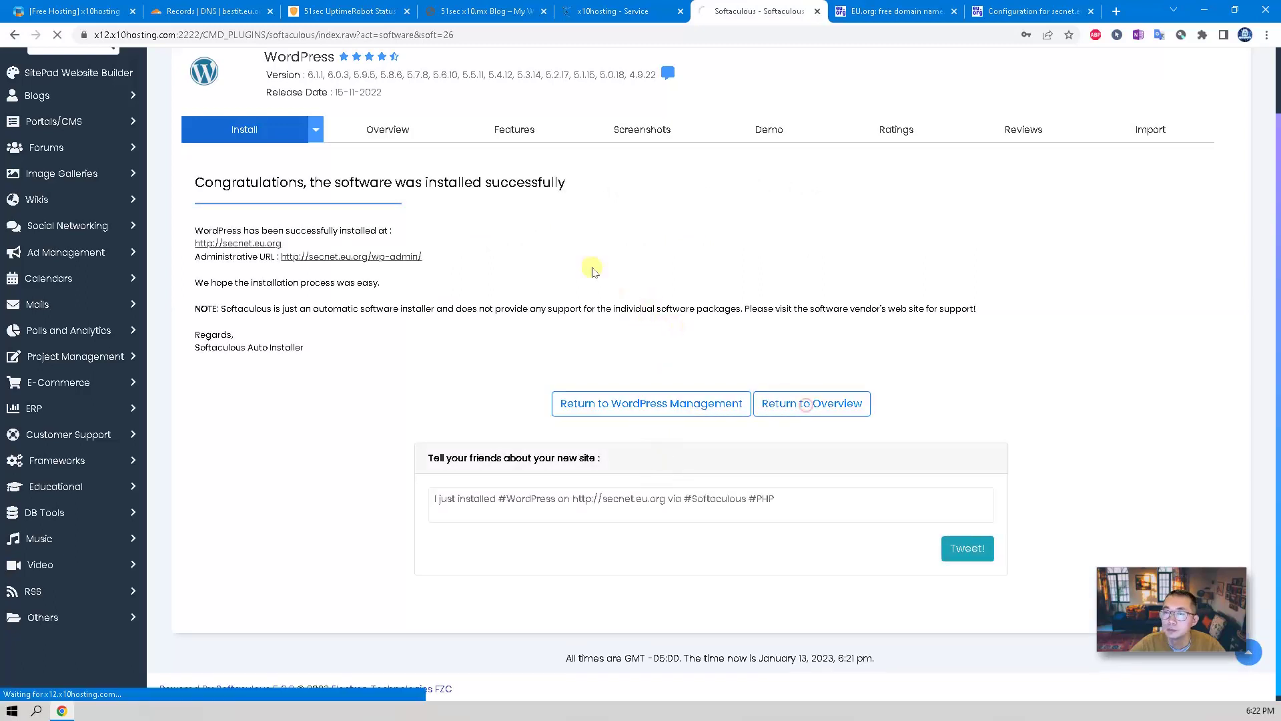
pyautogui.scroll(-6, 587, 267)
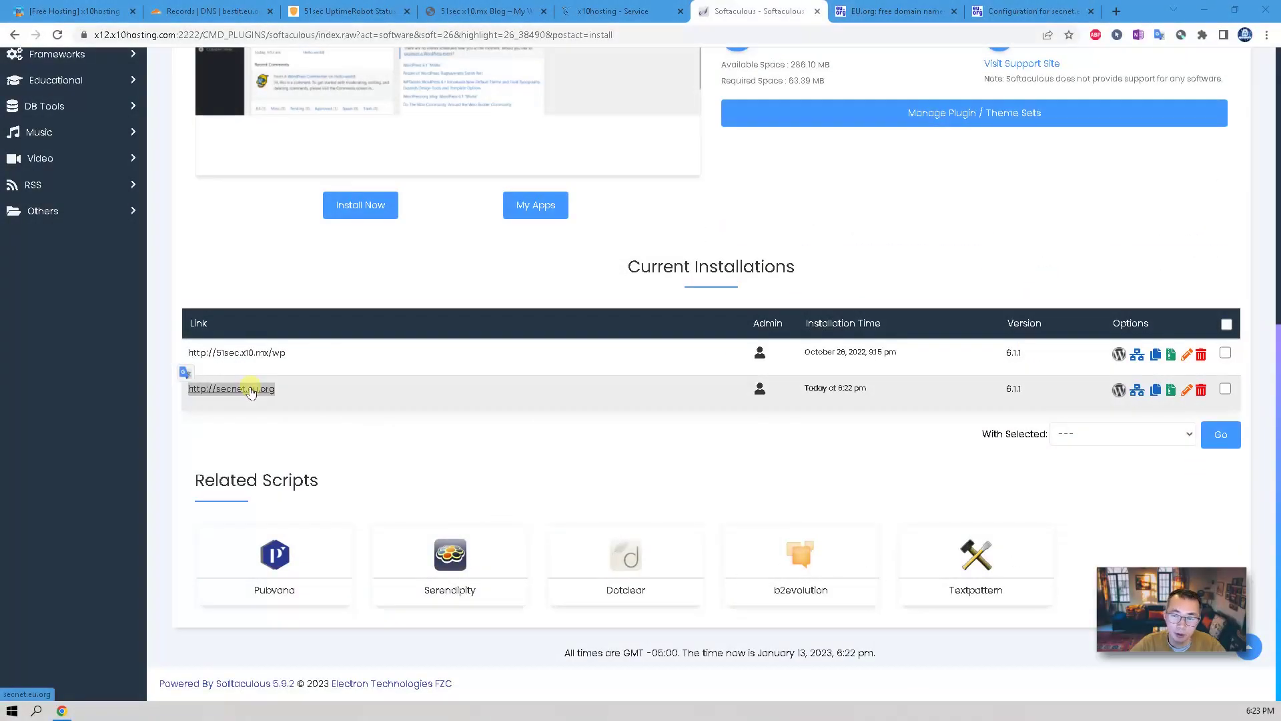
# Step: Open the new secnet.eu.org WordPress site in a separate browser tab and check its connection security information
pyautogui.rightClick(251, 388)
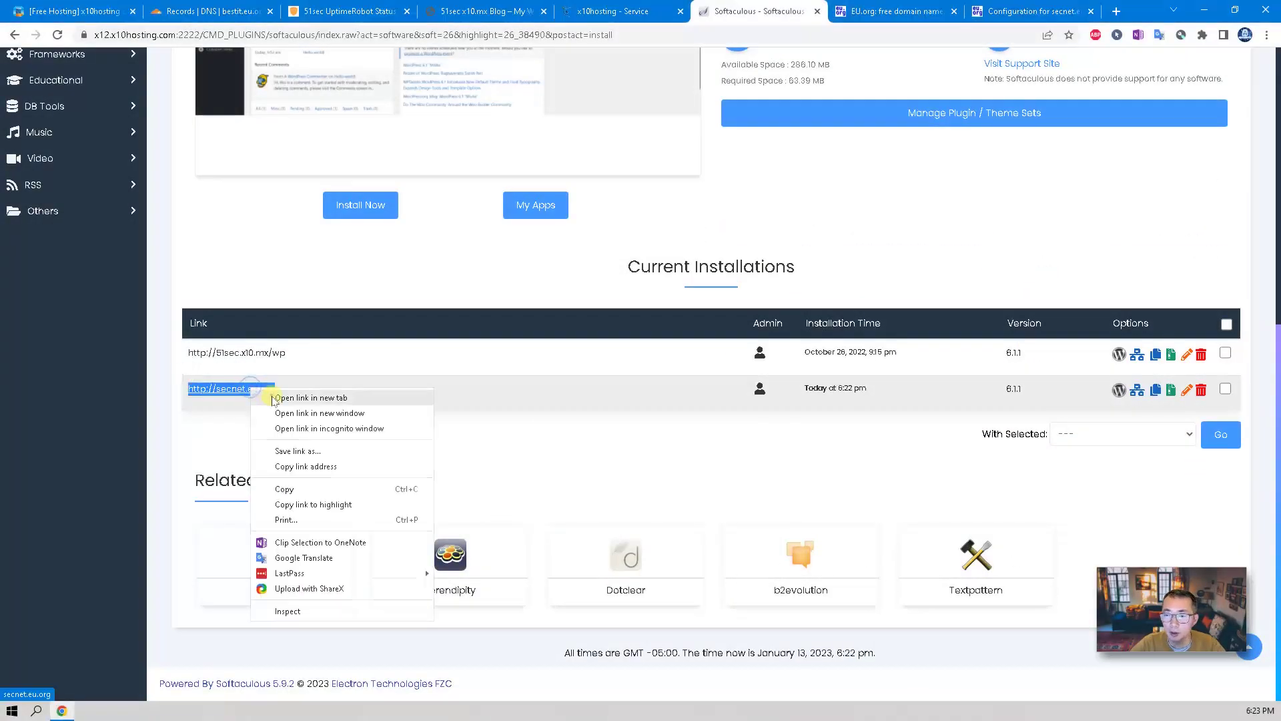
pyautogui.click(311, 398)
pyautogui.click(767, 11)
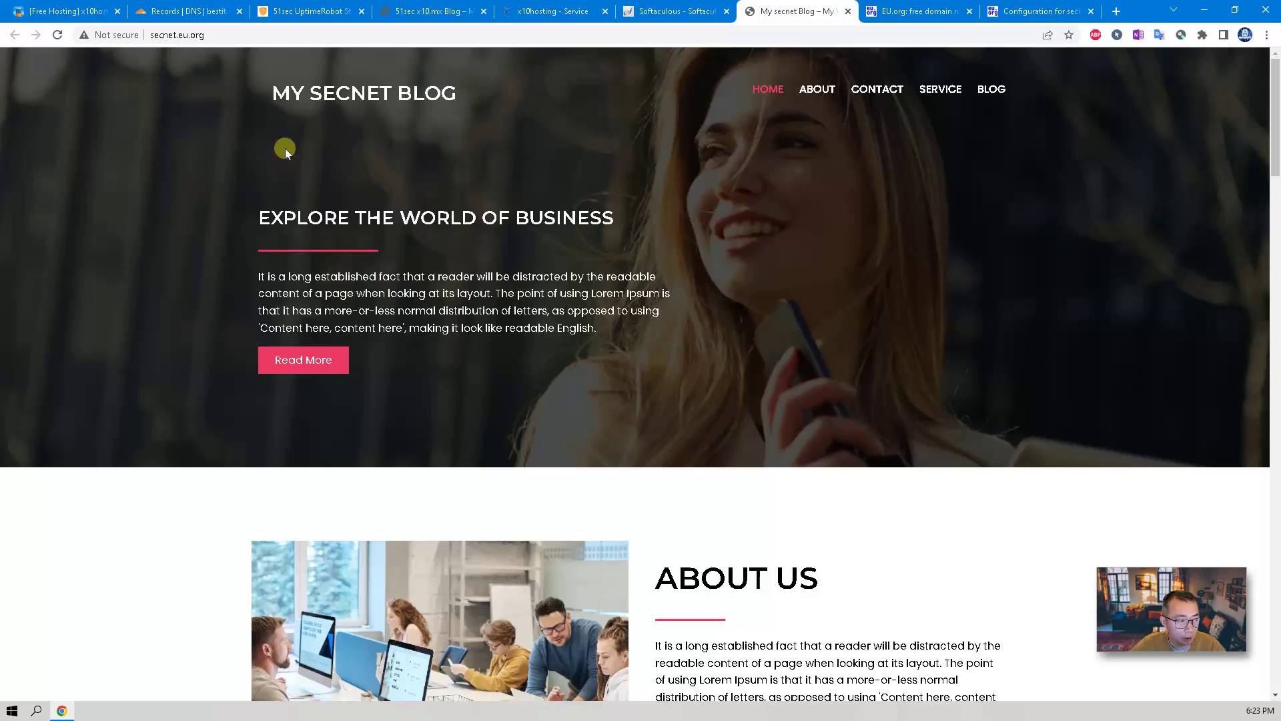
pyautogui.click(215, 37)
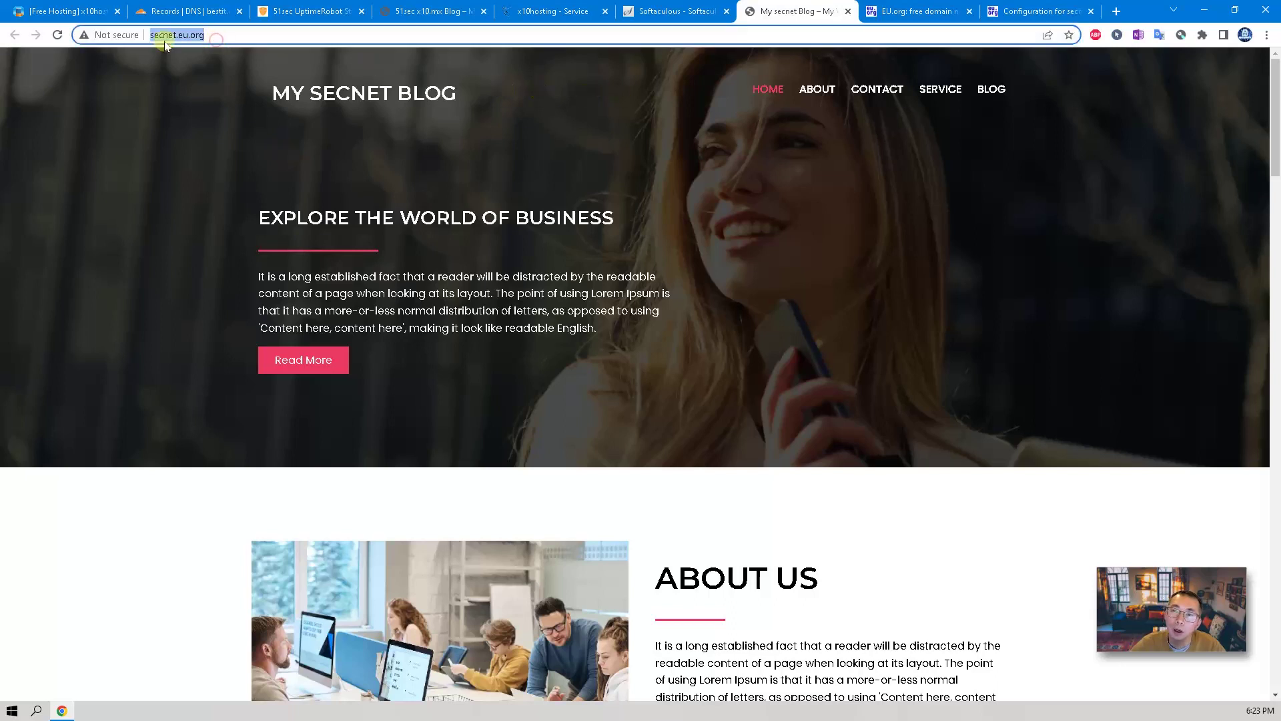
pyautogui.click(115, 35)
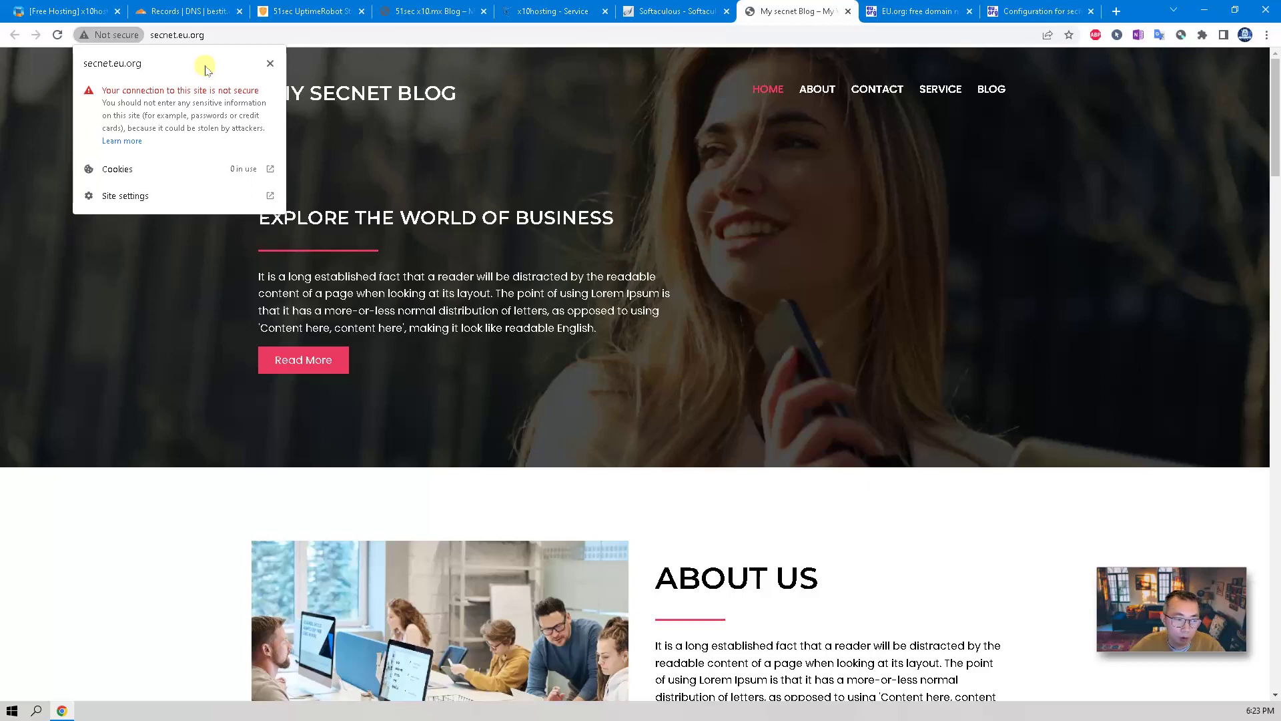
pyautogui.click(691, 81)
# Step: Return from Softaculous to the hosting control panel dashboard and review its resource usage and domain list
pyautogui.click(660, 11)
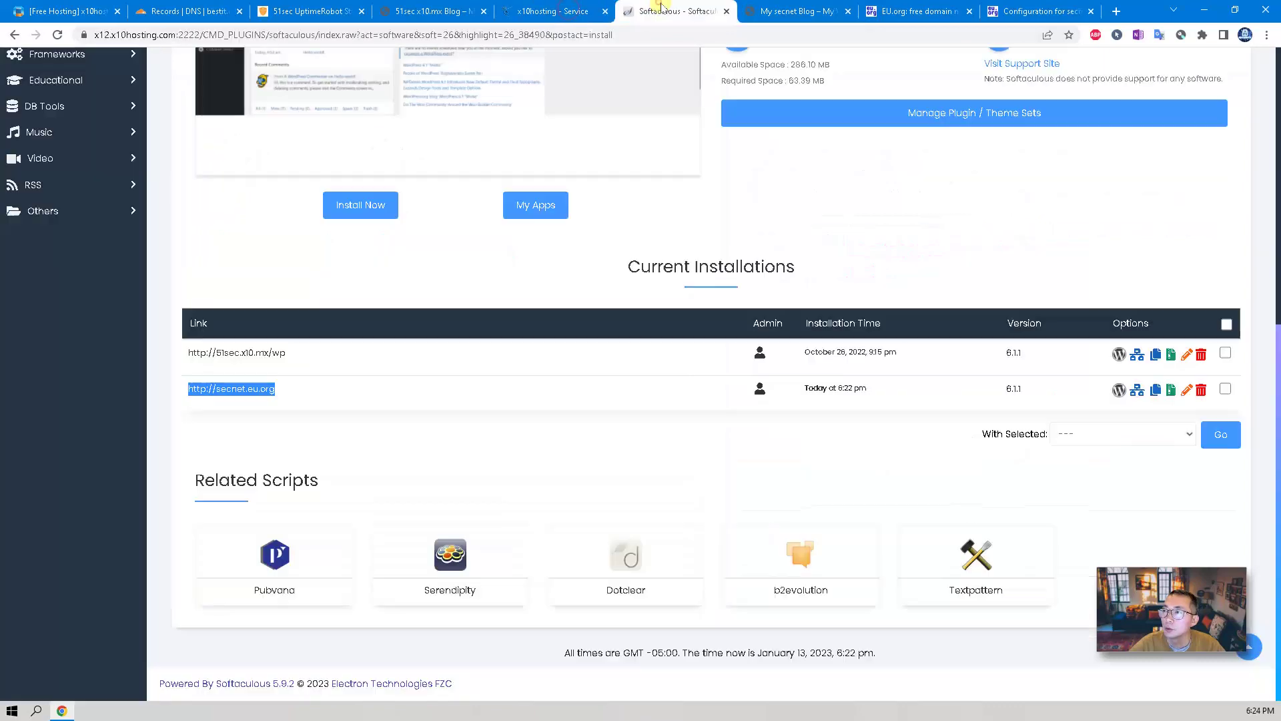
pyautogui.scroll(10, 1084, 161)
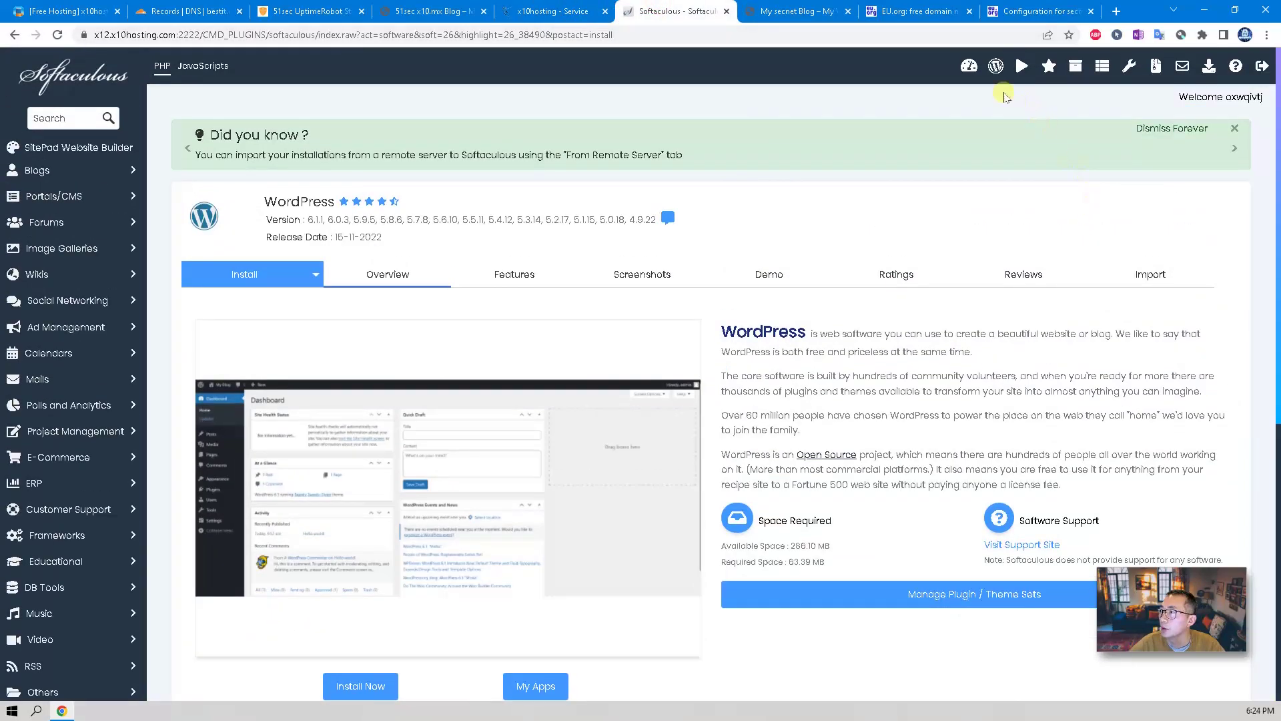
pyautogui.click(966, 66)
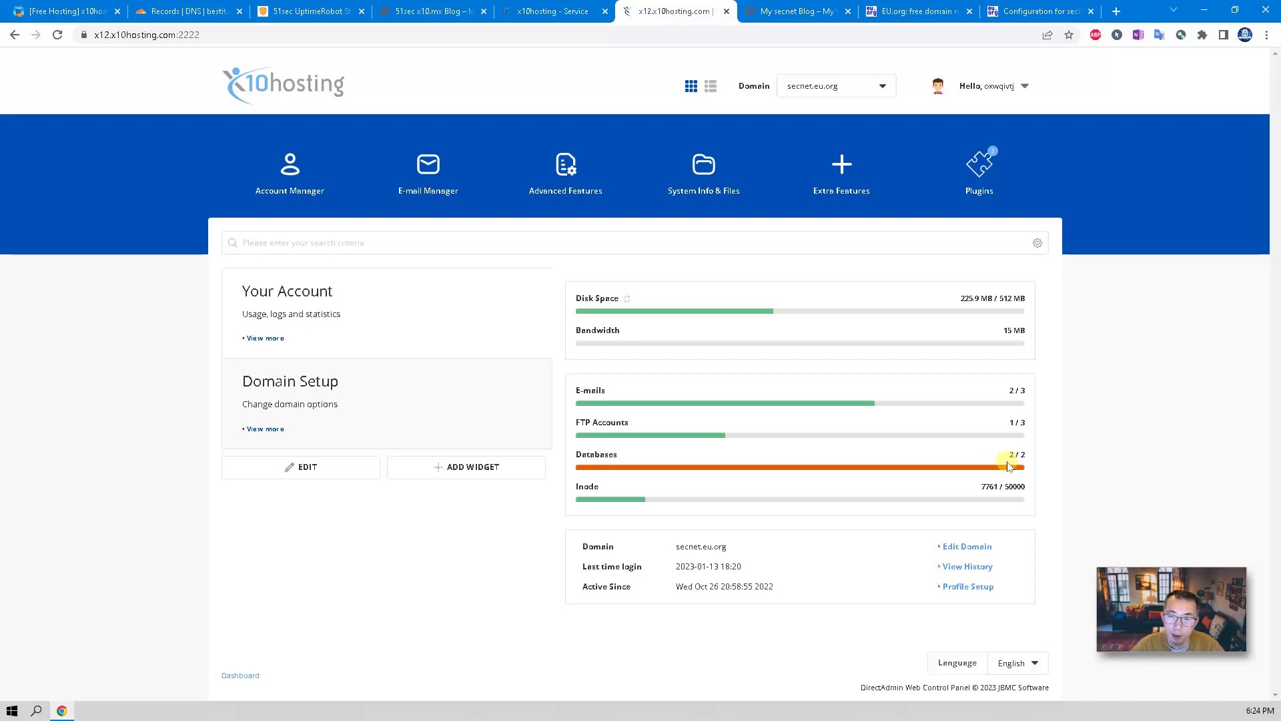
pyautogui.click(854, 86)
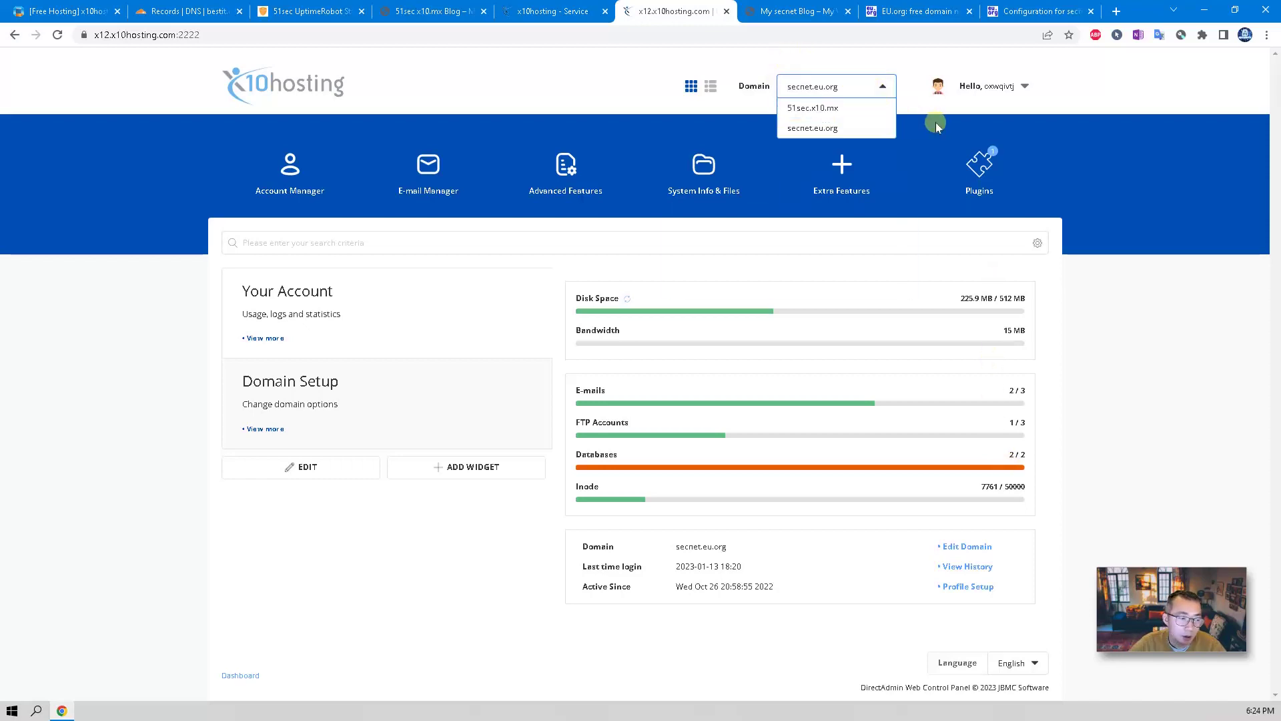
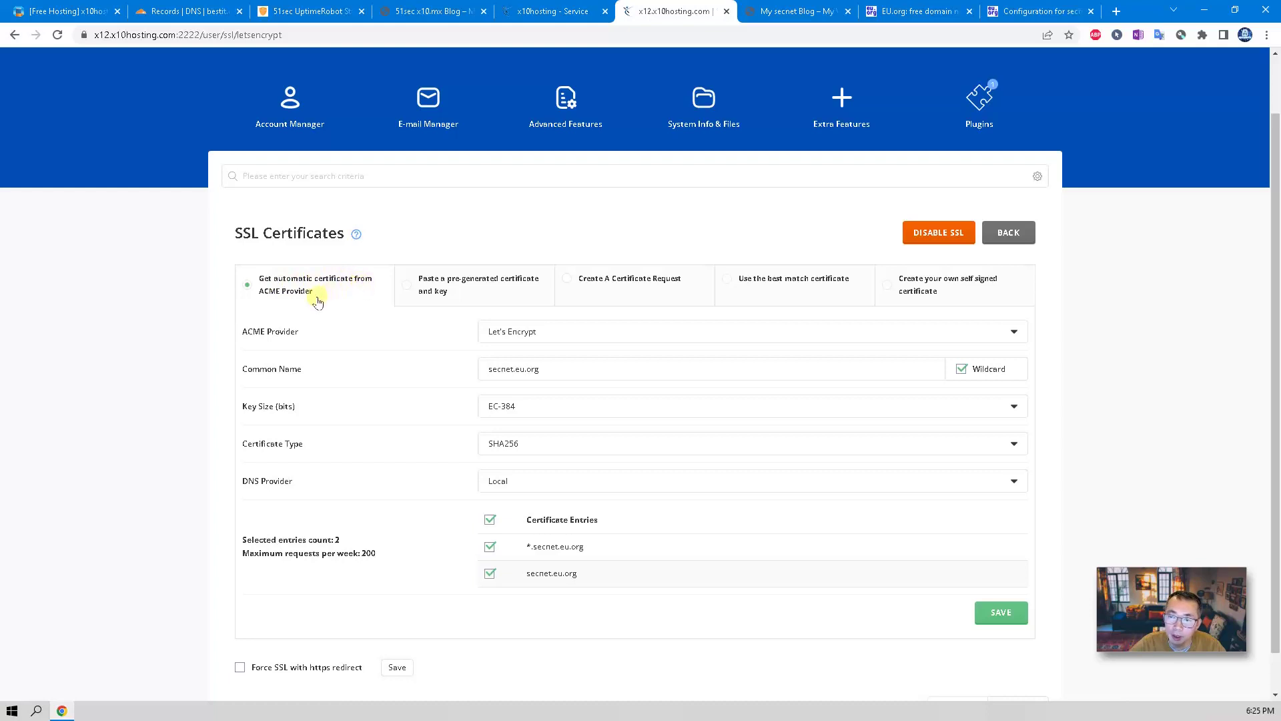
# Step: Enable the forced HTTPS redirect for secnet.eu.org and request a Let's Encrypt wildcard certificate with EC-384 key size and SHA256
pyautogui.click(569, 329)
pyautogui.click(445, 324)
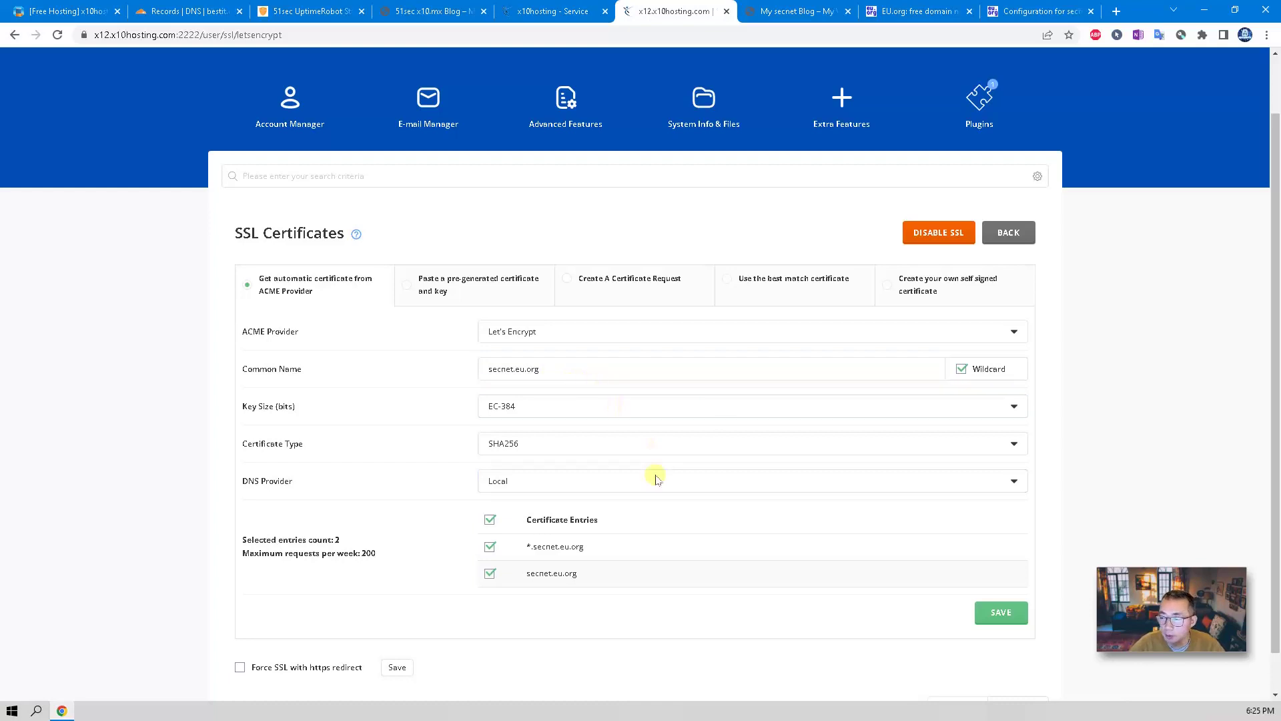
pyautogui.scroll(-1, 667, 527)
pyautogui.click(312, 625)
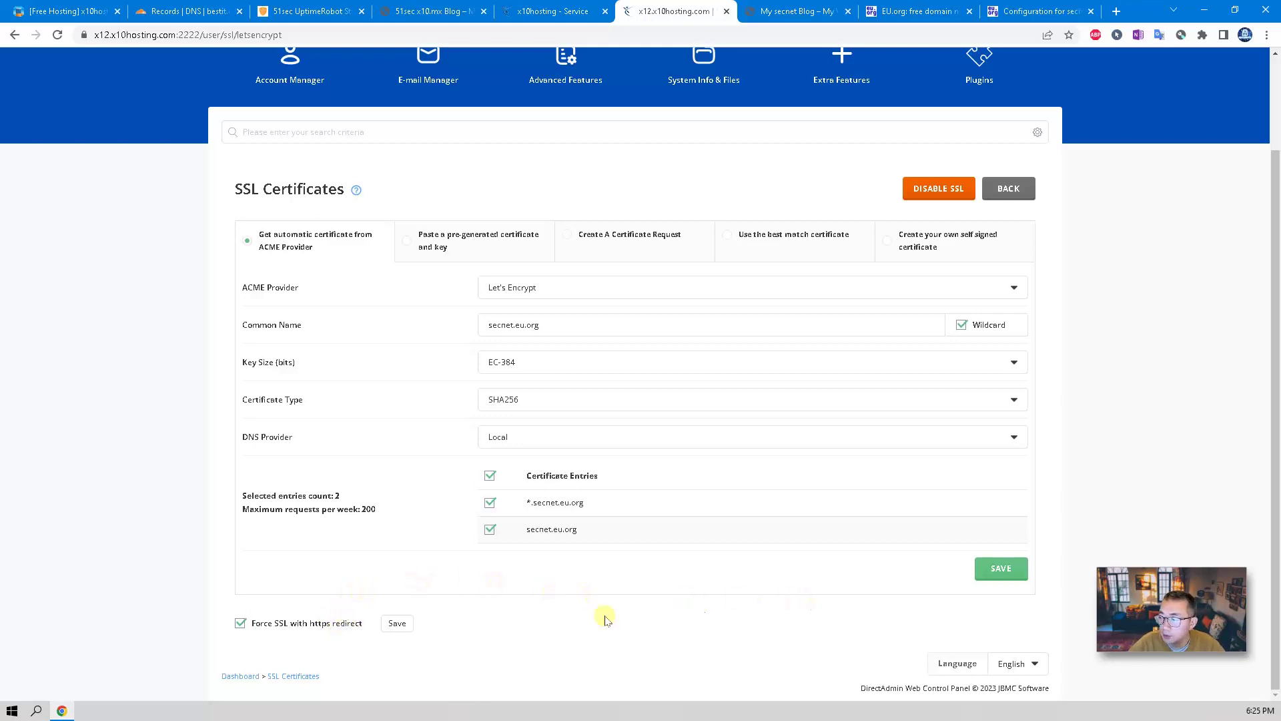
pyautogui.click(407, 624)
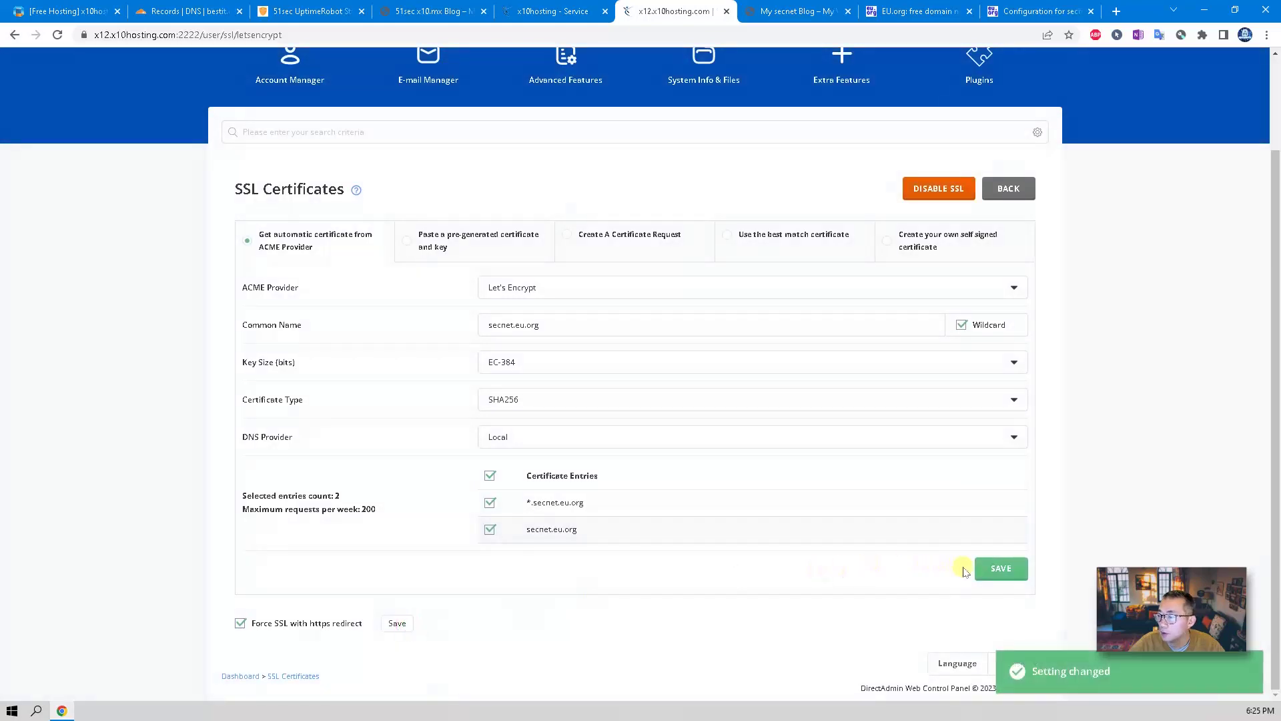
pyautogui.click(1001, 570)
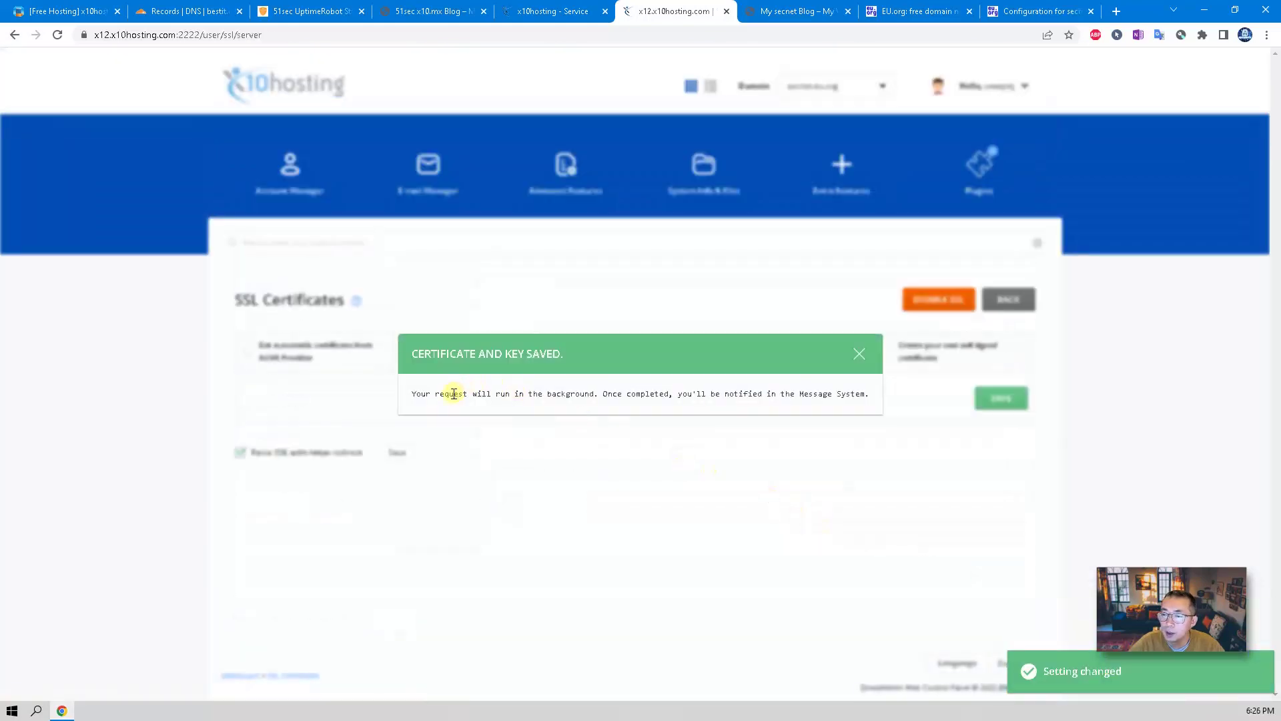
pyautogui.click(451, 394)
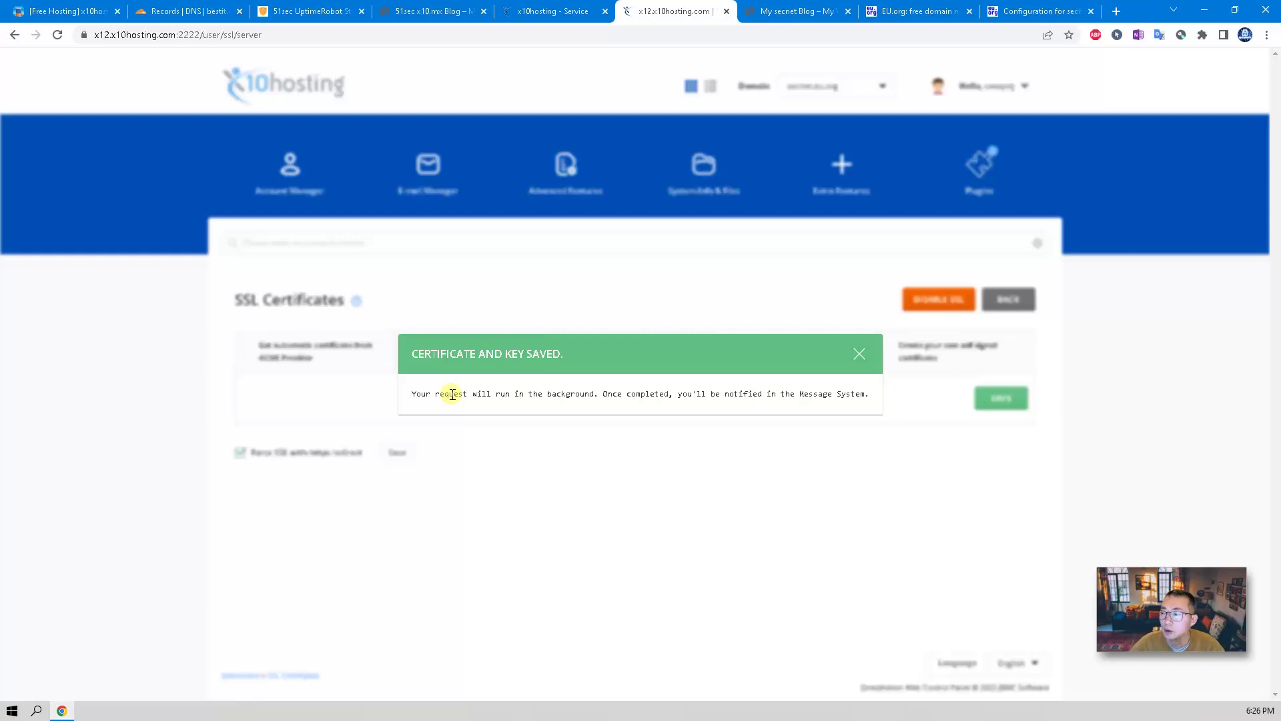
pyautogui.click(859, 354)
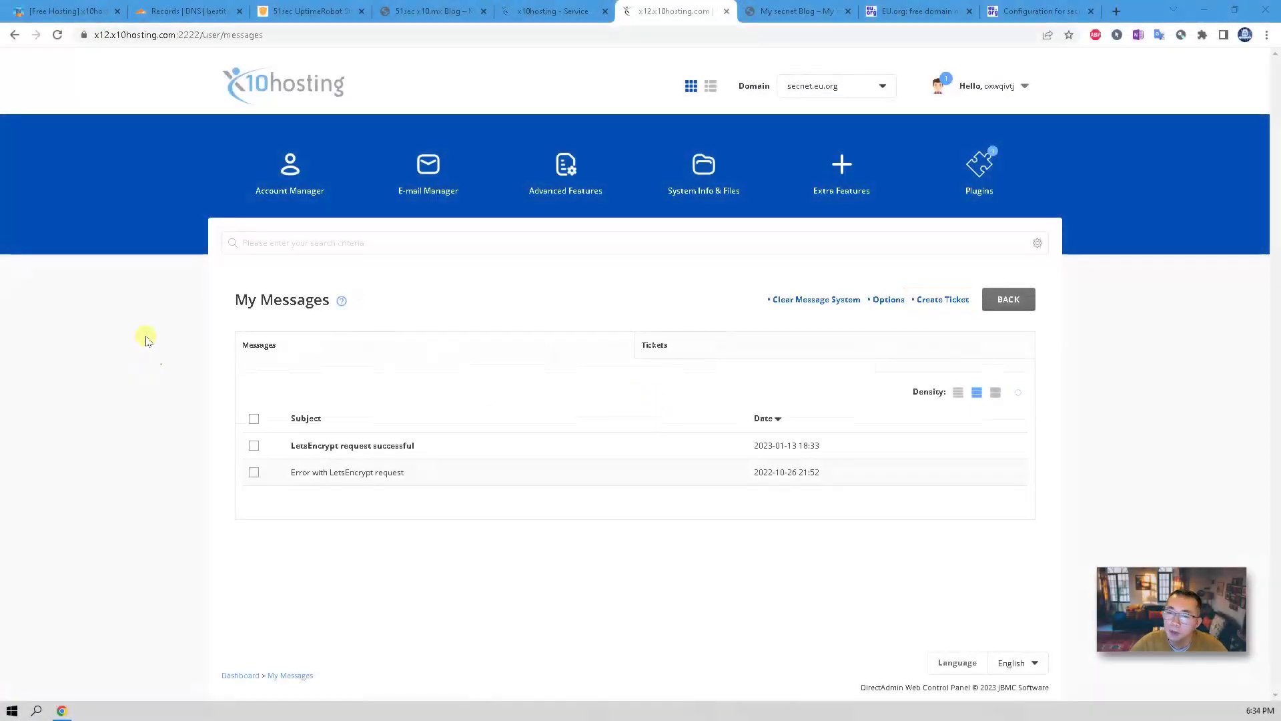
# Step: Read the newest LetsEncrypt request notification in the account's messages, including the domains it covers
pyautogui.click(1027, 88)
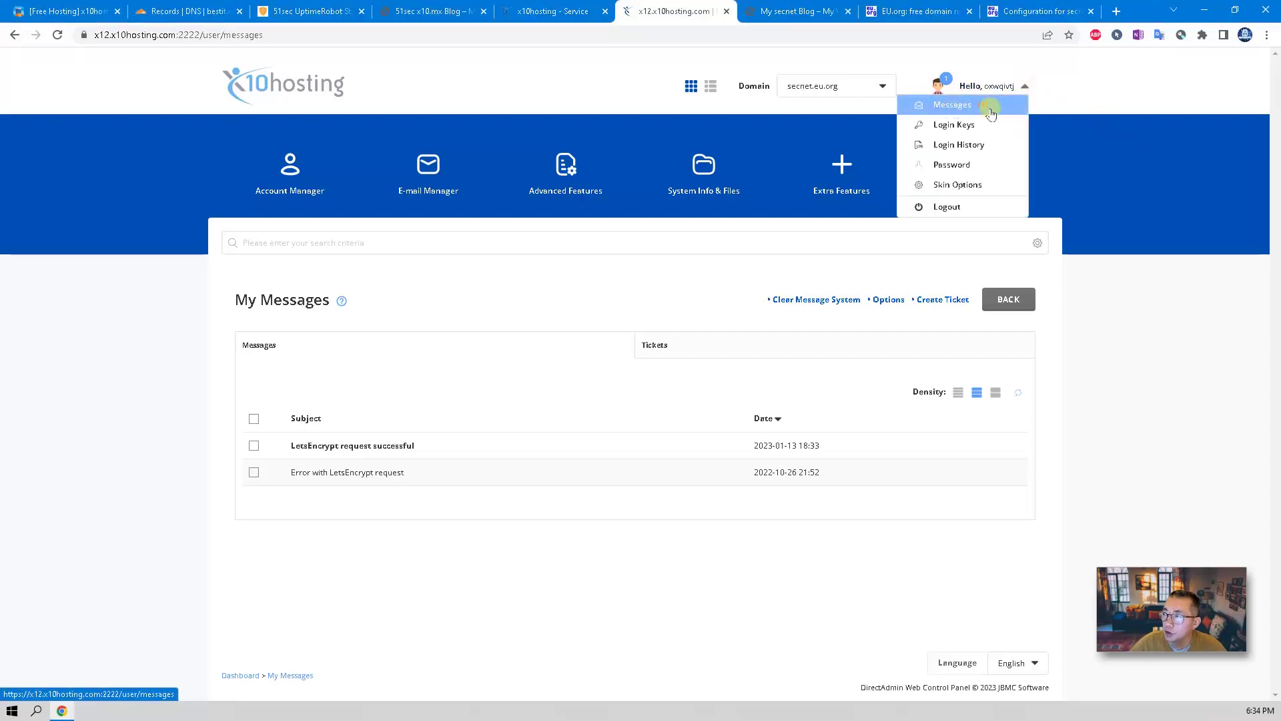
pyautogui.click(968, 102)
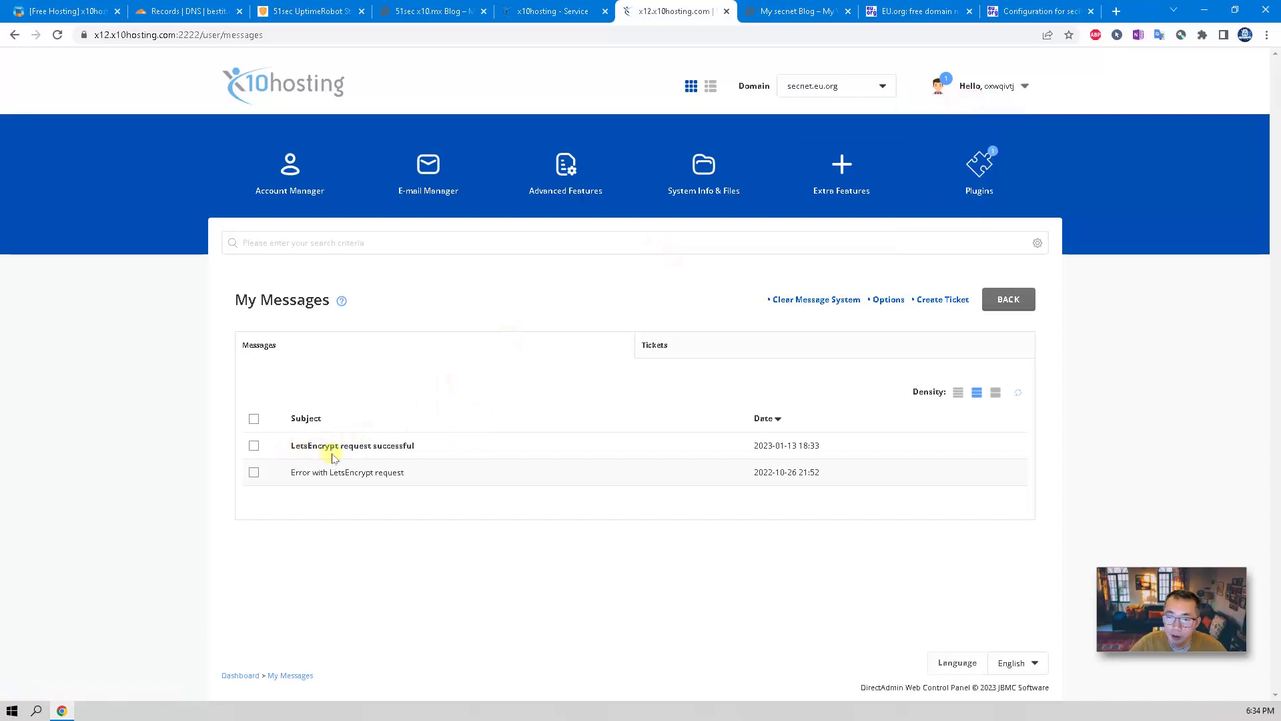
pyautogui.click(408, 447)
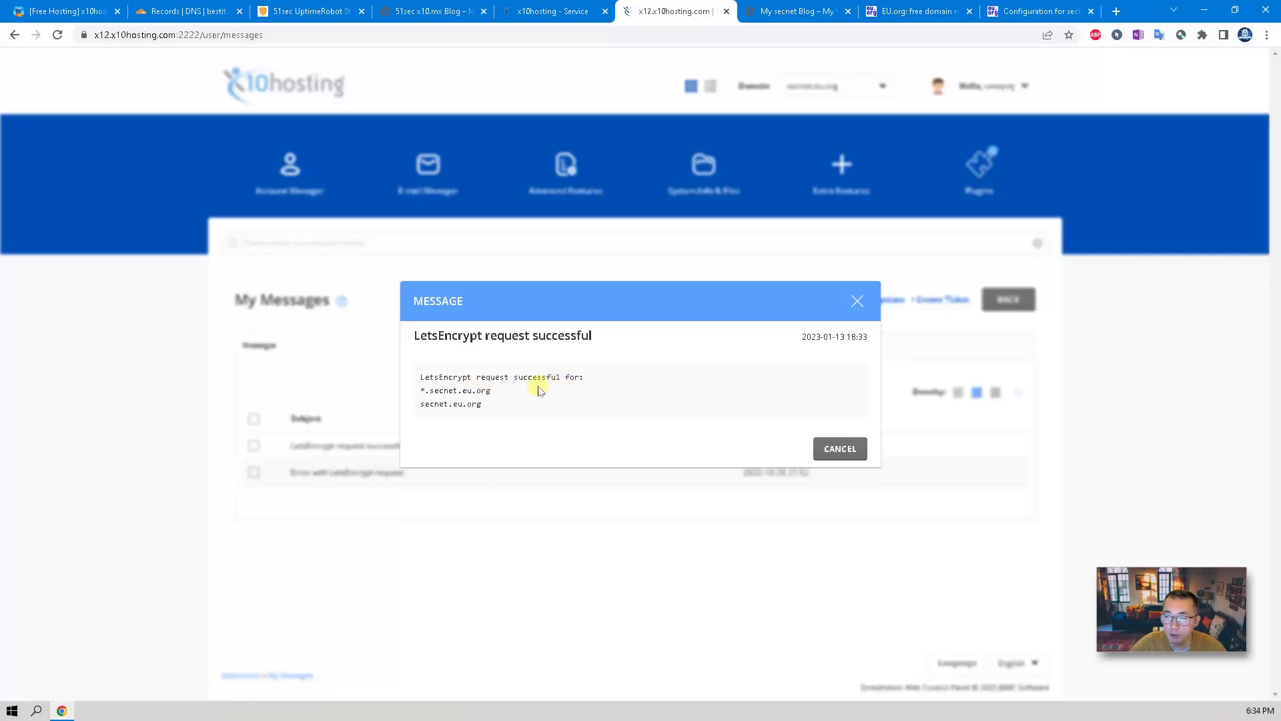
pyautogui.moveTo(415, 391); pyautogui.dragTo(512, 396)
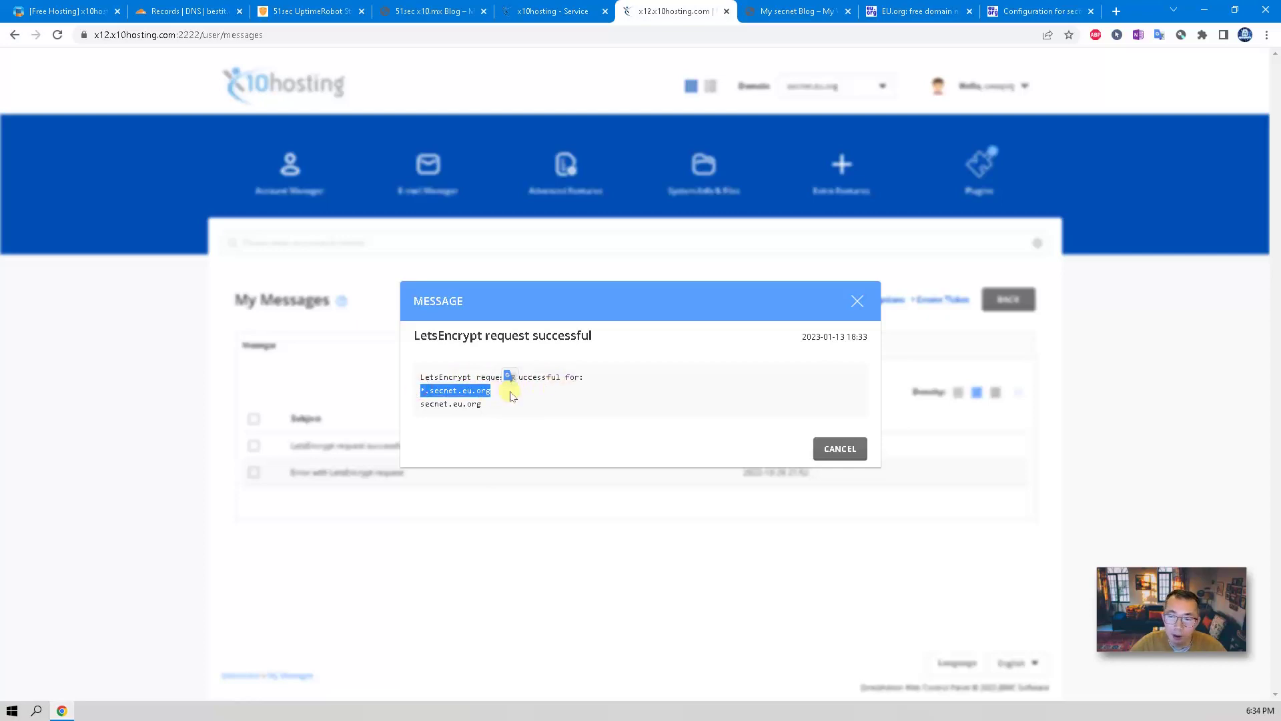
pyautogui.click(839, 448)
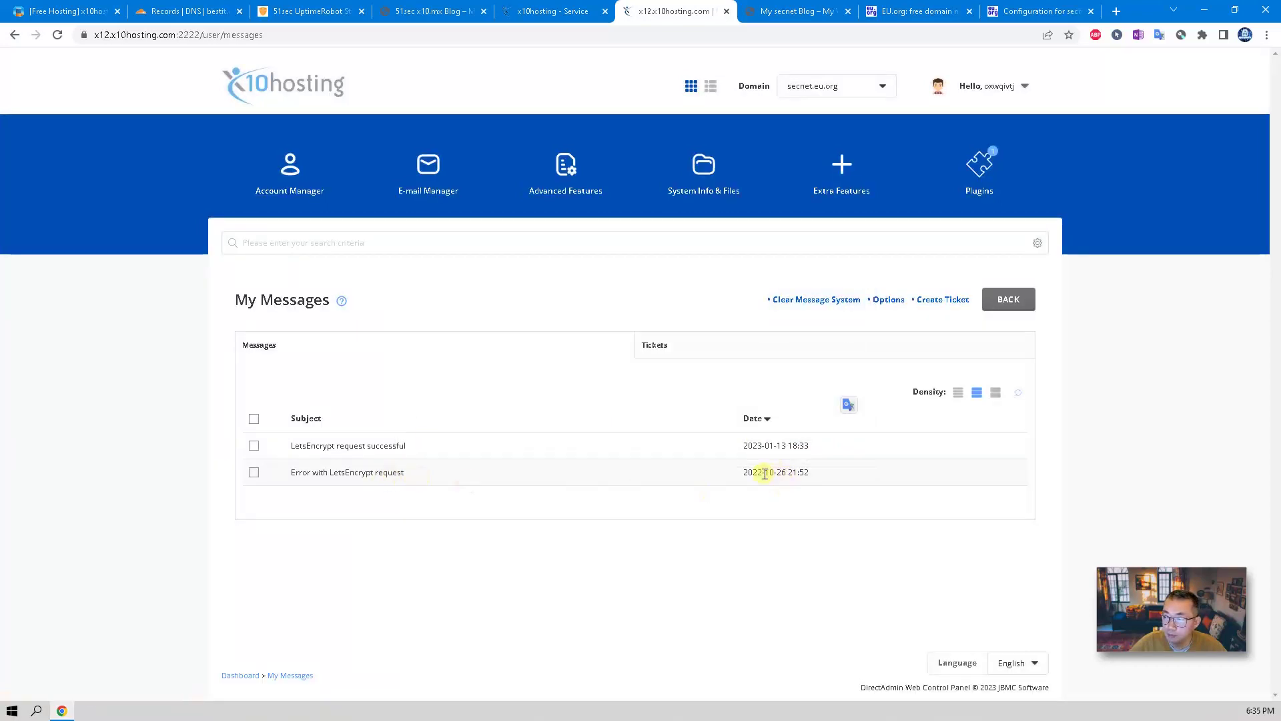
# Step: Read the older LetsEncrypt error message from 2022-10-26 and examine the failure reason in its log
pyautogui.click(395, 474)
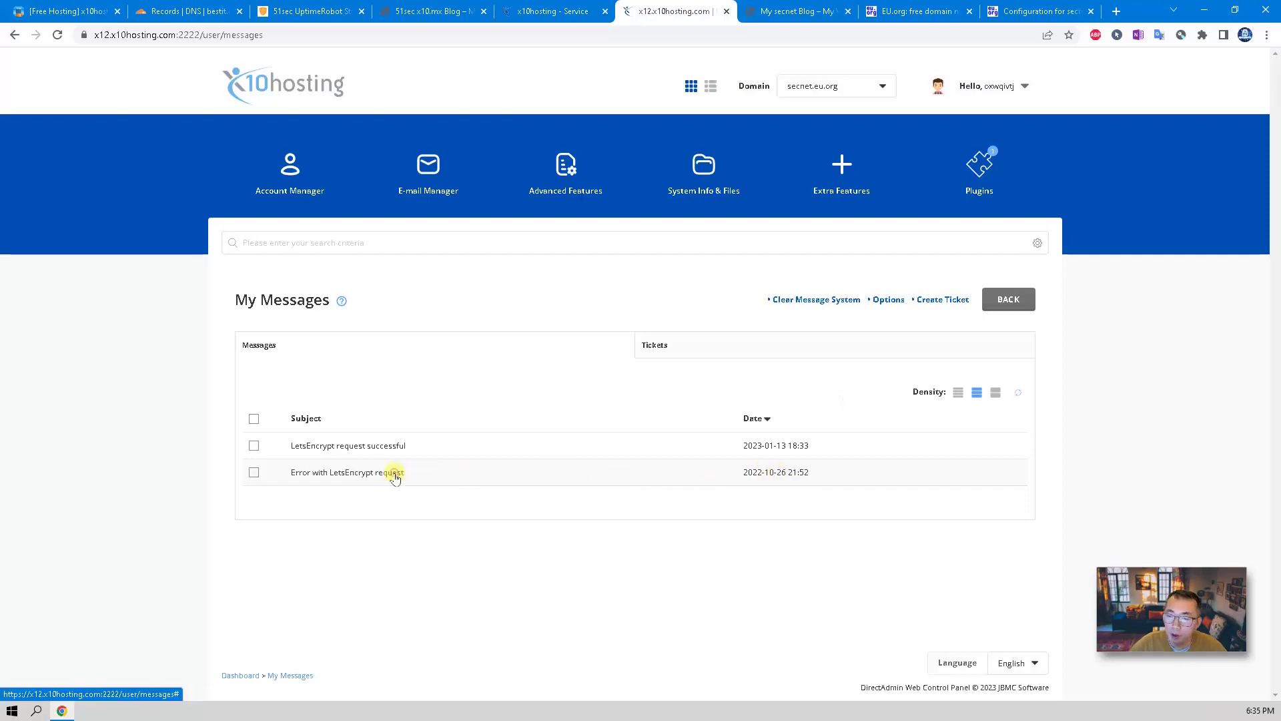
pyautogui.scroll(-1, 333, 208)
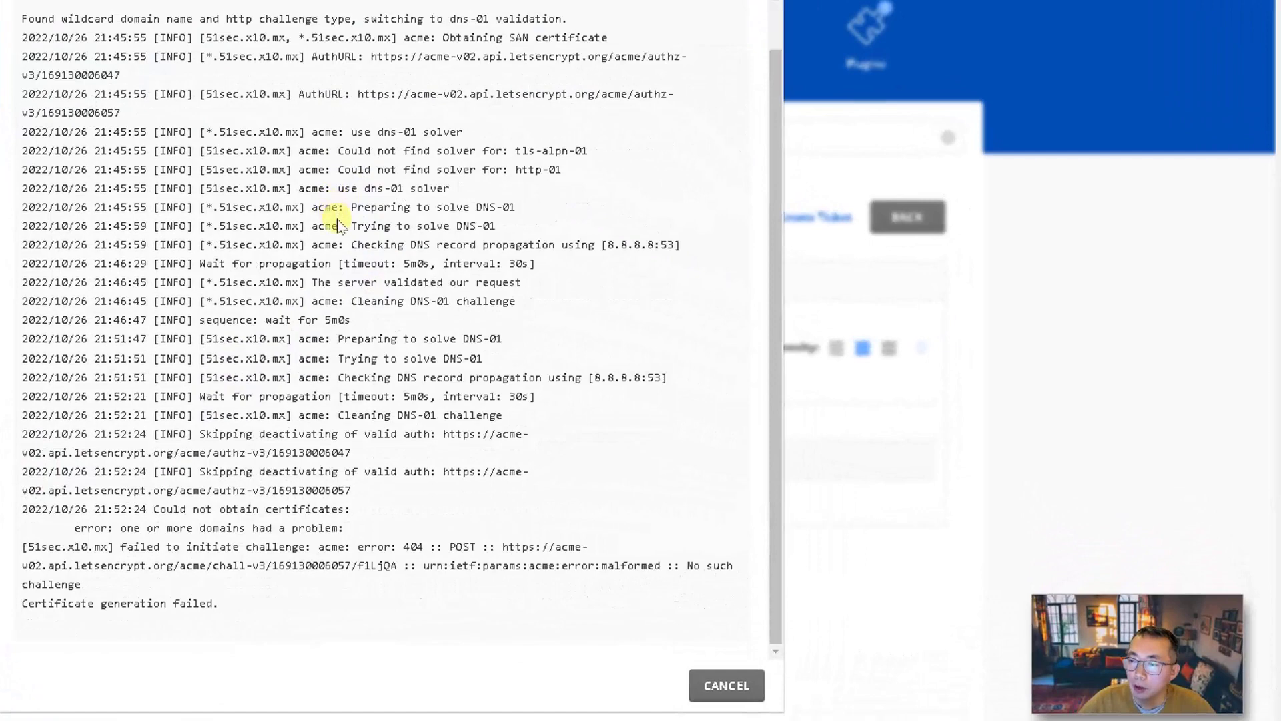
pyautogui.scroll(1, 341, 234)
pyautogui.scroll(-1, 353, 260)
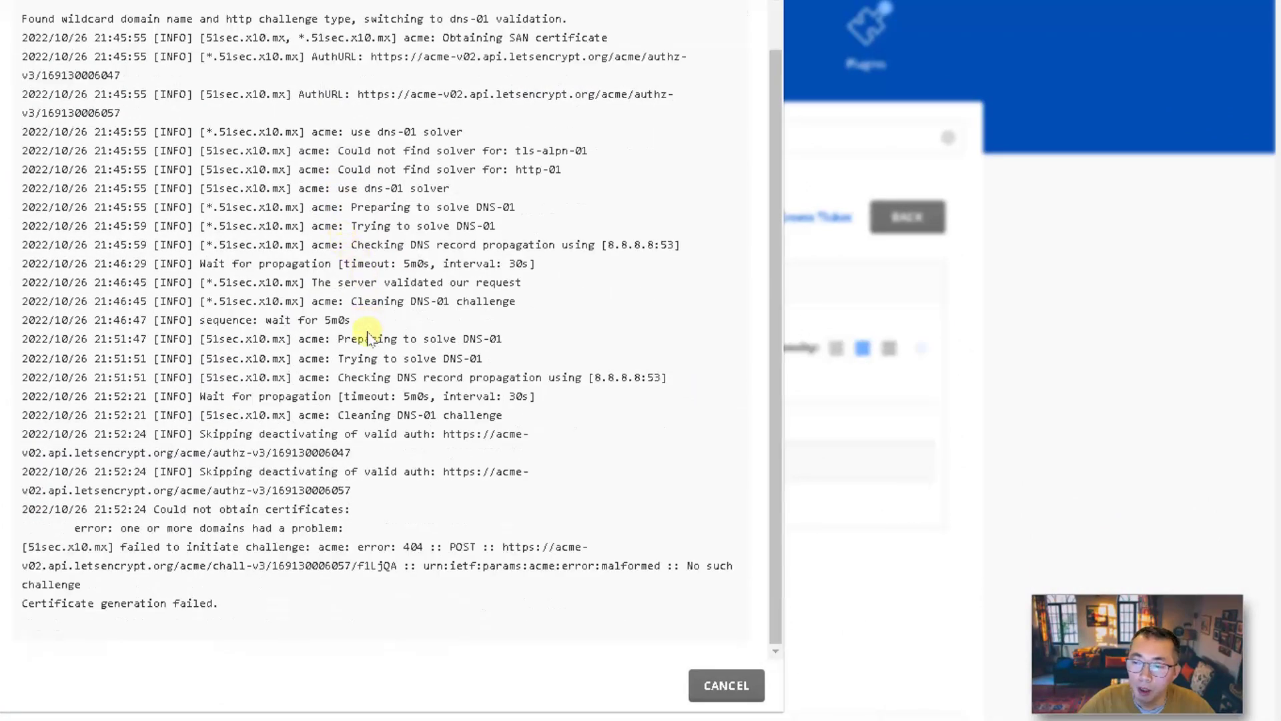
pyautogui.moveTo(133, 546); pyautogui.dragTo(575, 546)
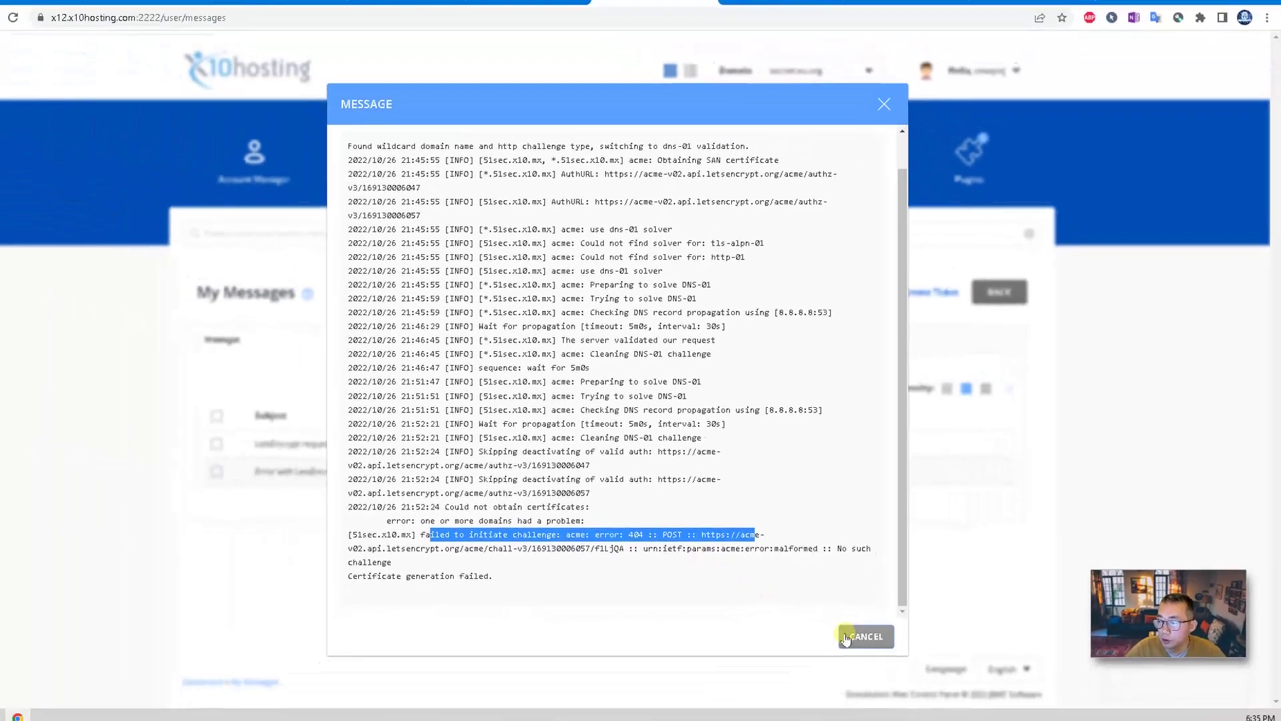
pyautogui.click(752, 676)
# Step: Examine the DNS management records of secnet.eu.org
pyautogui.moveTo(312, 204)
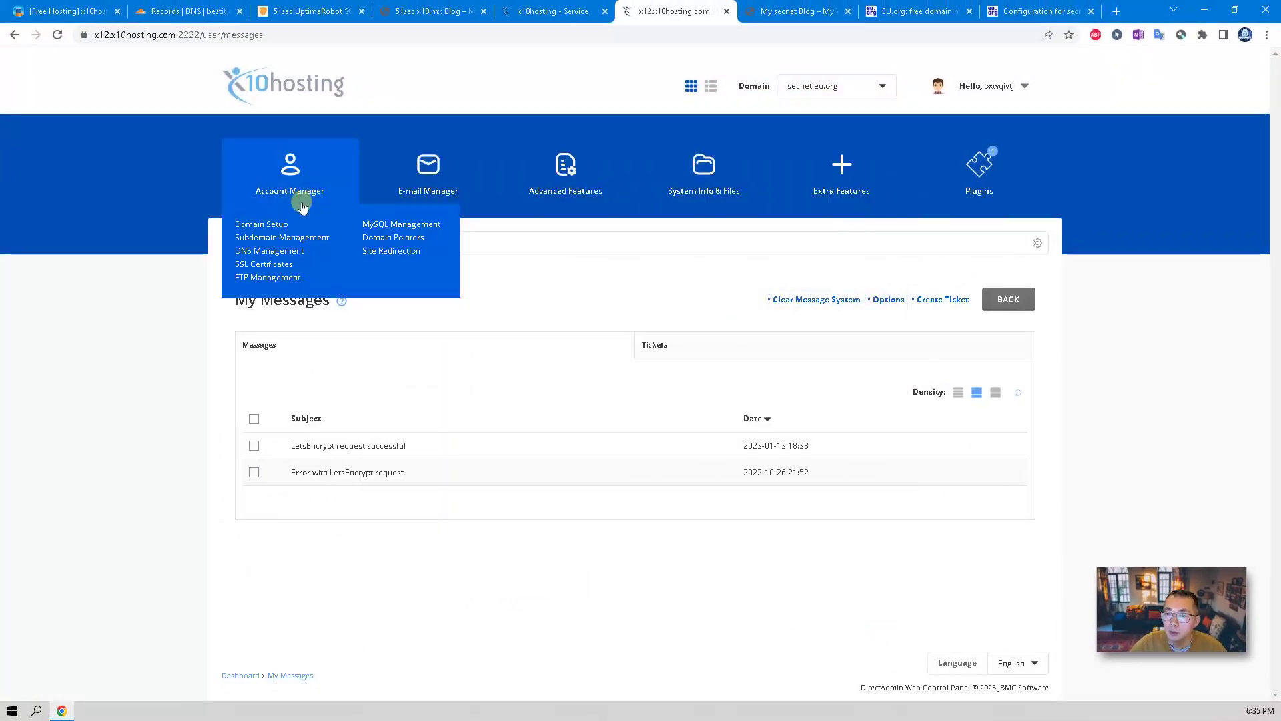
pyautogui.click(298, 253)
pyautogui.scroll(-1, 487, 414)
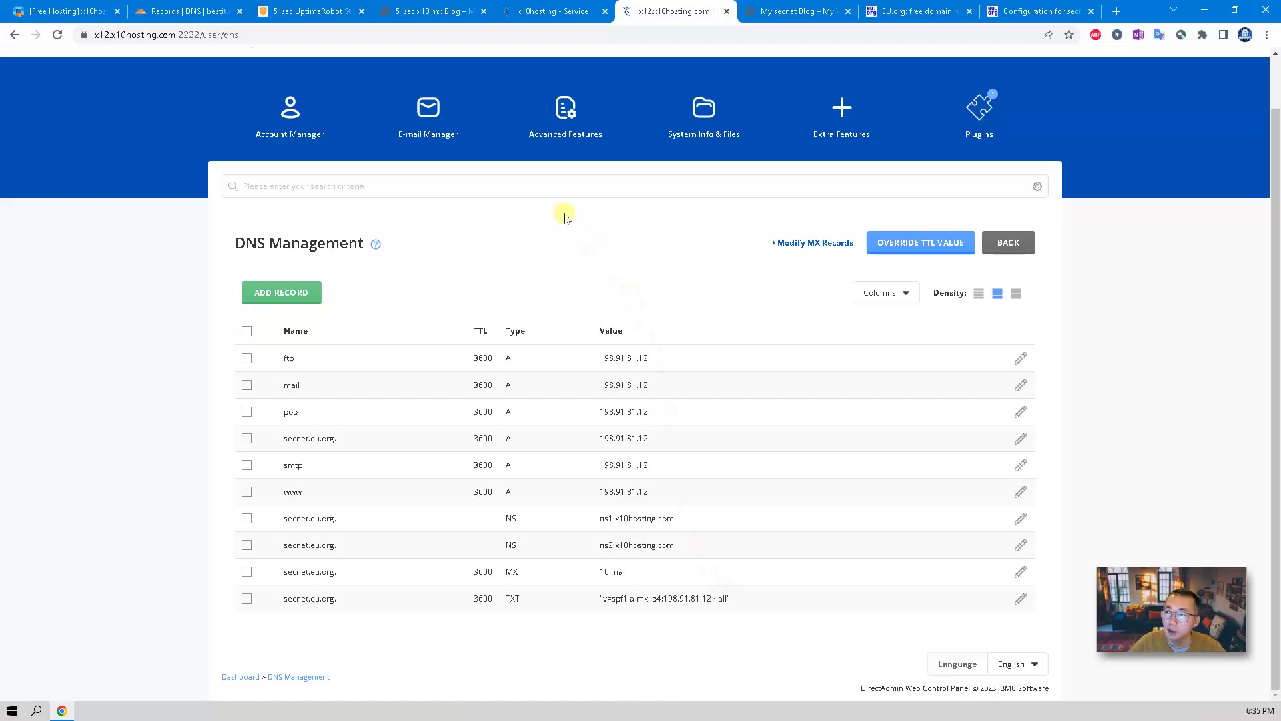
# Step: Review the SSL certificate installed for secnet.eu.org, including its key, covered hosts, expiry and HTTPS redirect setting
pyautogui.click(566, 140)
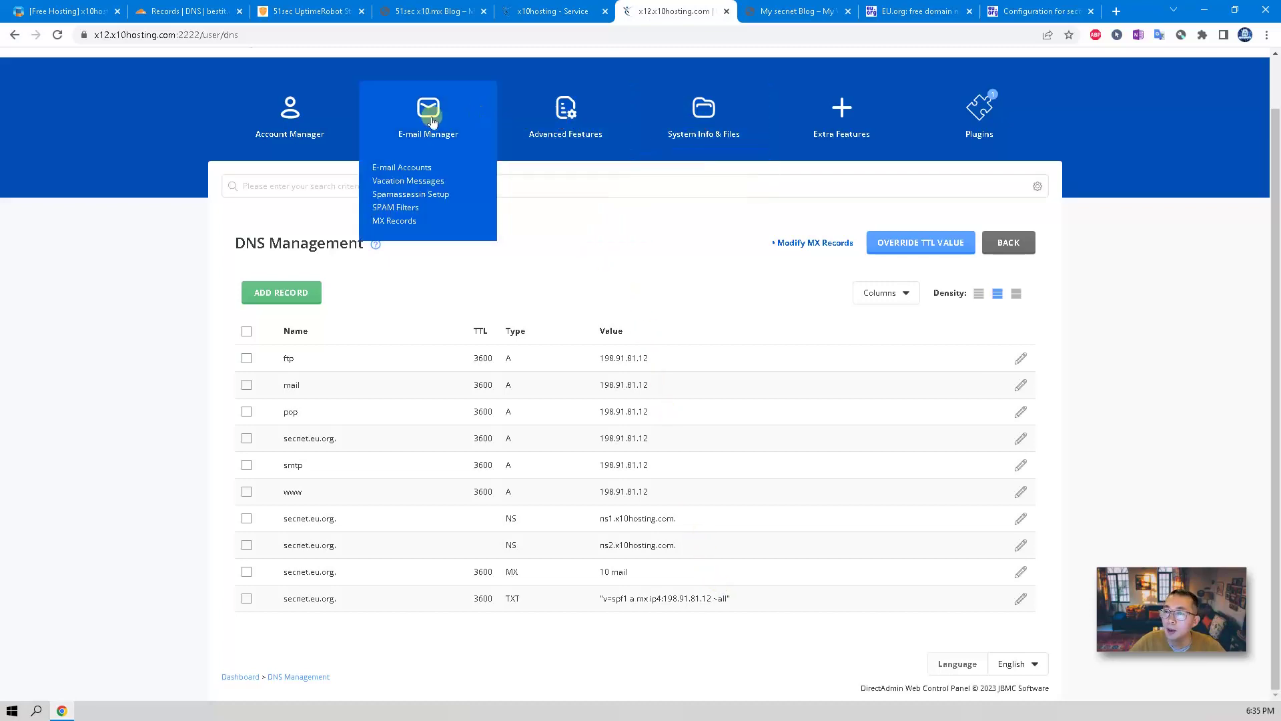
pyautogui.moveTo(290, 137)
pyautogui.click(277, 209)
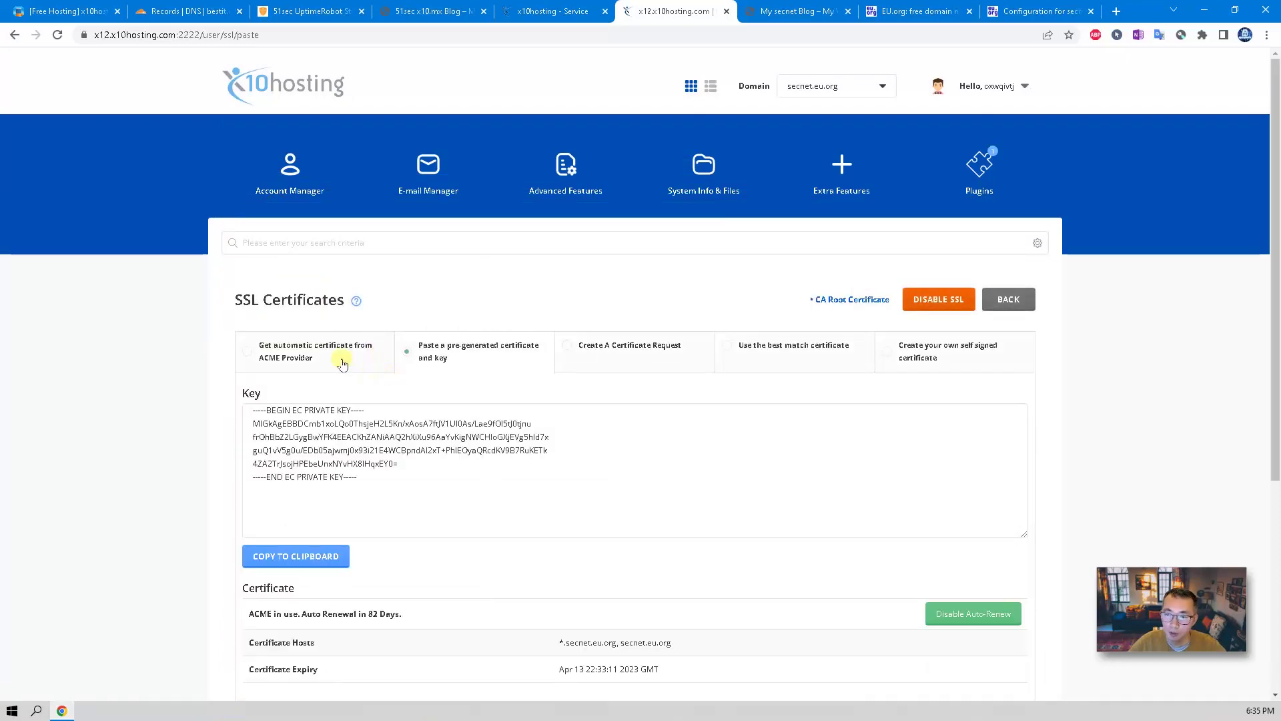
pyautogui.click(517, 464)
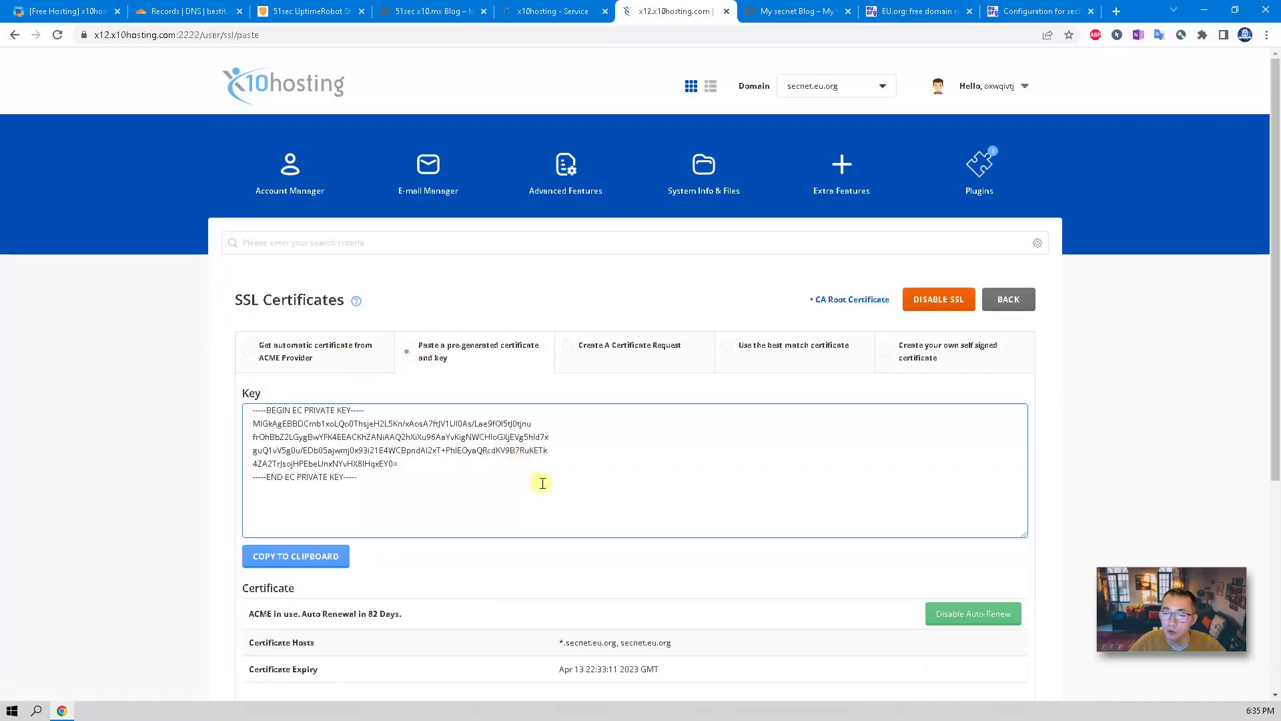
pyautogui.scroll(-3, 542, 483)
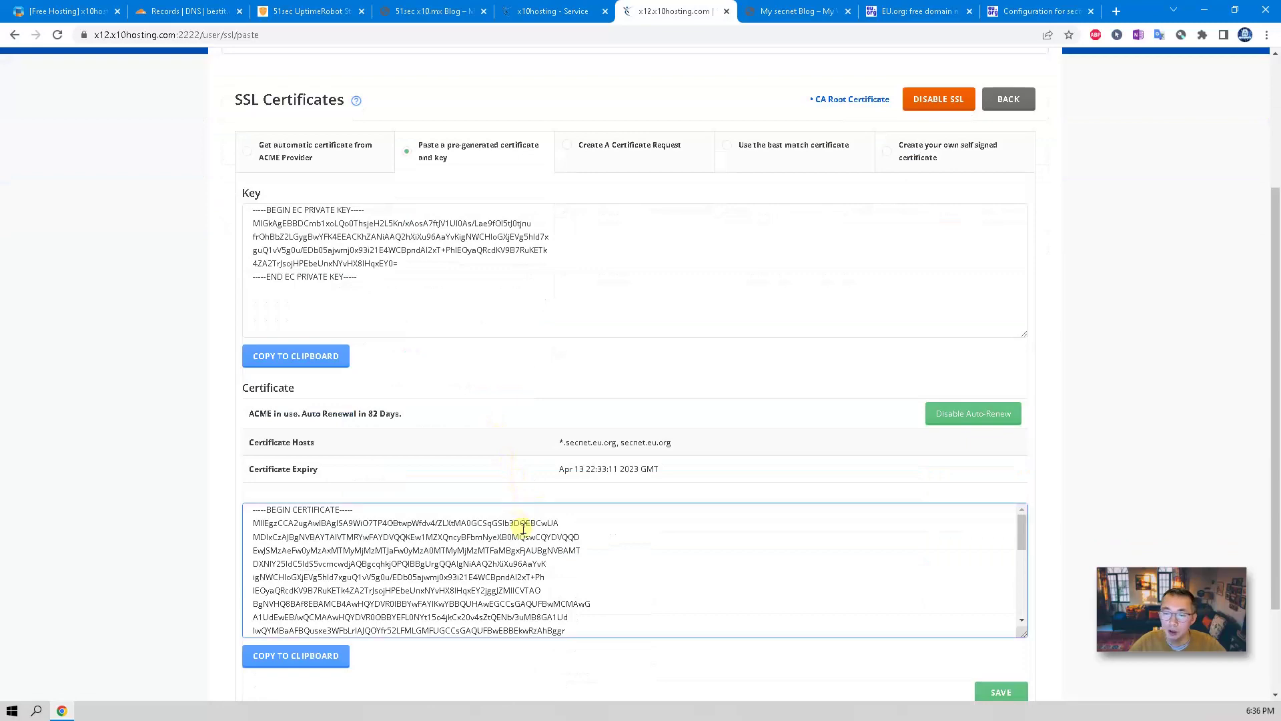
pyautogui.scroll(1, 528, 467)
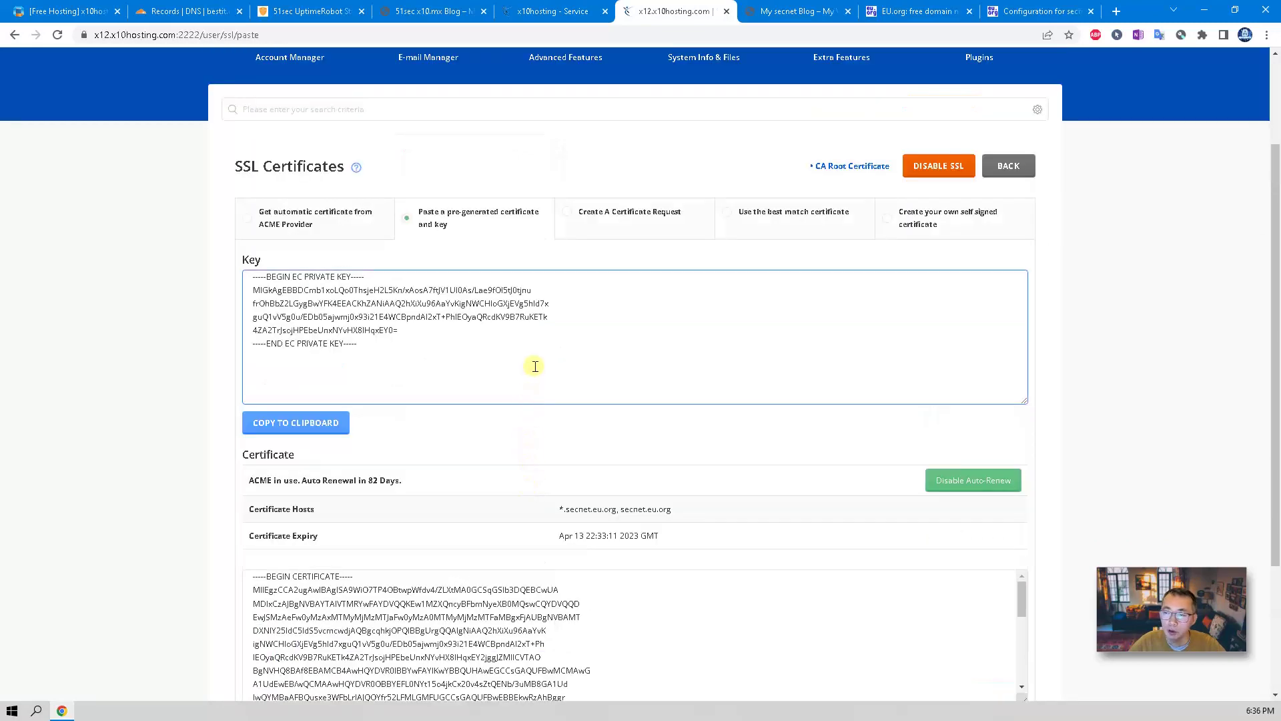
pyautogui.scroll(-3, 535, 367)
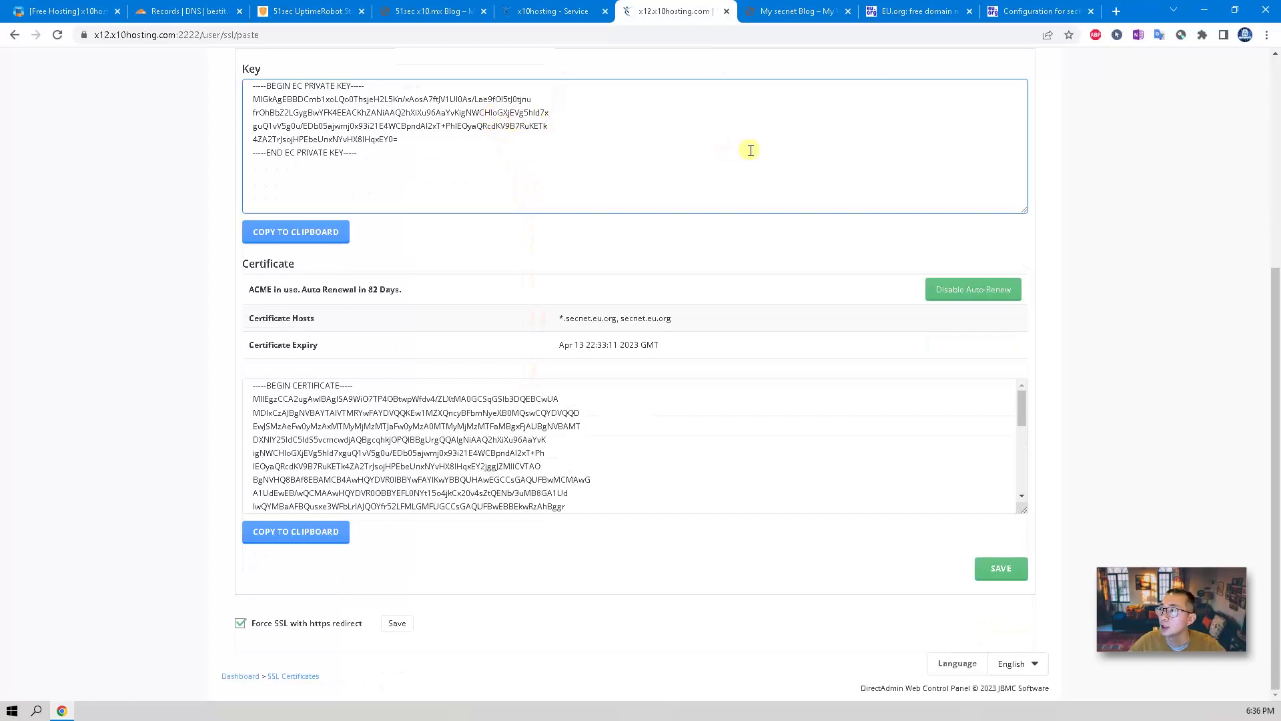
# Step: Check the connection security of the secnet.eu.org blog in the browser and reload the page
pyautogui.click(782, 11)
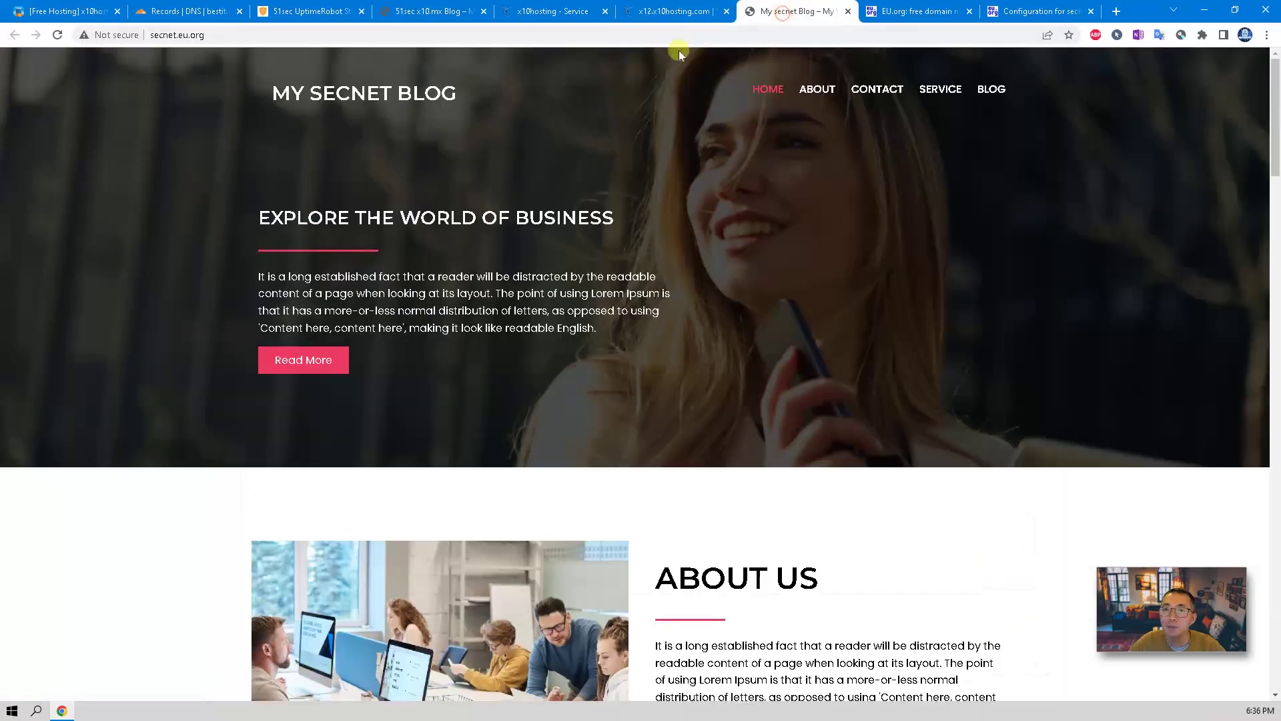
pyautogui.click(107, 35)
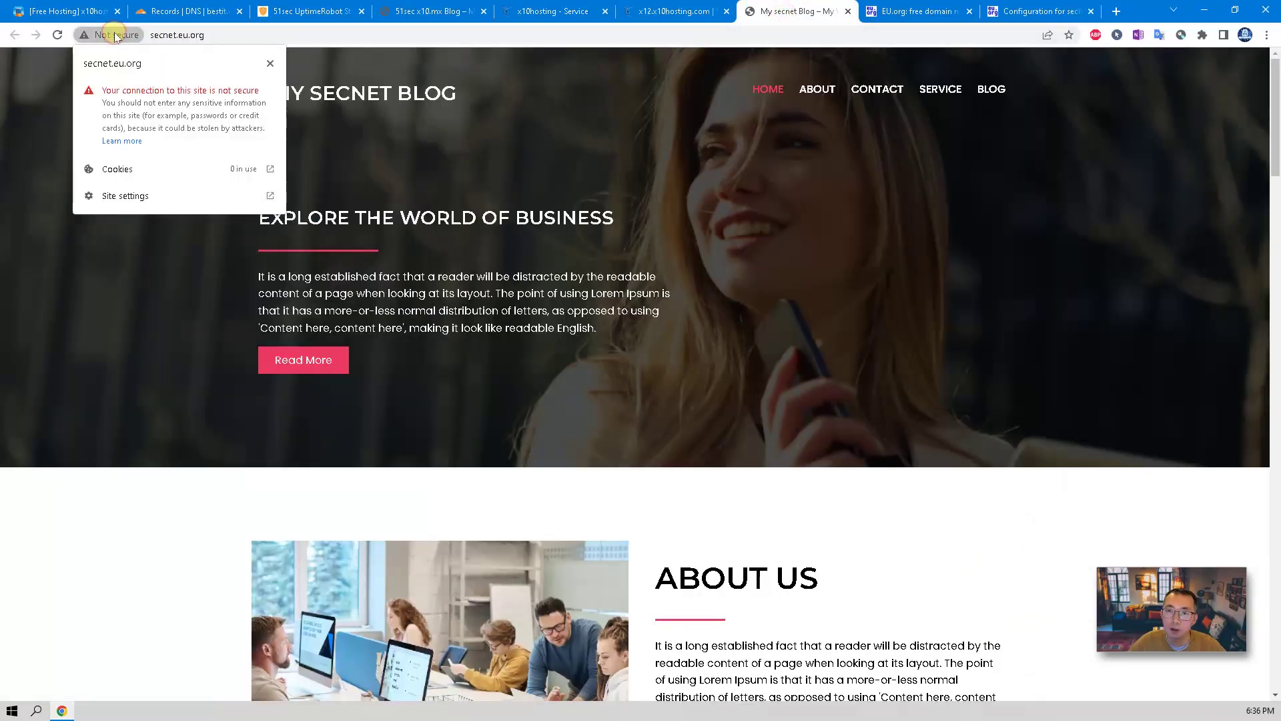
pyautogui.click(83, 37)
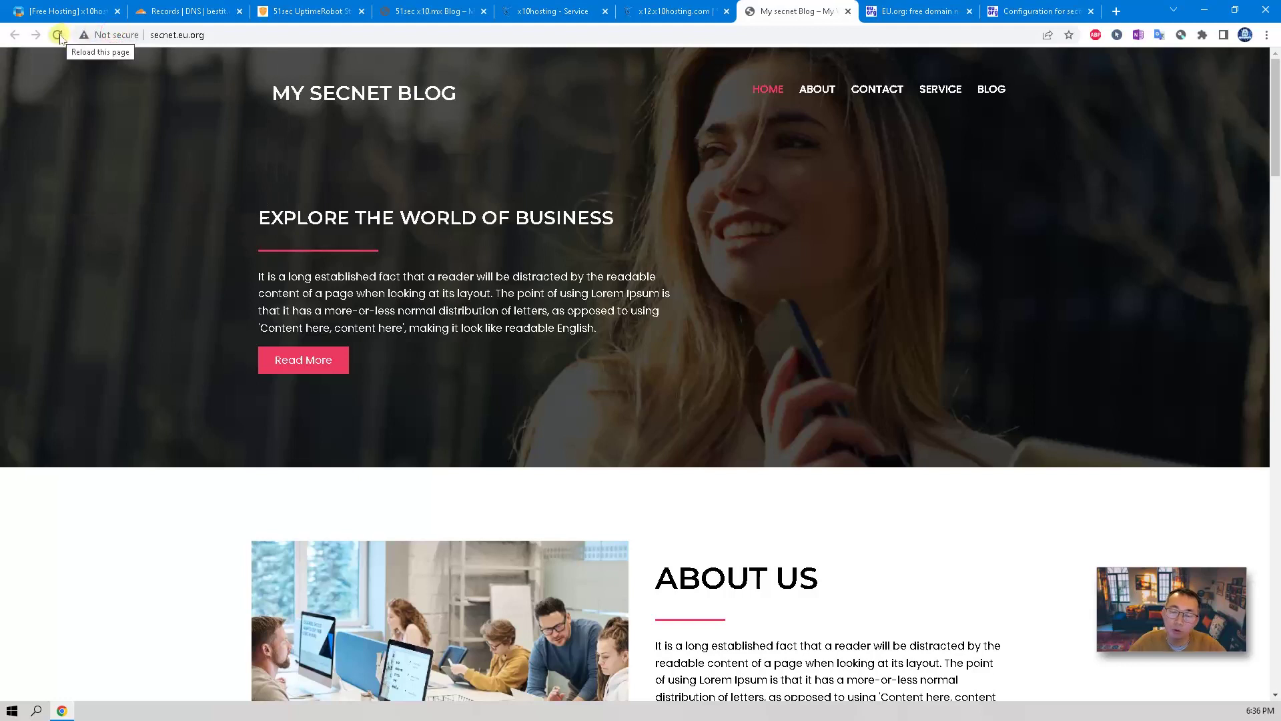
pyautogui.click(58, 34)
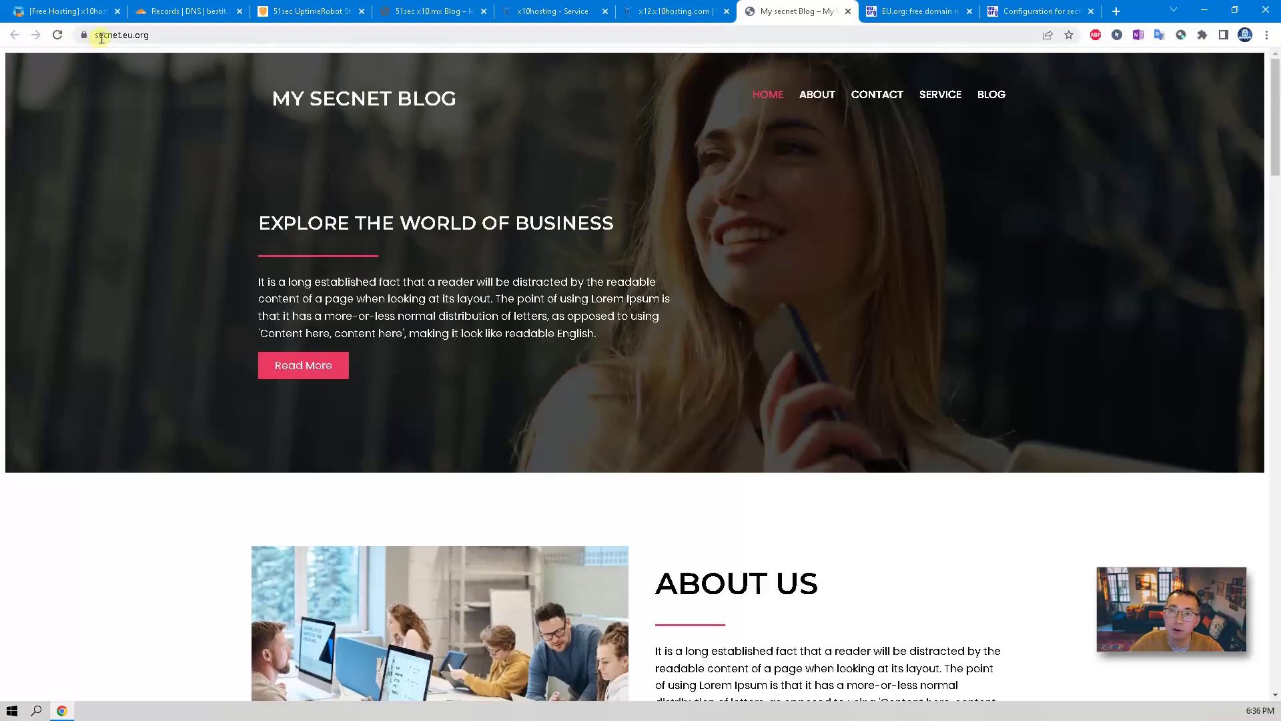
# Step: View the certificate details of secnet.eu.org, including its issuer and validity period
pyautogui.click(84, 35)
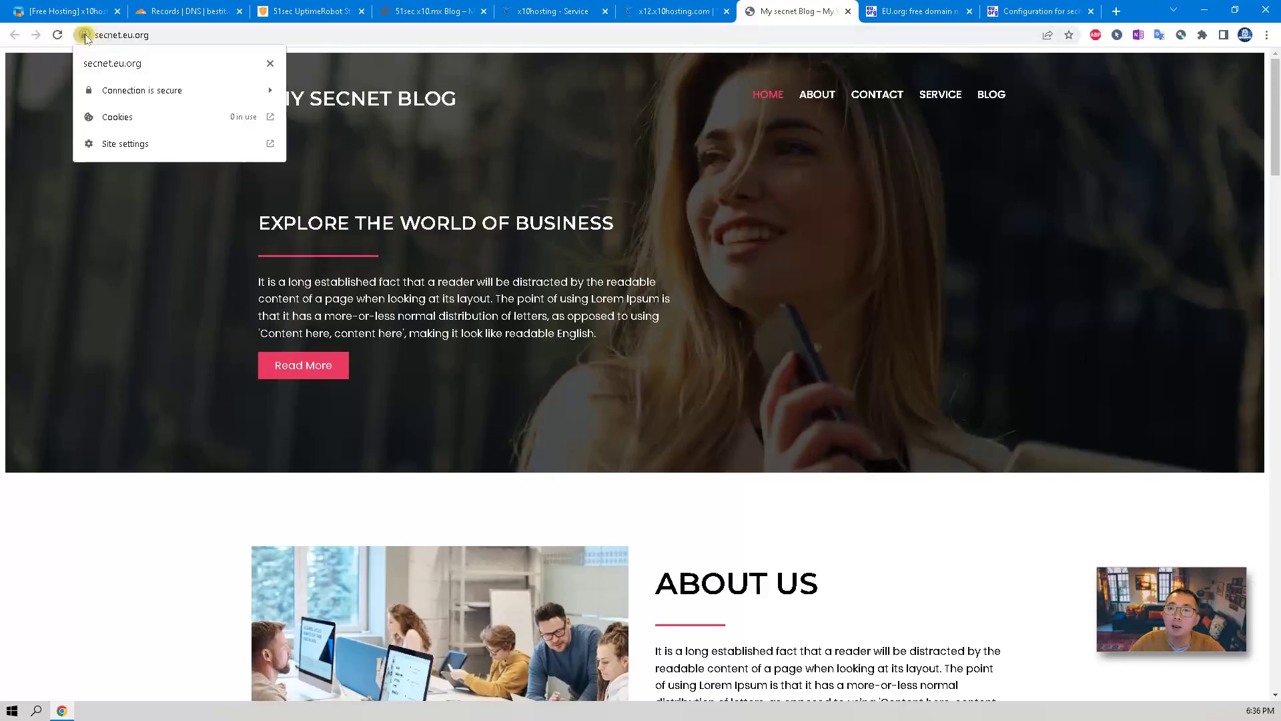
pyautogui.click(224, 92)
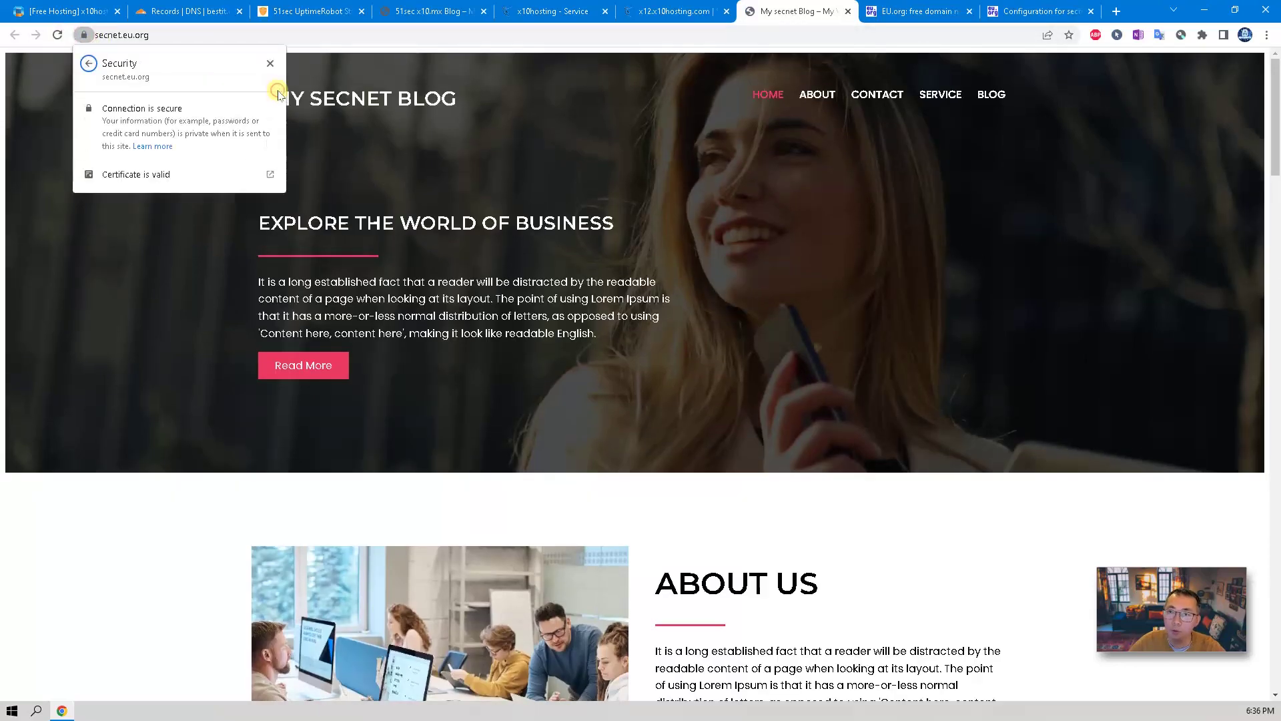
pyautogui.click(167, 174)
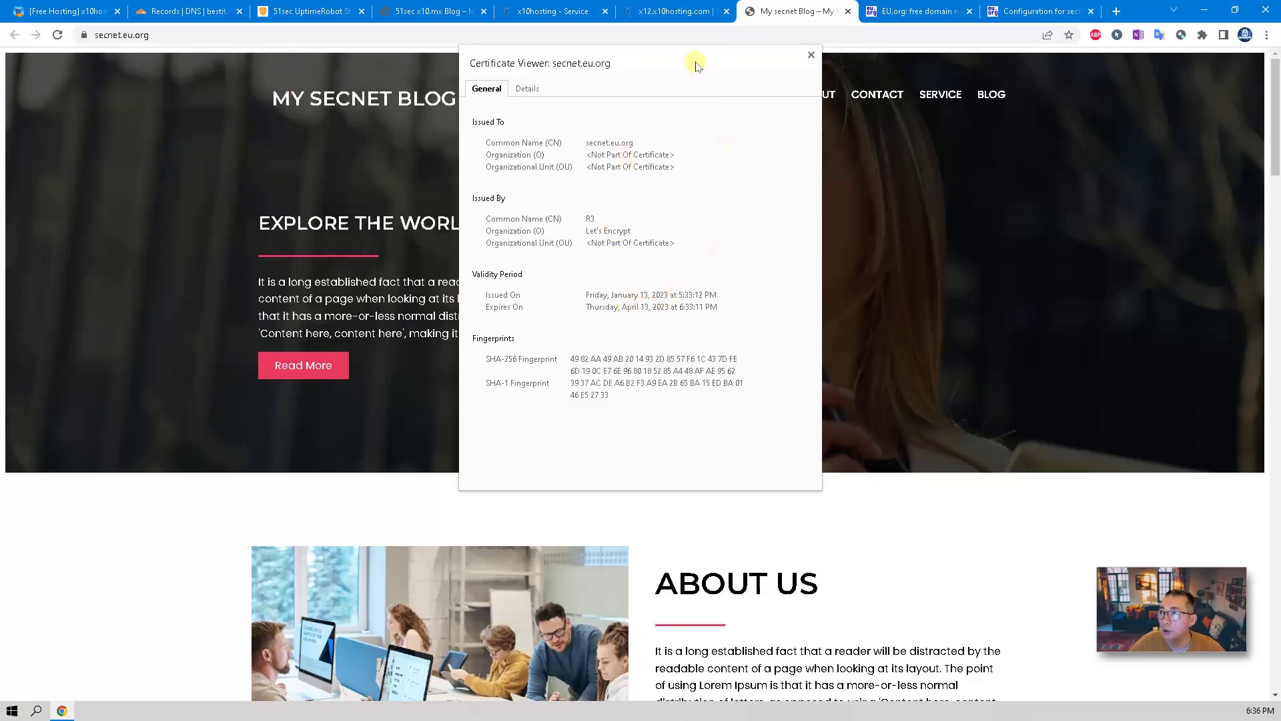
# Step: Review the DNS management records of secnet.eu.org in DirectAdmin and return to the blog's certificate and connection information
pyautogui.click(667, 12)
pyautogui.scroll(5, 406, 177)
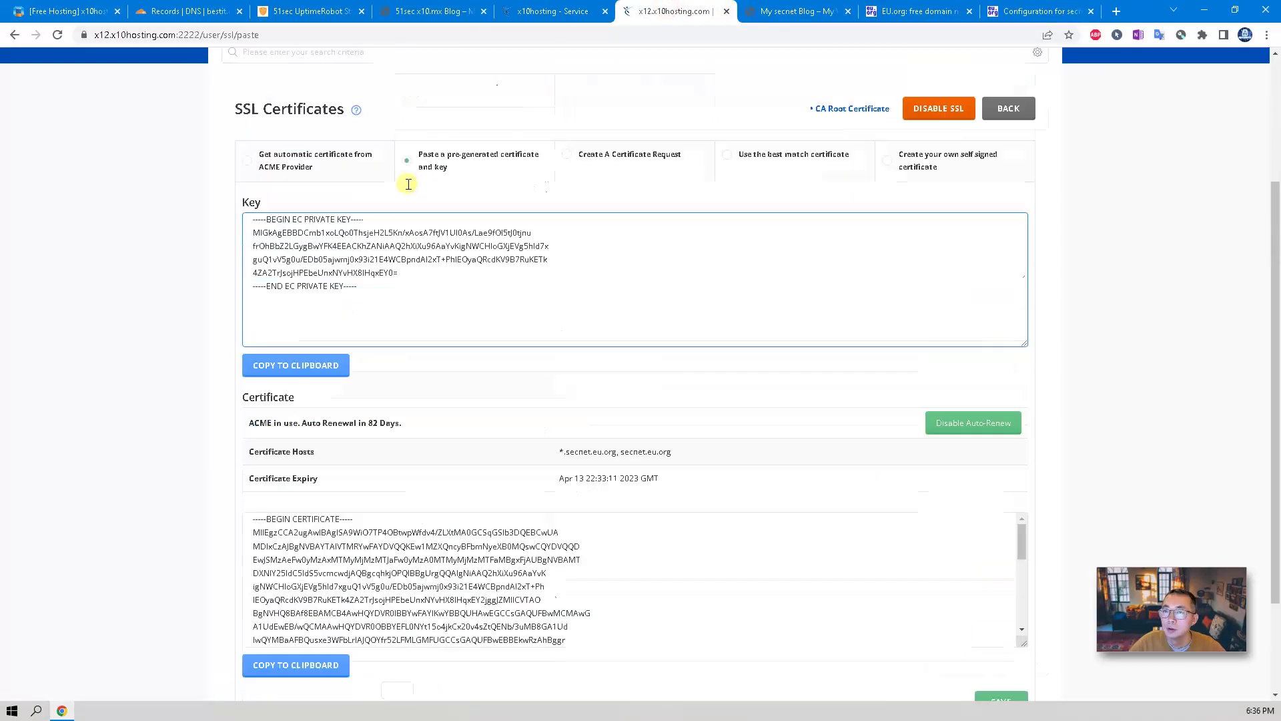
pyautogui.click(1024, 171)
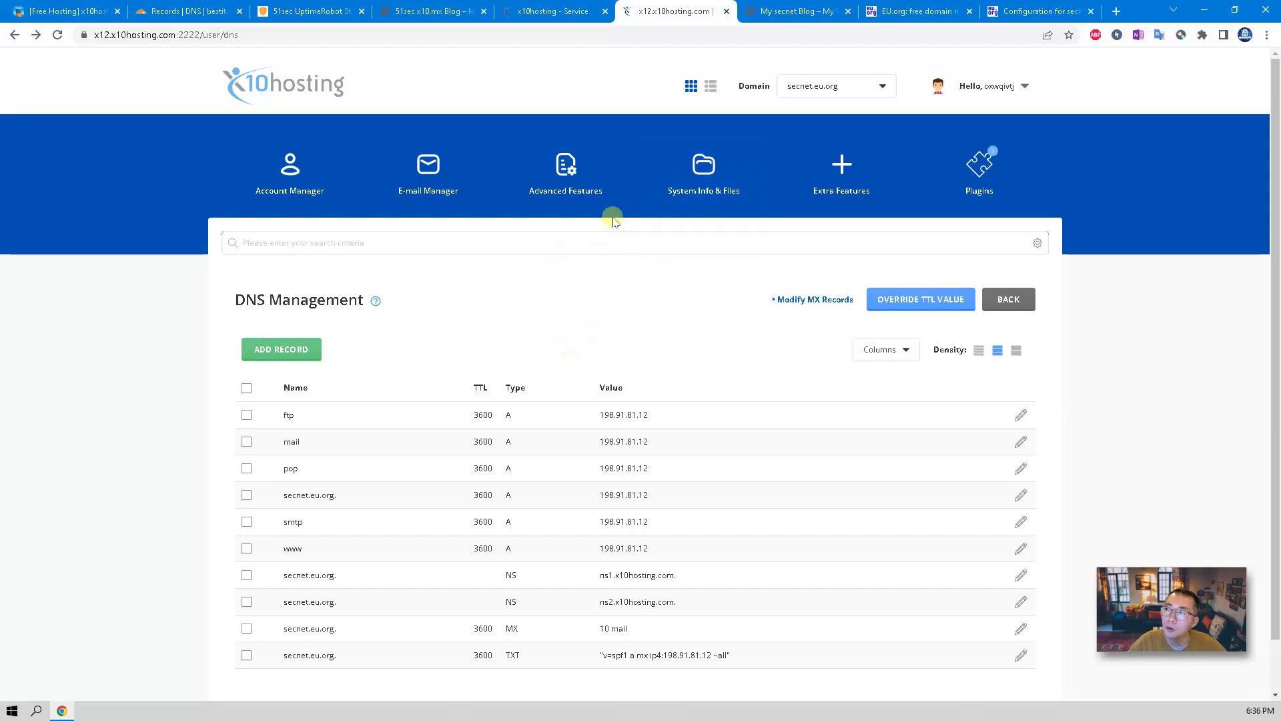
pyautogui.click(777, 13)
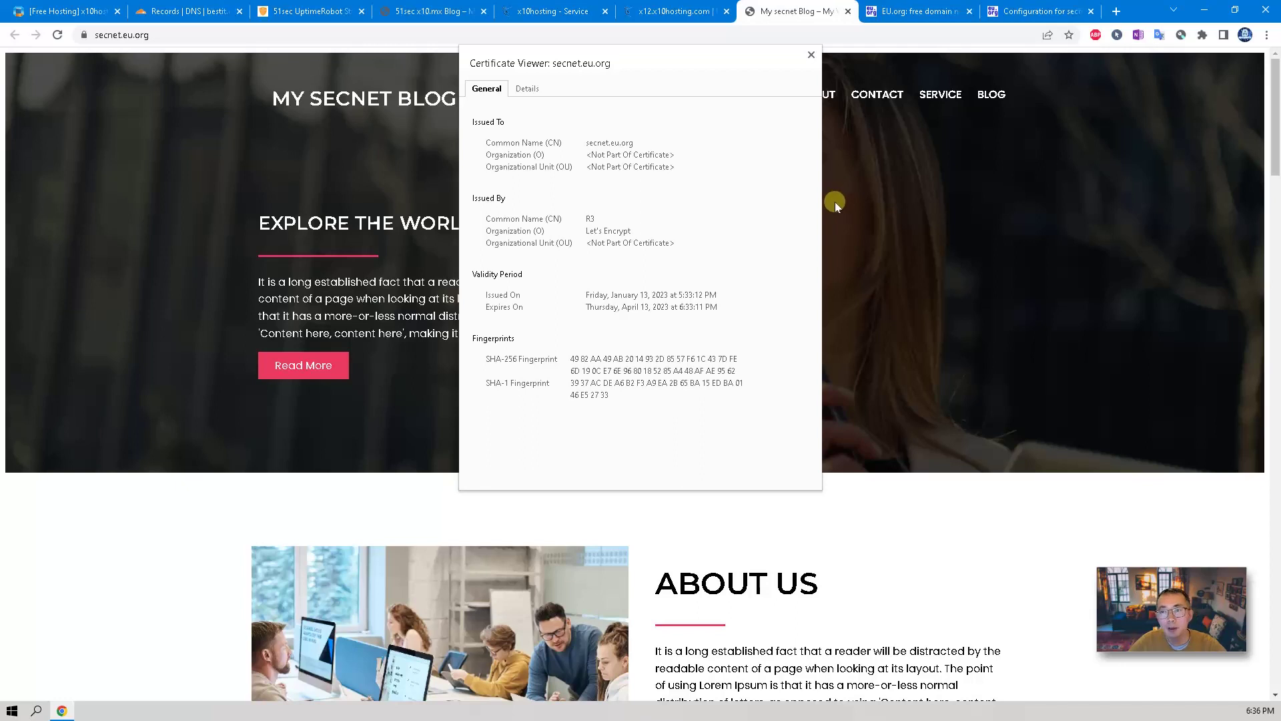
pyautogui.click(84, 35)
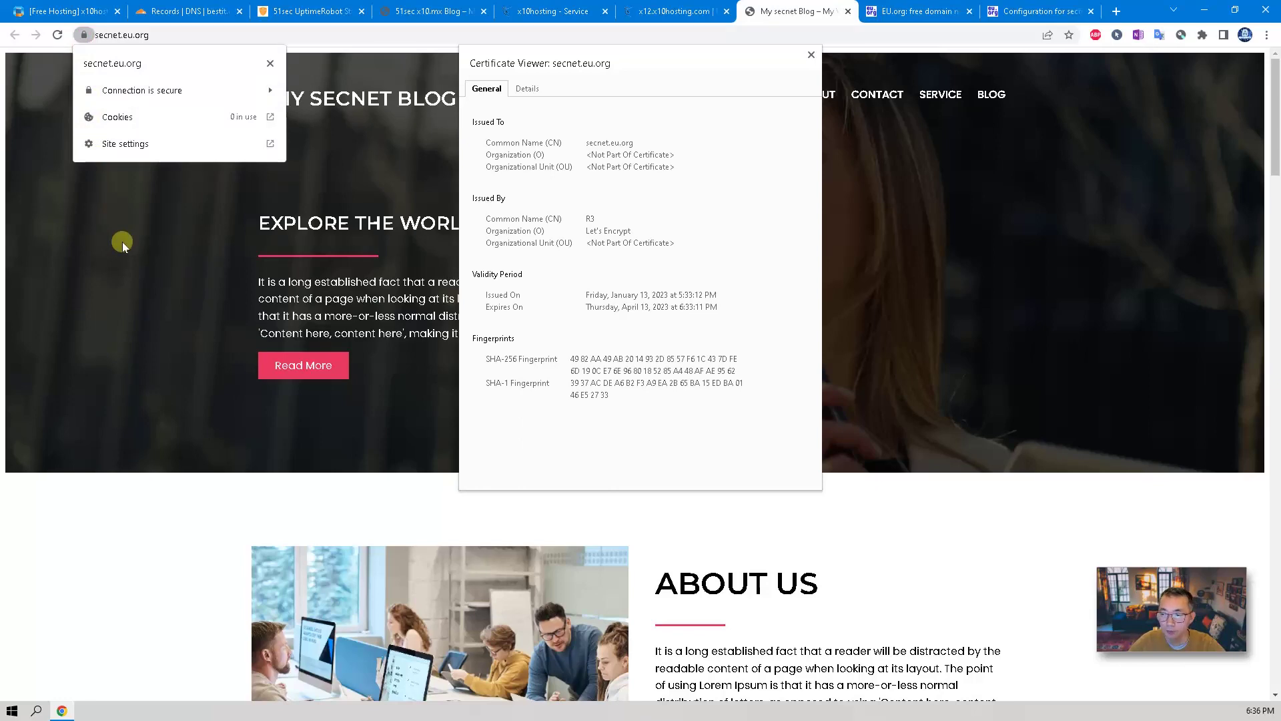
# Step: Return to the x10hosting blog article and examine its diagram of EU.org, Cloudflare and x10hosting
pyautogui.click(80, 9)
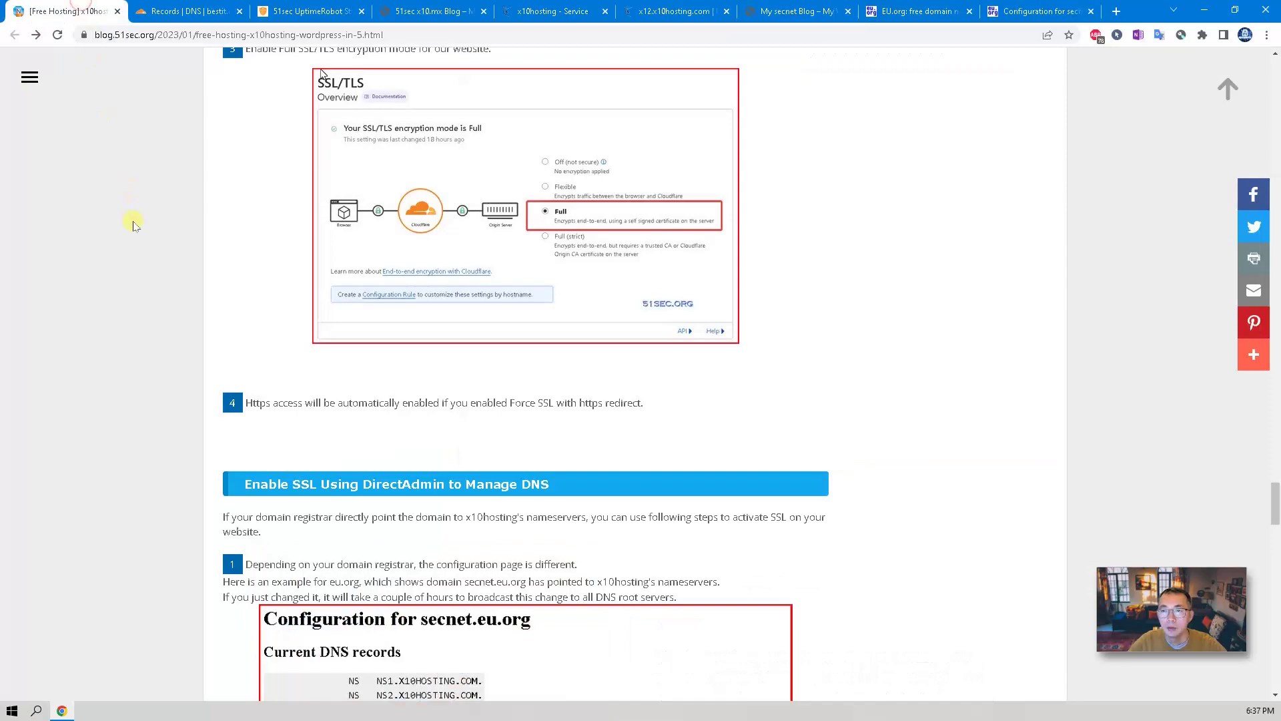
pyautogui.scroll(8, 140, 230)
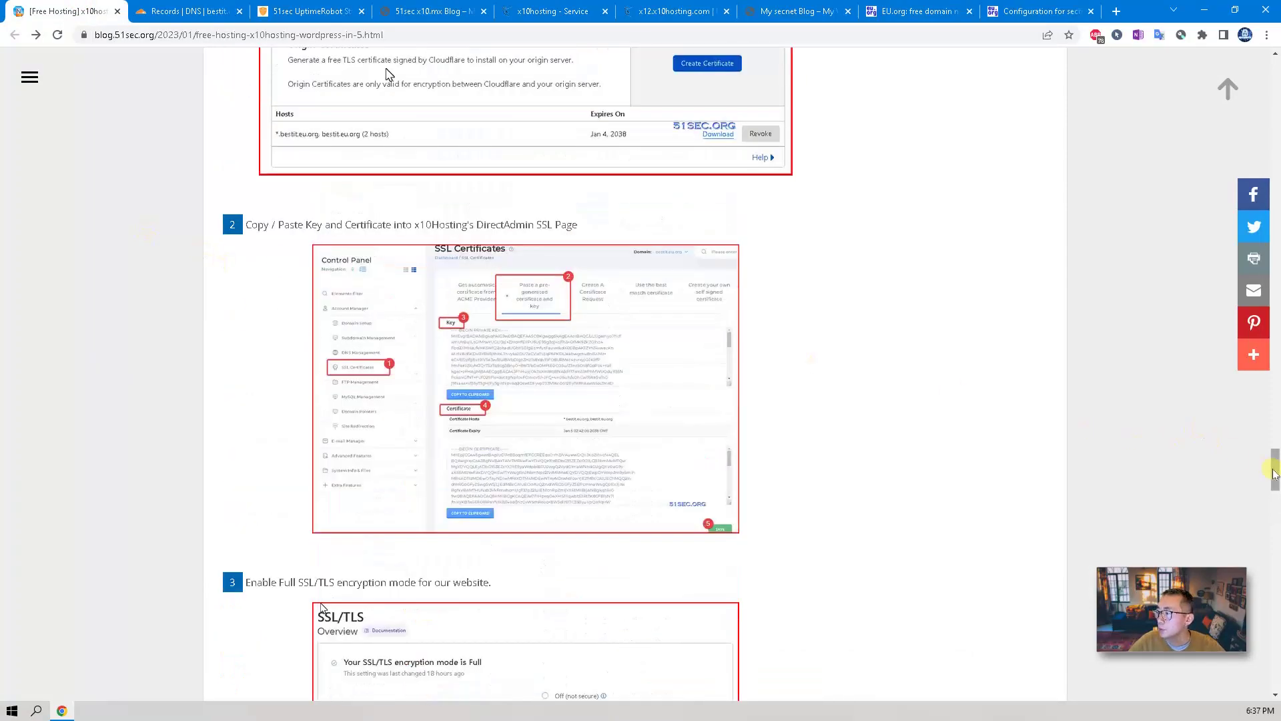
pyautogui.moveTo(1273, 472); pyautogui.dragTo(1275, 141)
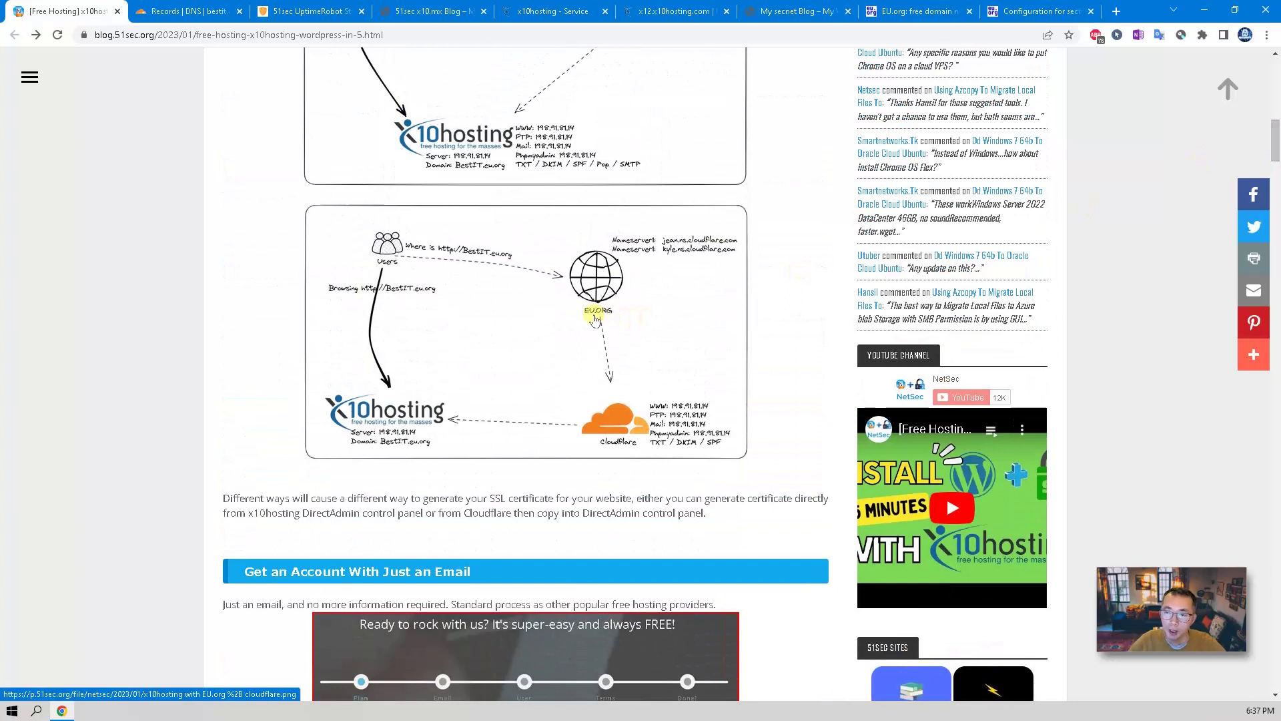
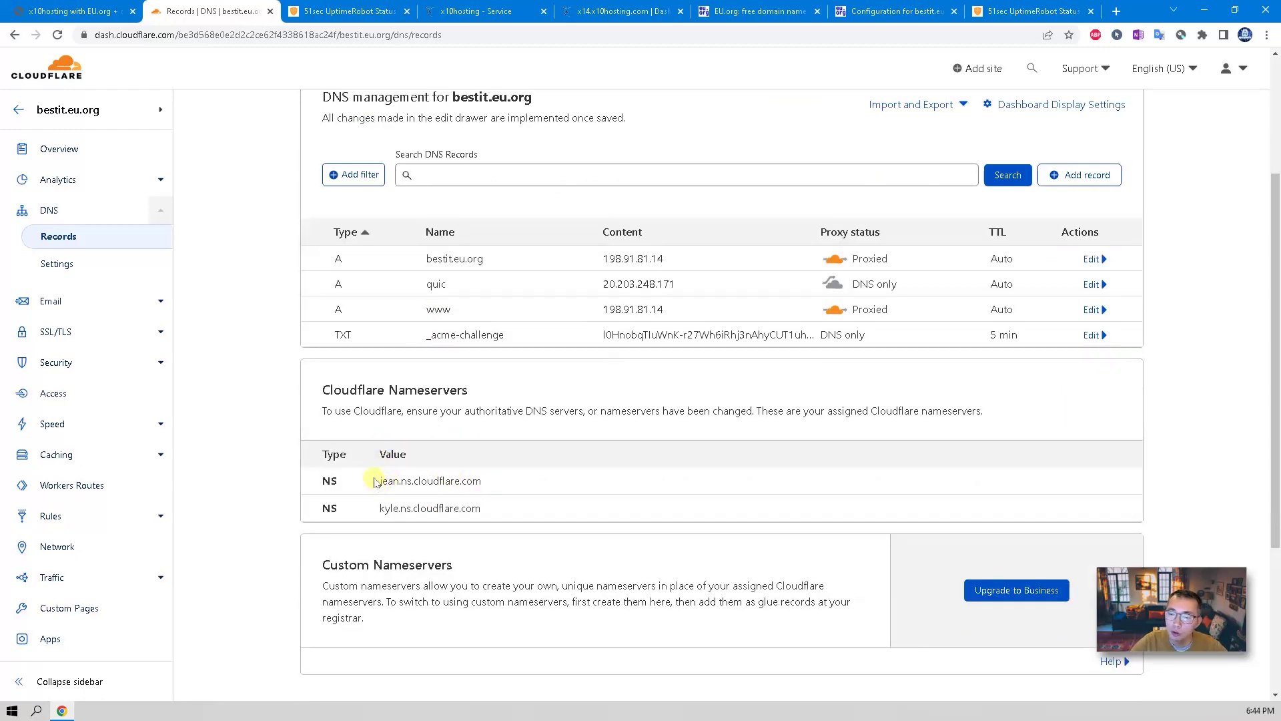
# Step: Compare the Cloudflare nameservers assigned to bestit.eu.org with the name servers configured for the domain at EU.org
pyautogui.moveTo(375, 481); pyautogui.dragTo(328, 476)
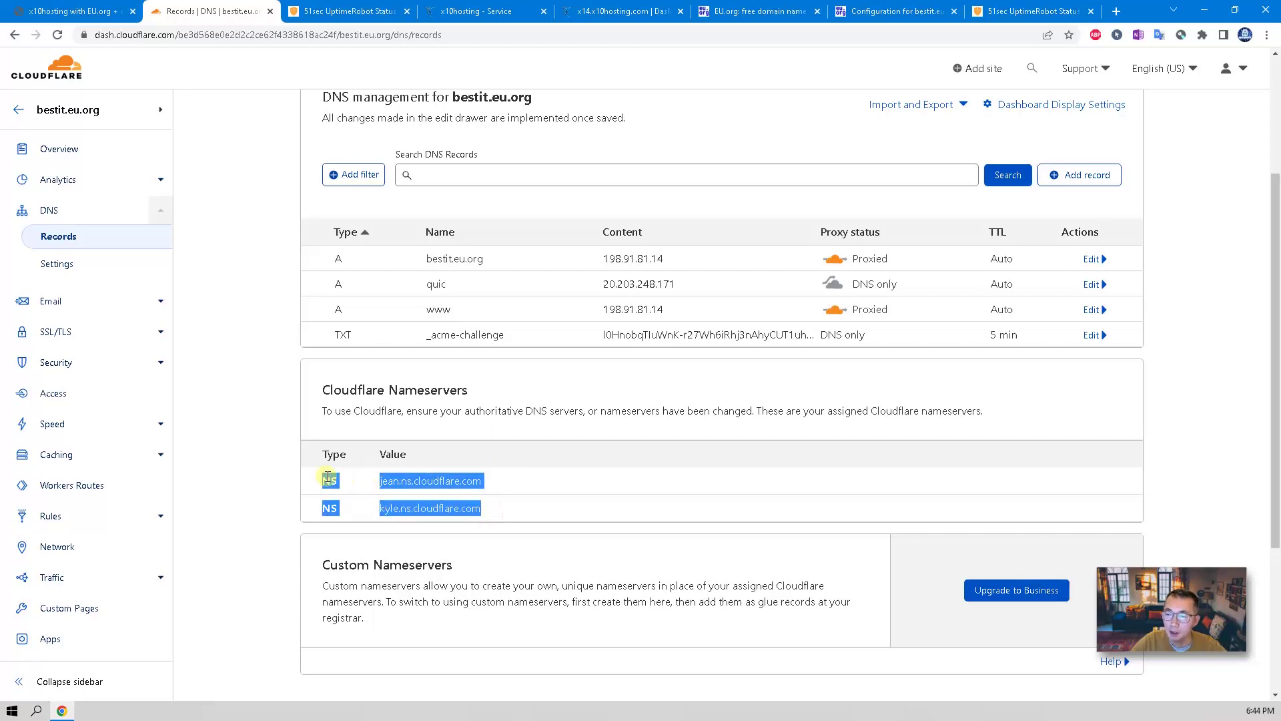
pyautogui.click(895, 9)
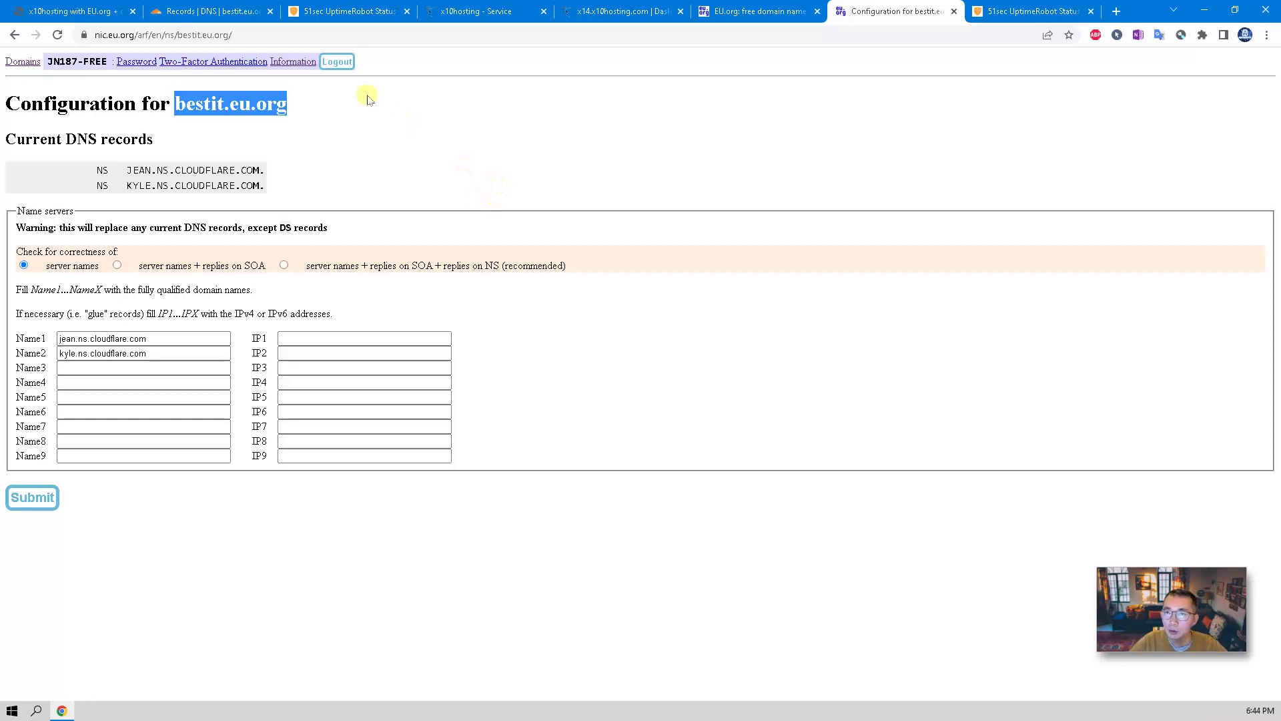
pyautogui.click(247, 12)
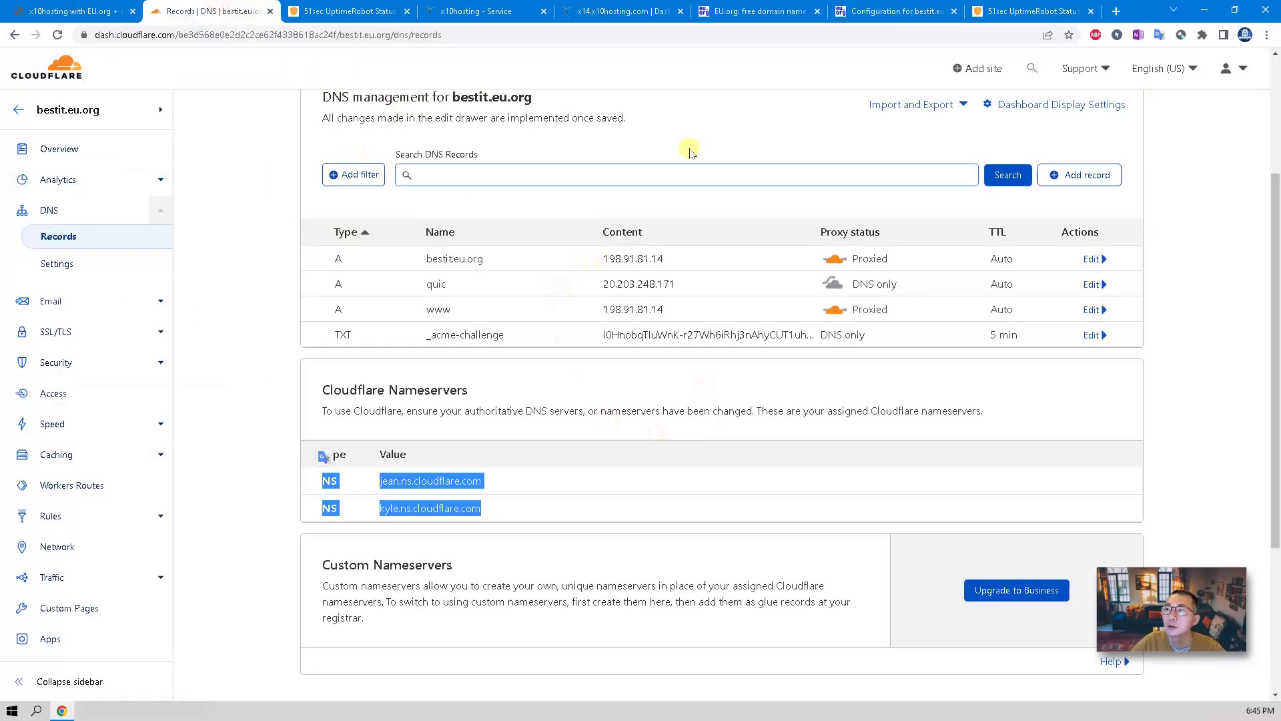
# Step: Review the domains of the x10hosting service and the apps offered by the Softaculous Apps Installer in its control panel
pyautogui.click(484, 5)
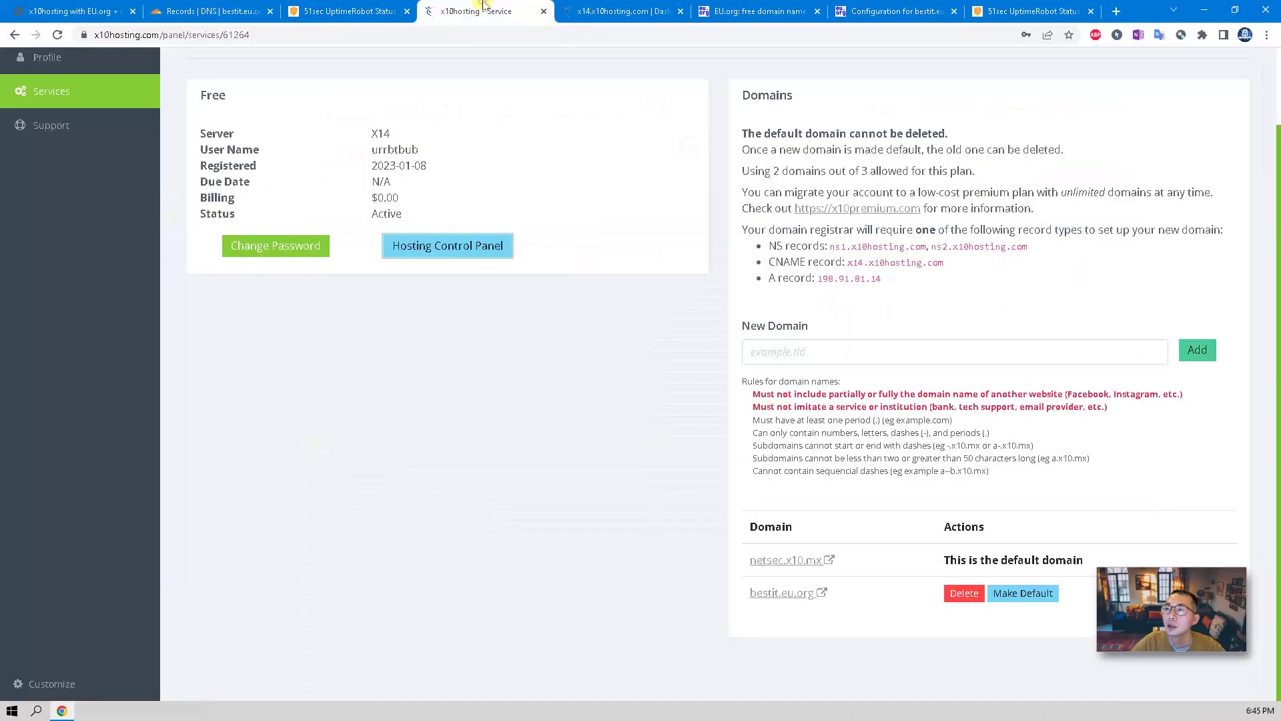
pyautogui.click(595, 6)
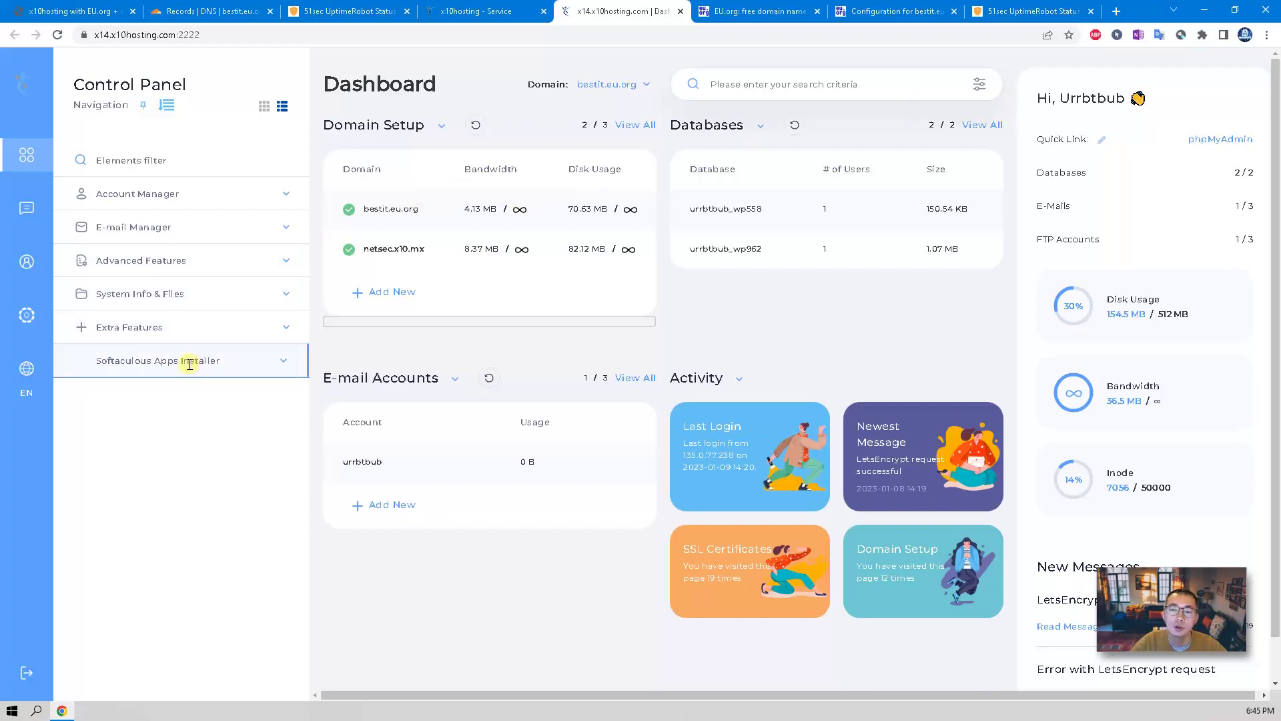
pyautogui.click(279, 359)
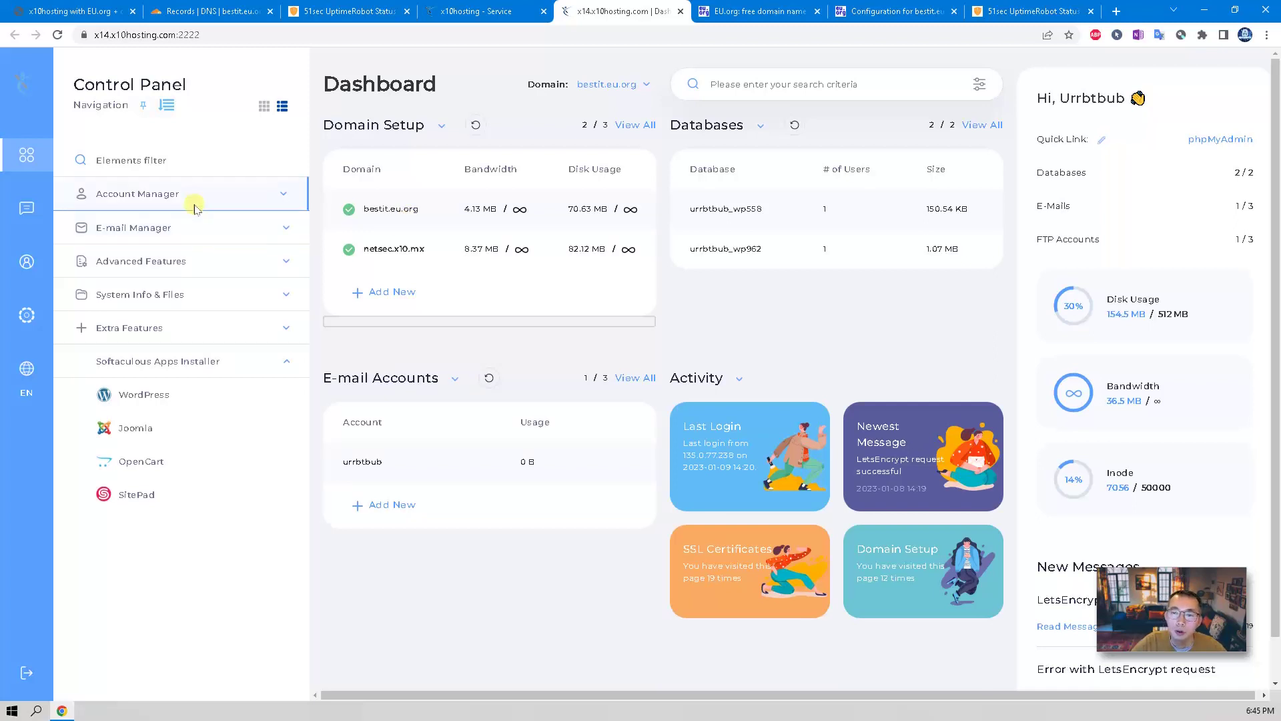
# Step: Open the SSL certificates of bestit.eu.org in DirectAdmin and examine the pasted pre-generated key and certificate
pyautogui.click(201, 160)
pyautogui.click(200, 194)
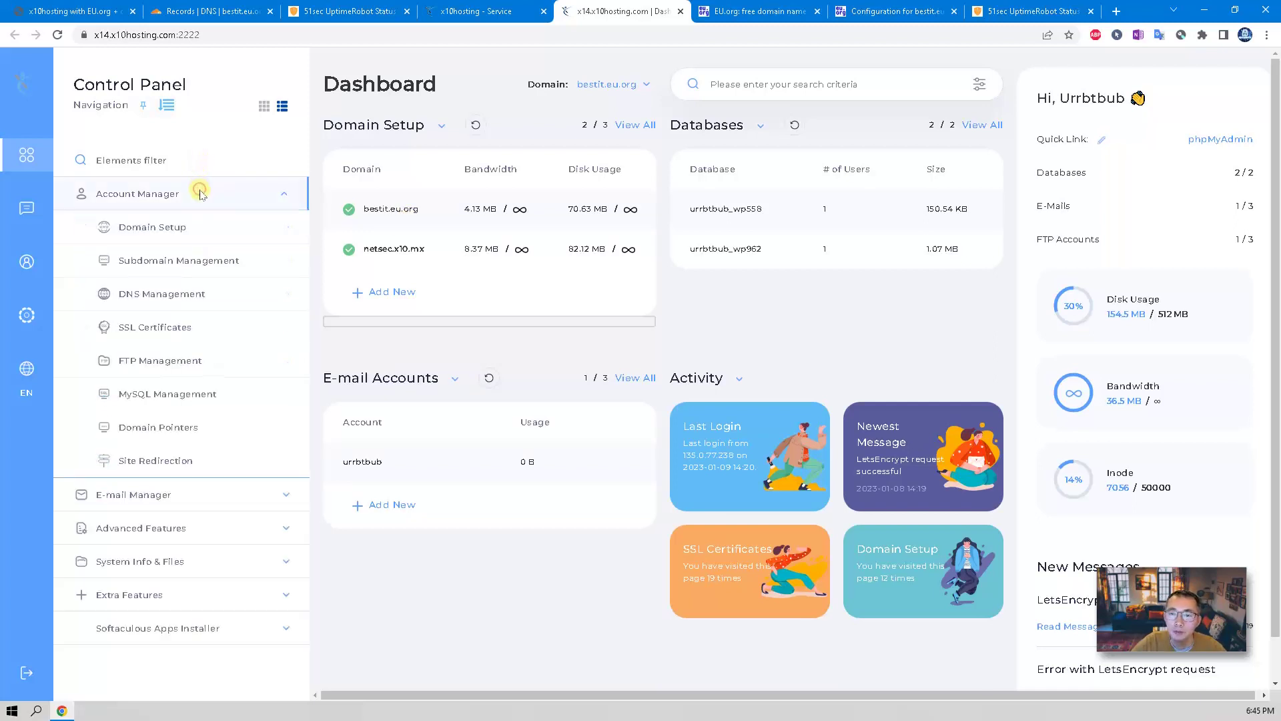
pyautogui.click(181, 325)
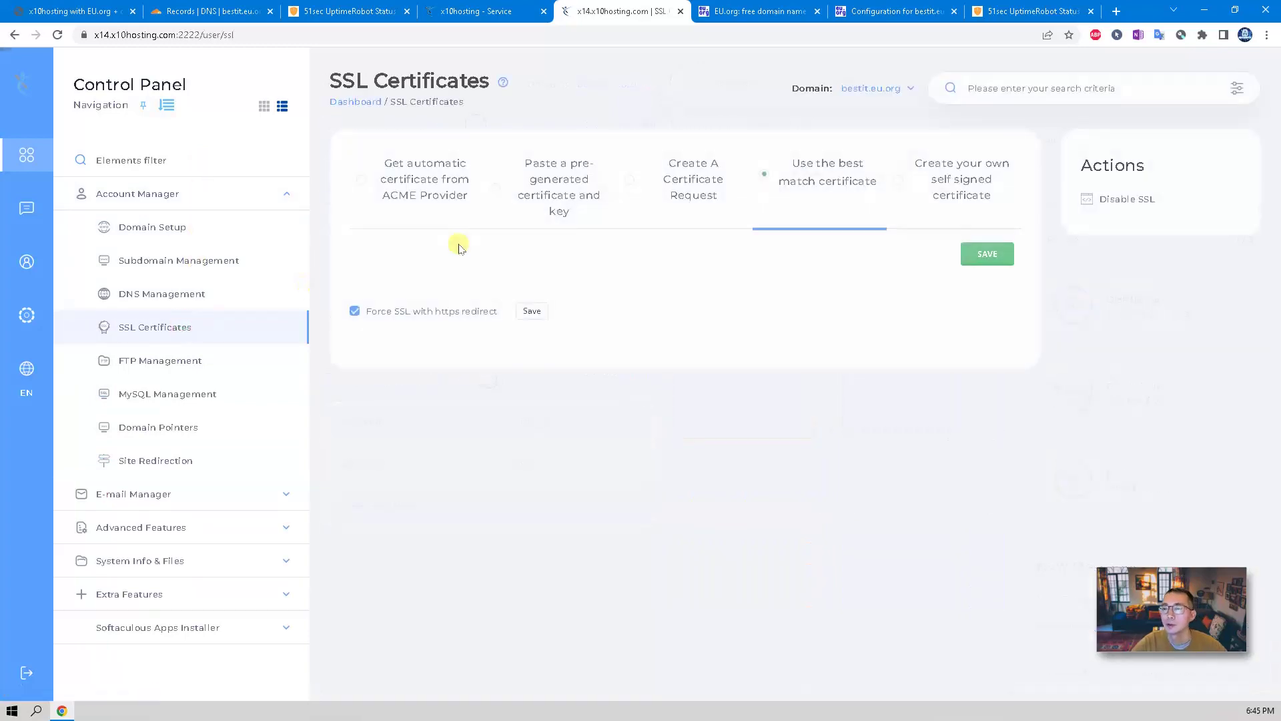
pyautogui.click(497, 191)
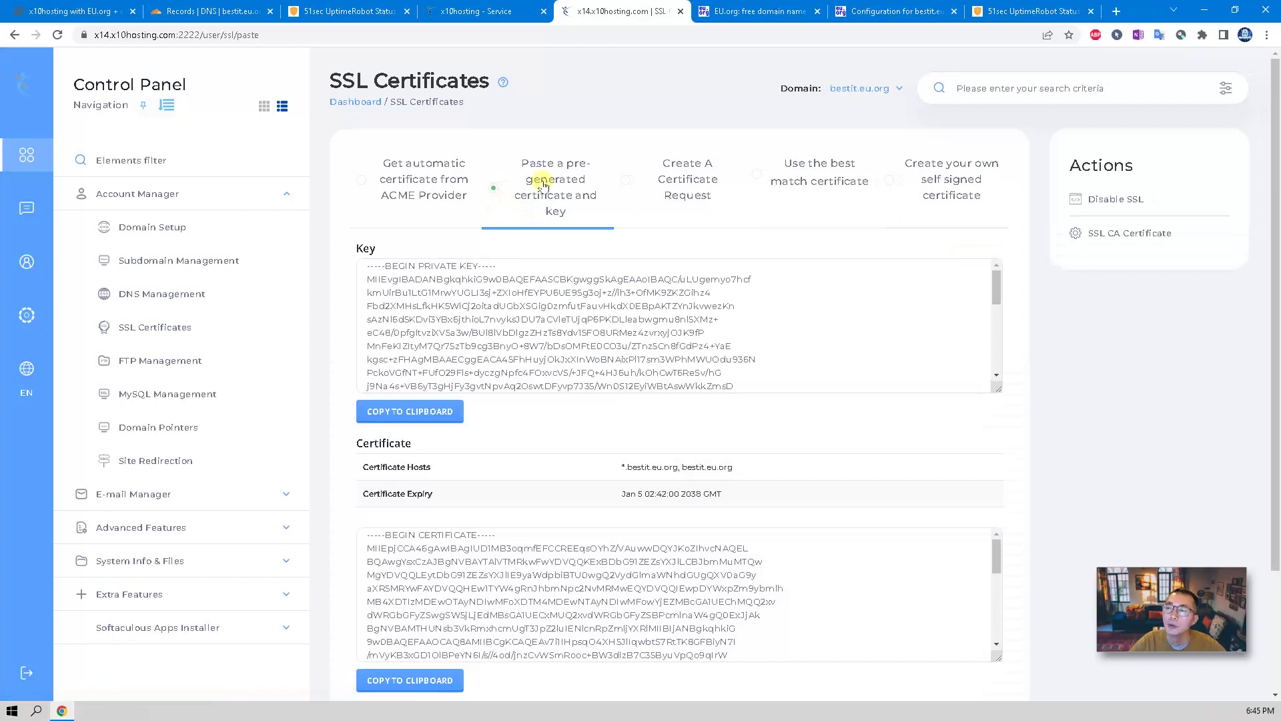
pyautogui.click(513, 278)
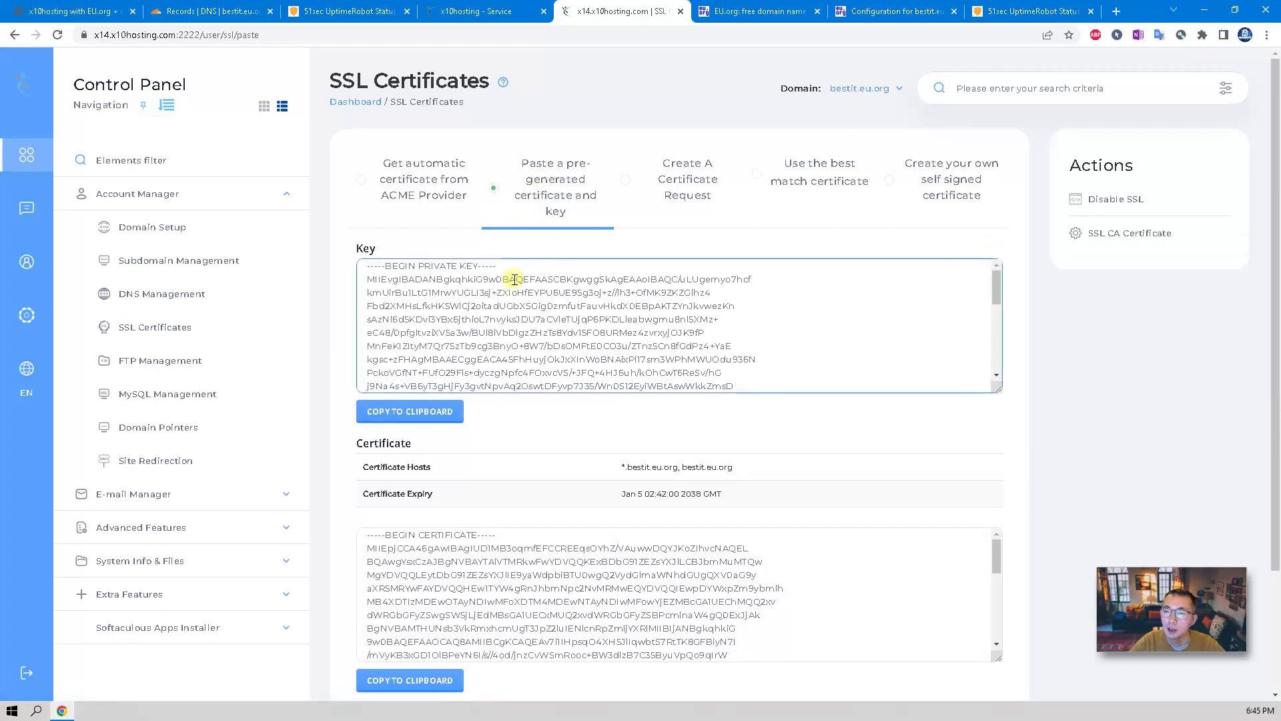
pyautogui.click(529, 599)
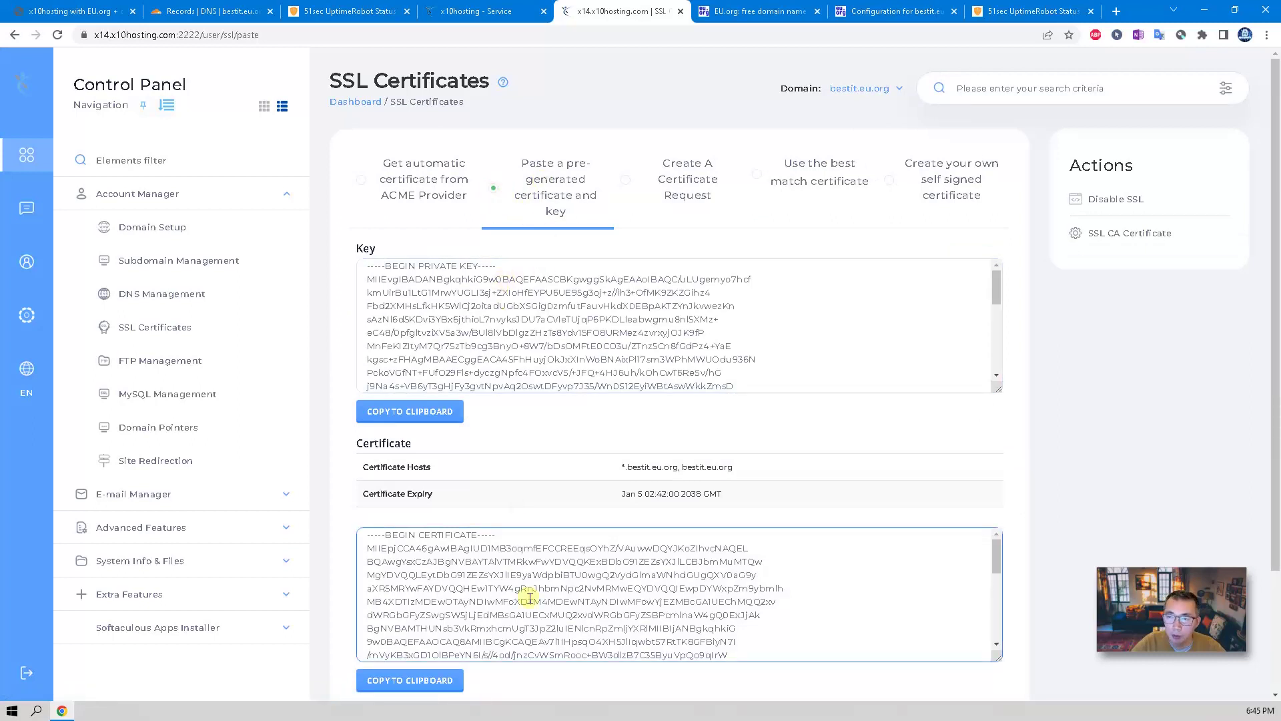
pyautogui.click(575, 358)
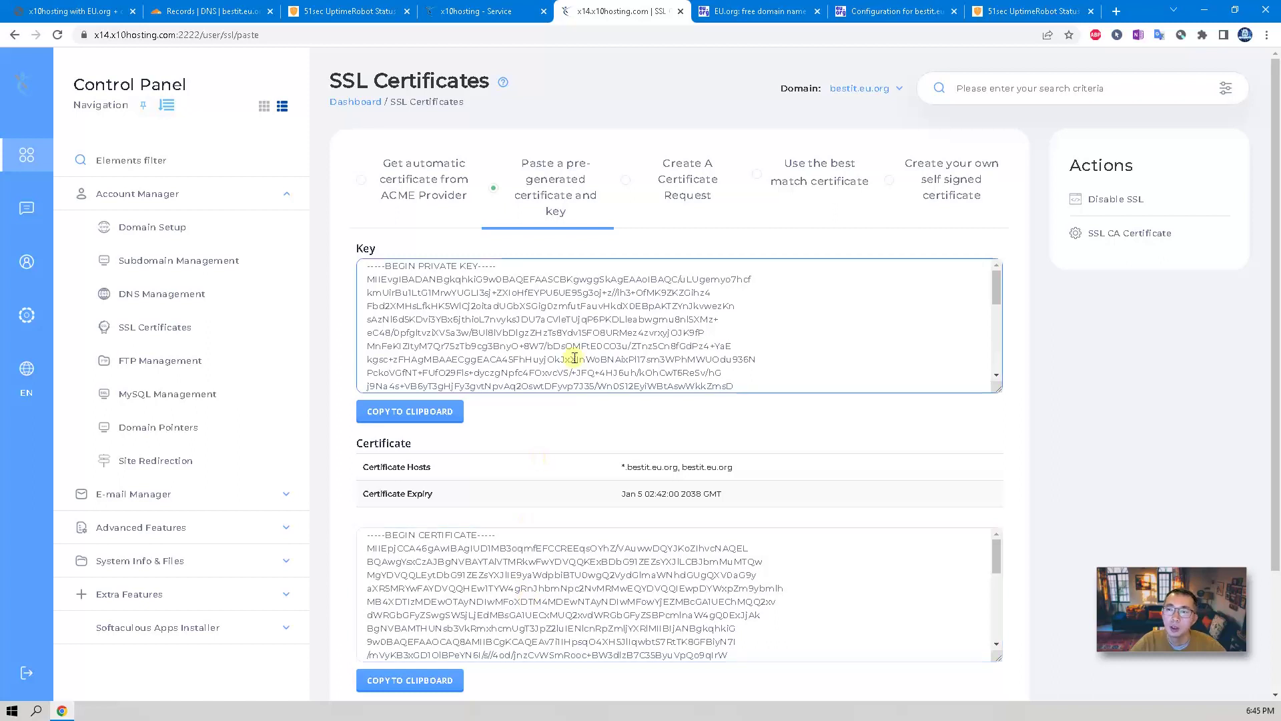
pyautogui.click(443, 243)
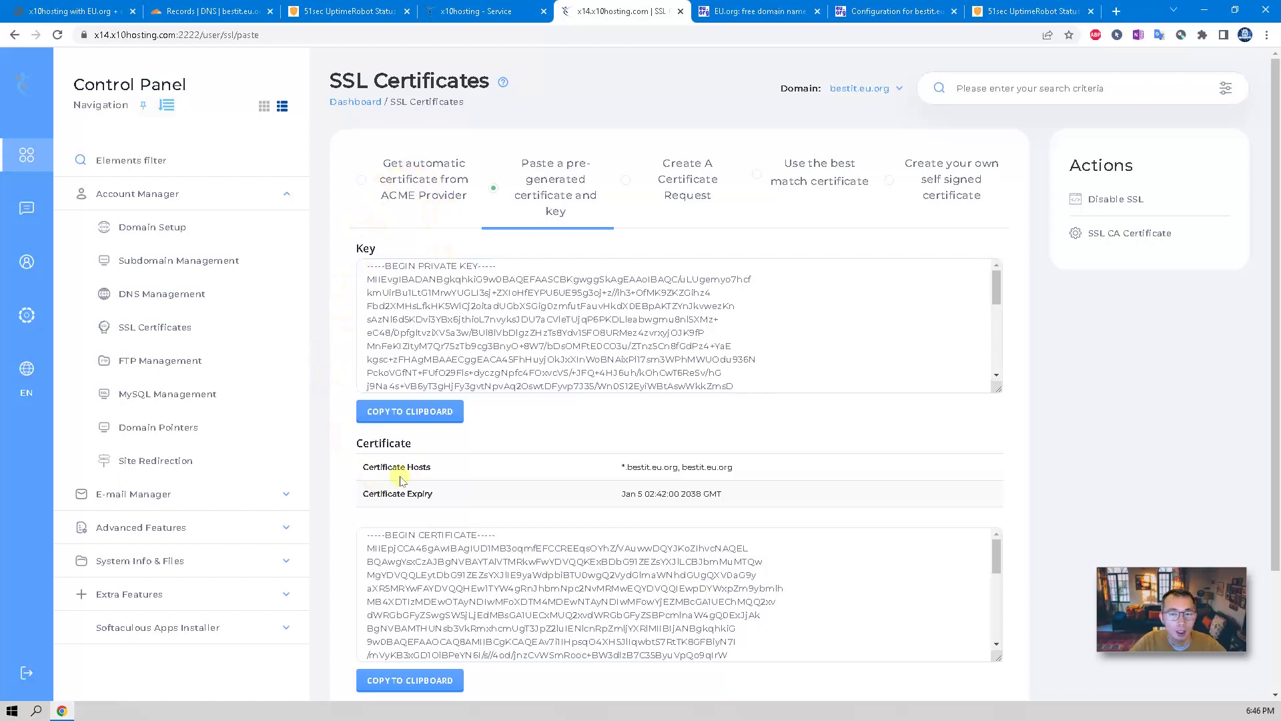
pyautogui.click(409, 333)
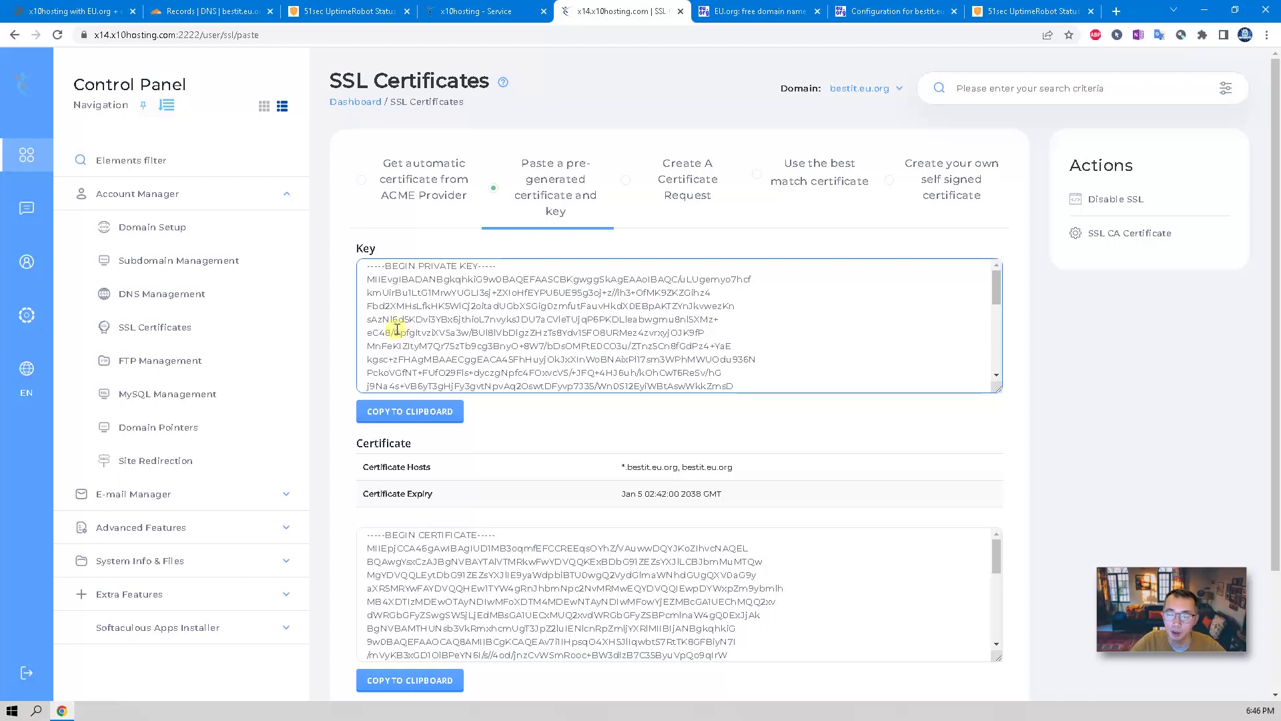
pyautogui.click(374, 246)
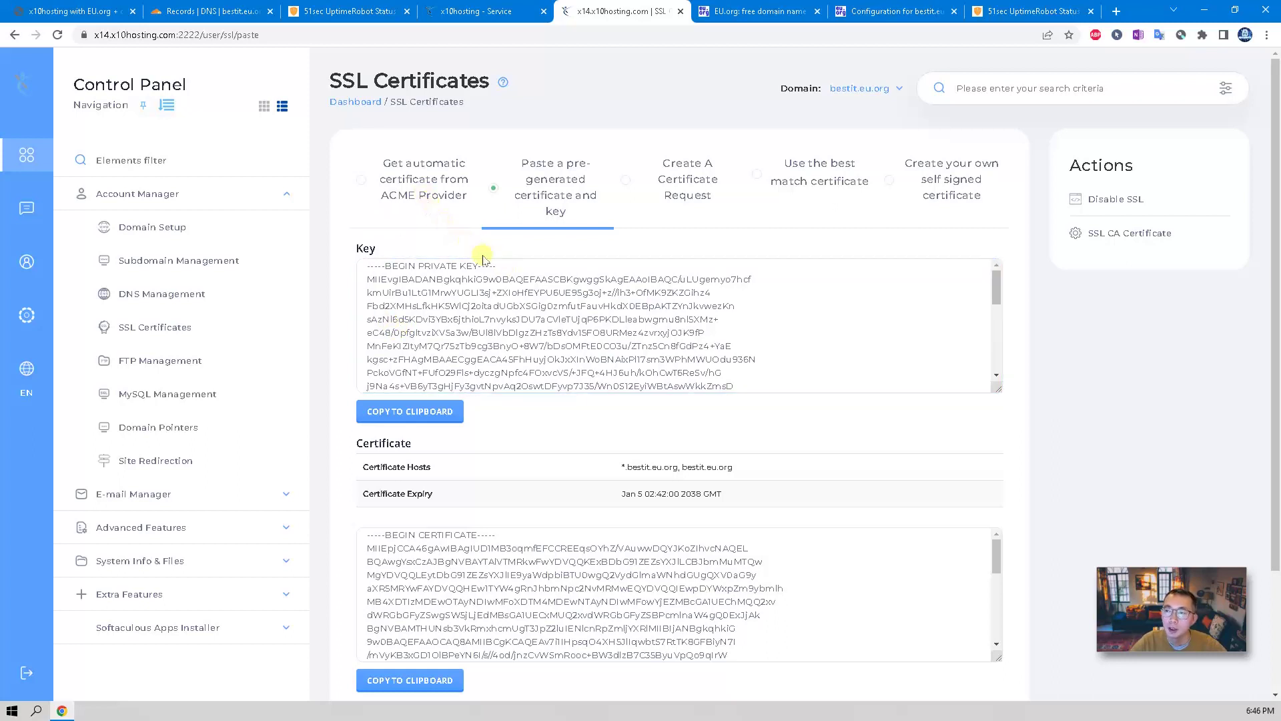
pyautogui.click(503, 298)
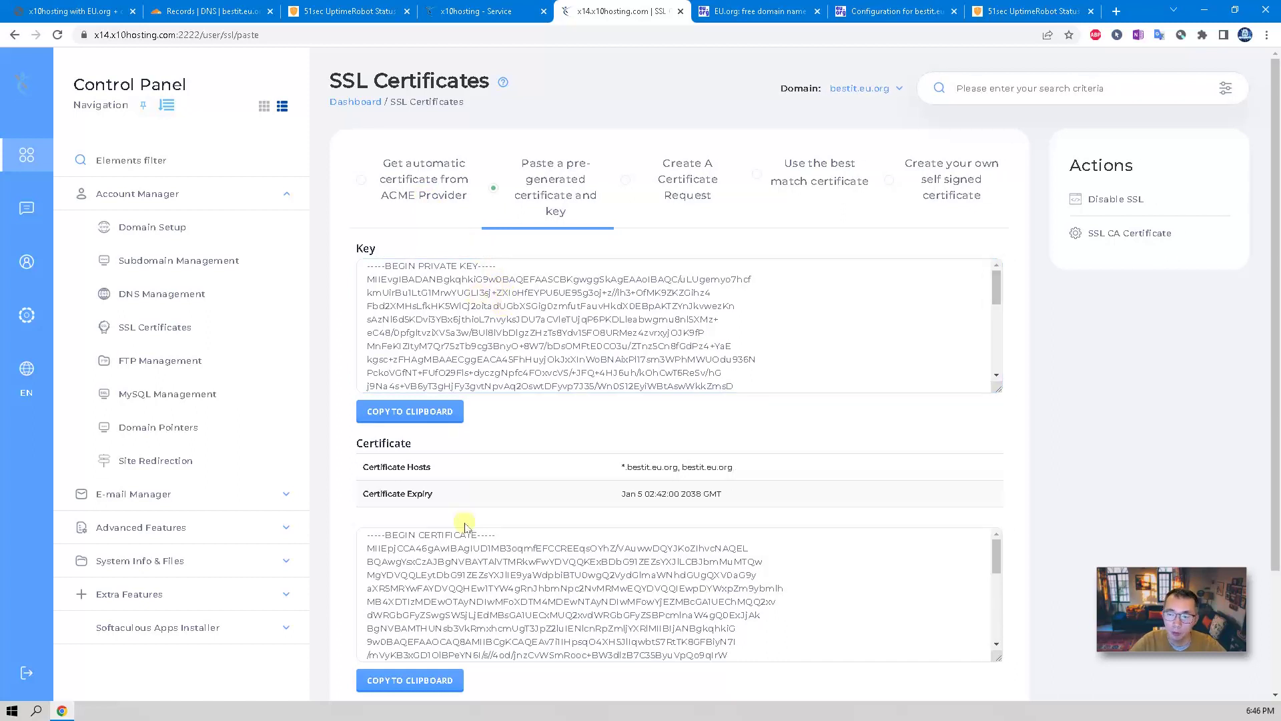
# Step: Open the existing Cloudflare origin certificate for bestit.eu.org to view its PEM text
pyautogui.click(230, 10)
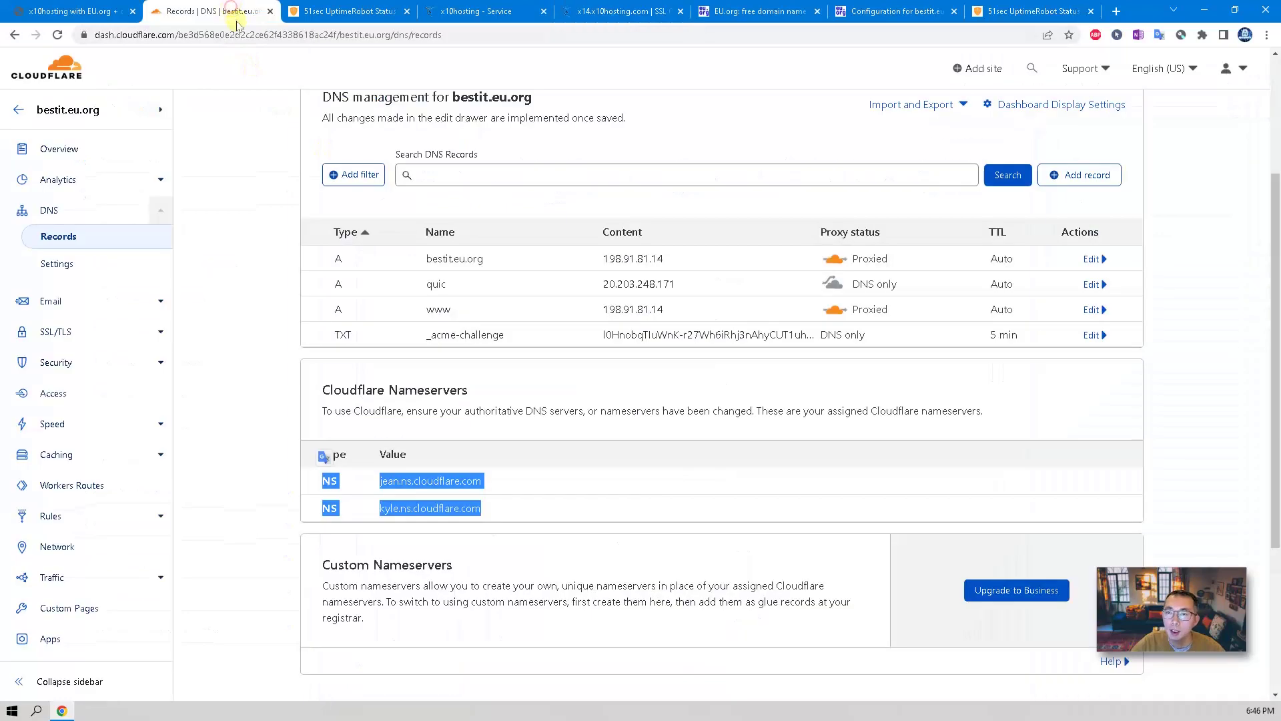
pyautogui.click(152, 329)
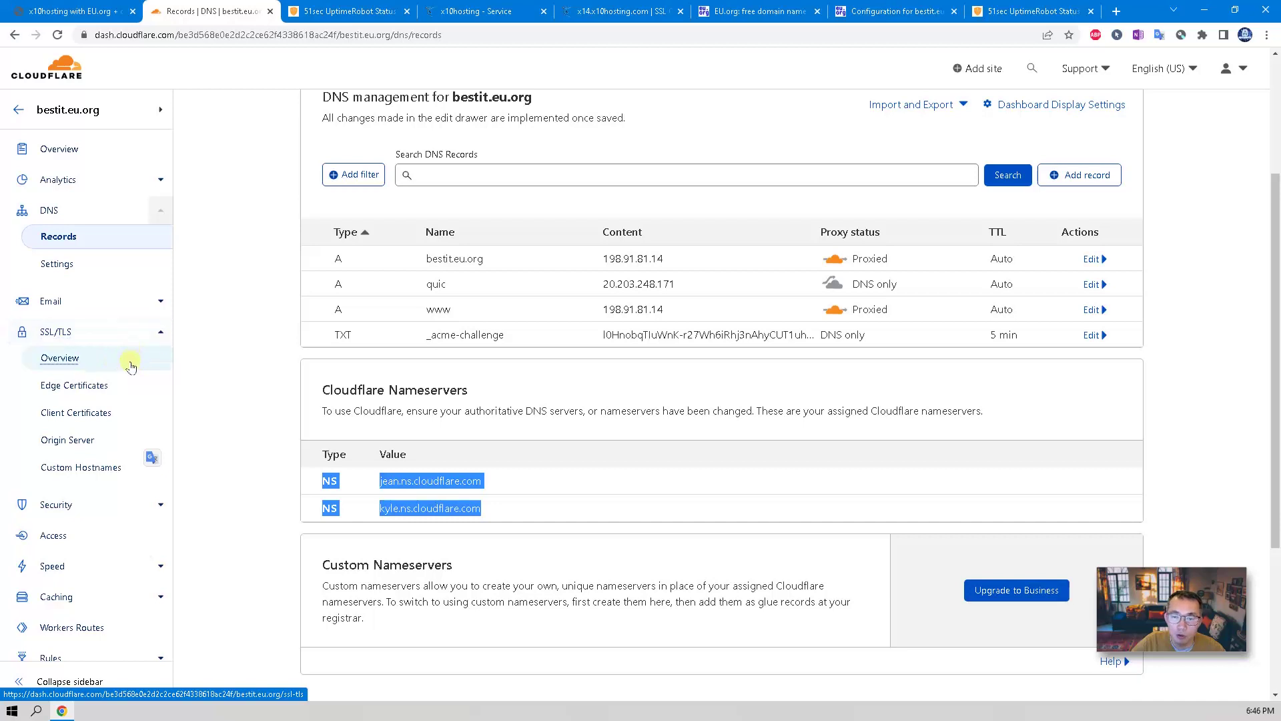
pyautogui.click(107, 441)
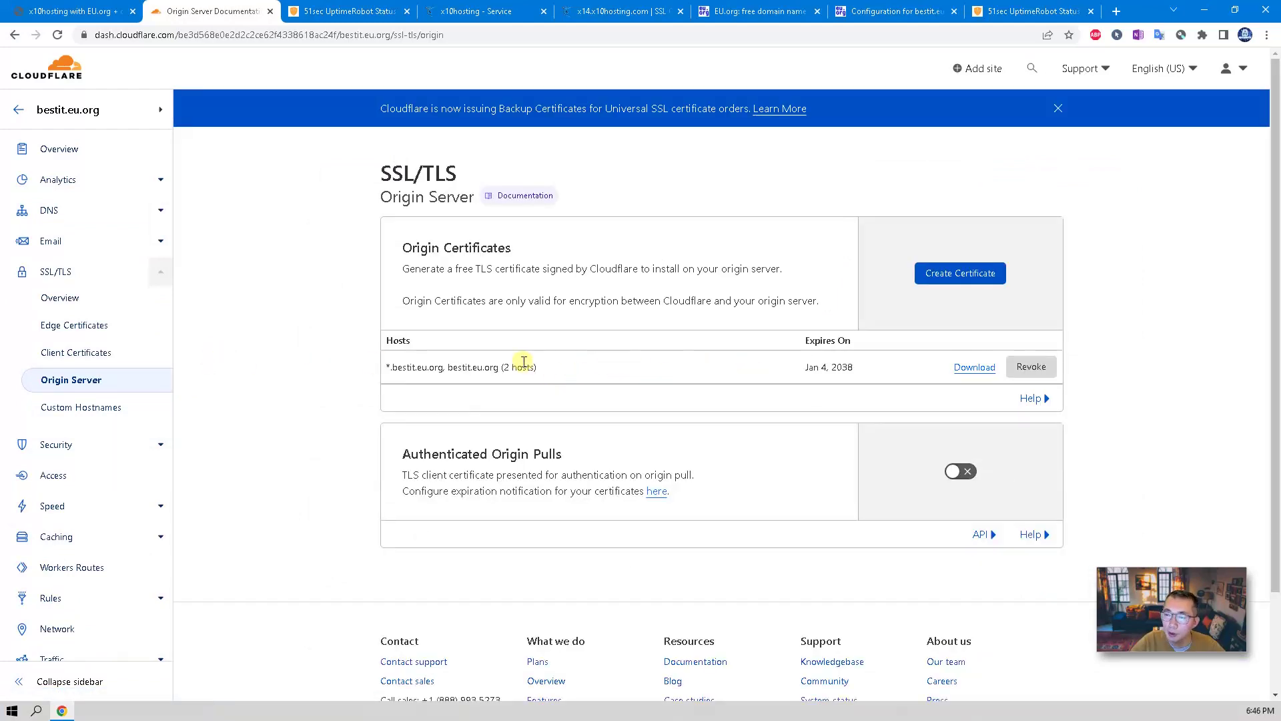
pyautogui.click(974, 367)
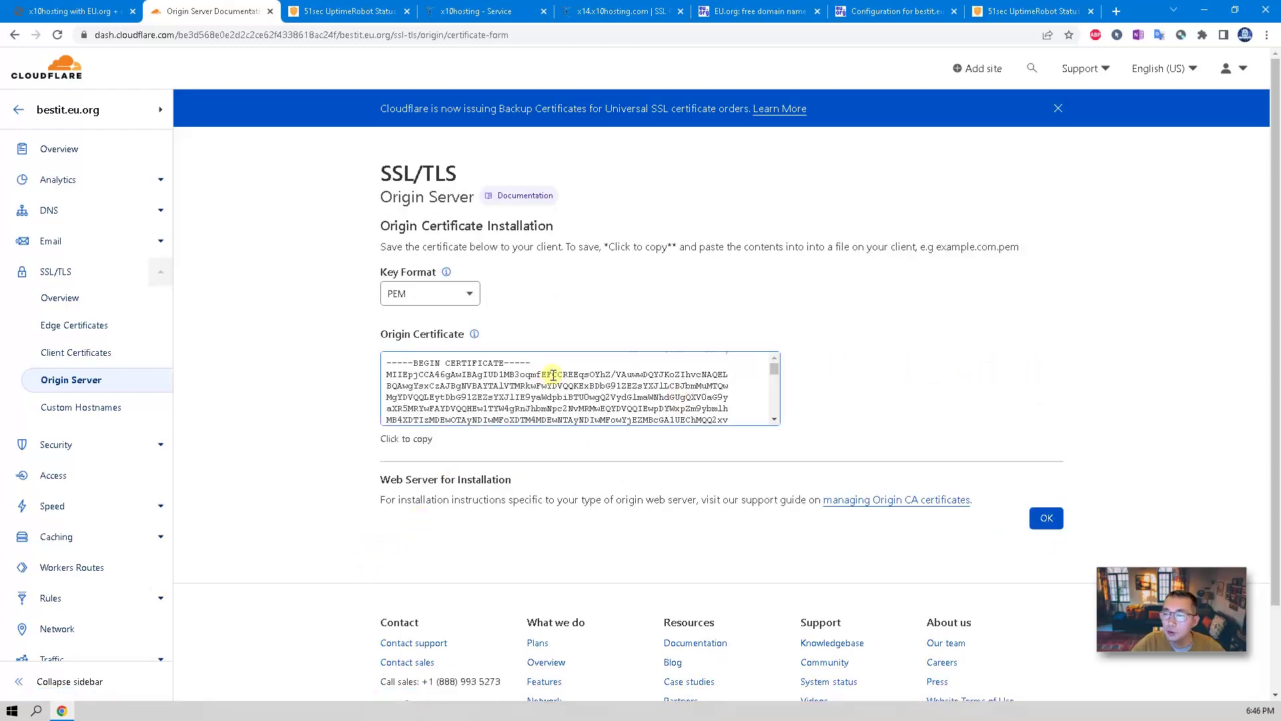
# Step: Examine the full PEM text of the bestit.eu.org origin certificate from its beginning to its end
pyautogui.scroll(-5, 553, 375)
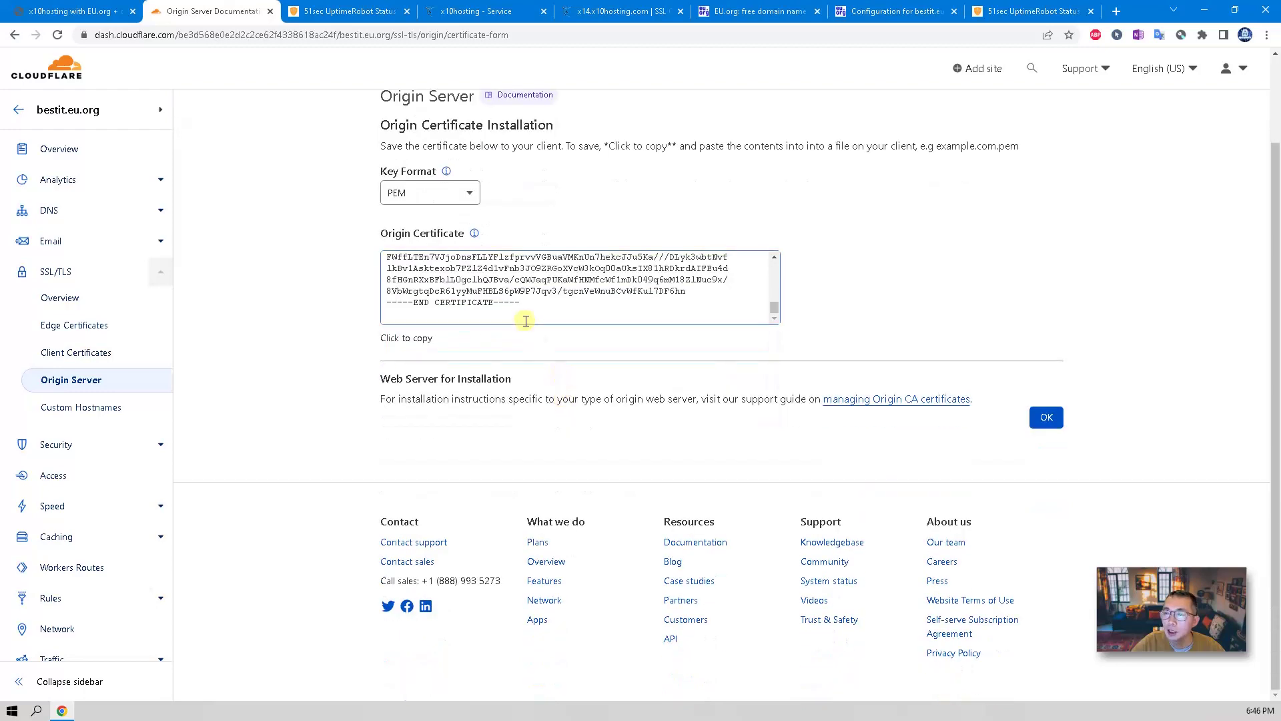
pyautogui.scroll(10, 526, 321)
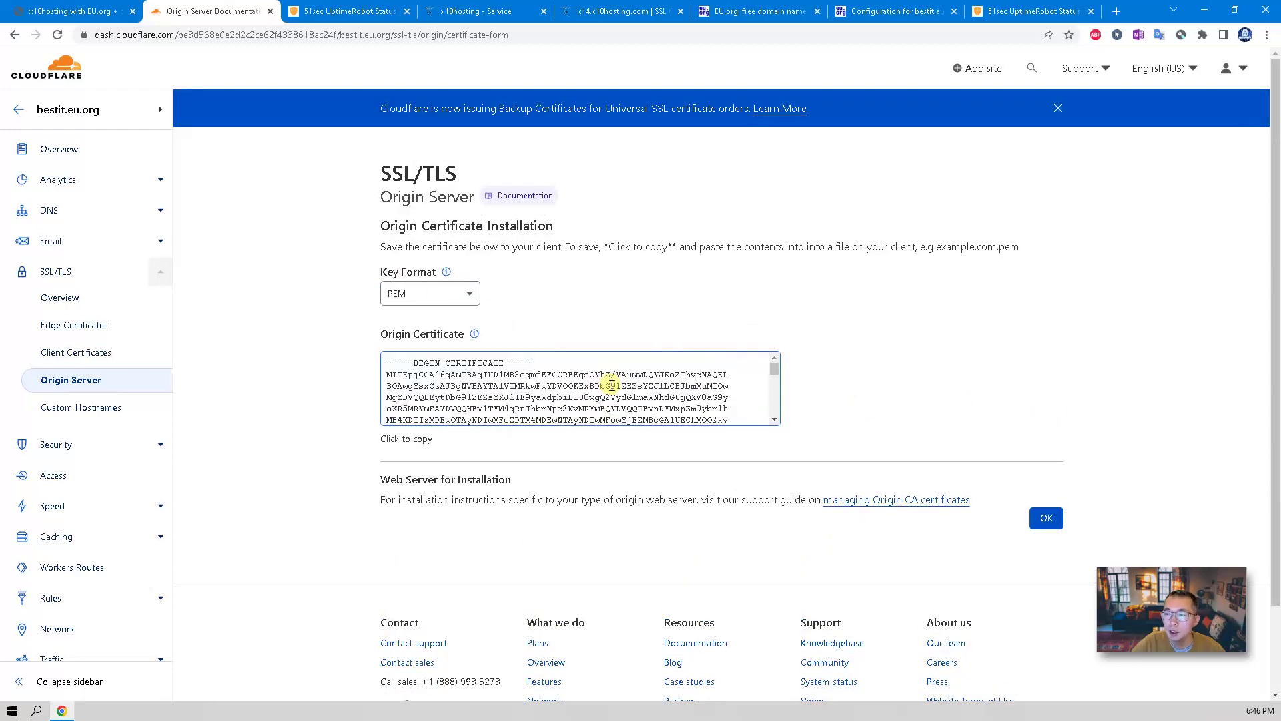
pyautogui.scroll(-6, 612, 385)
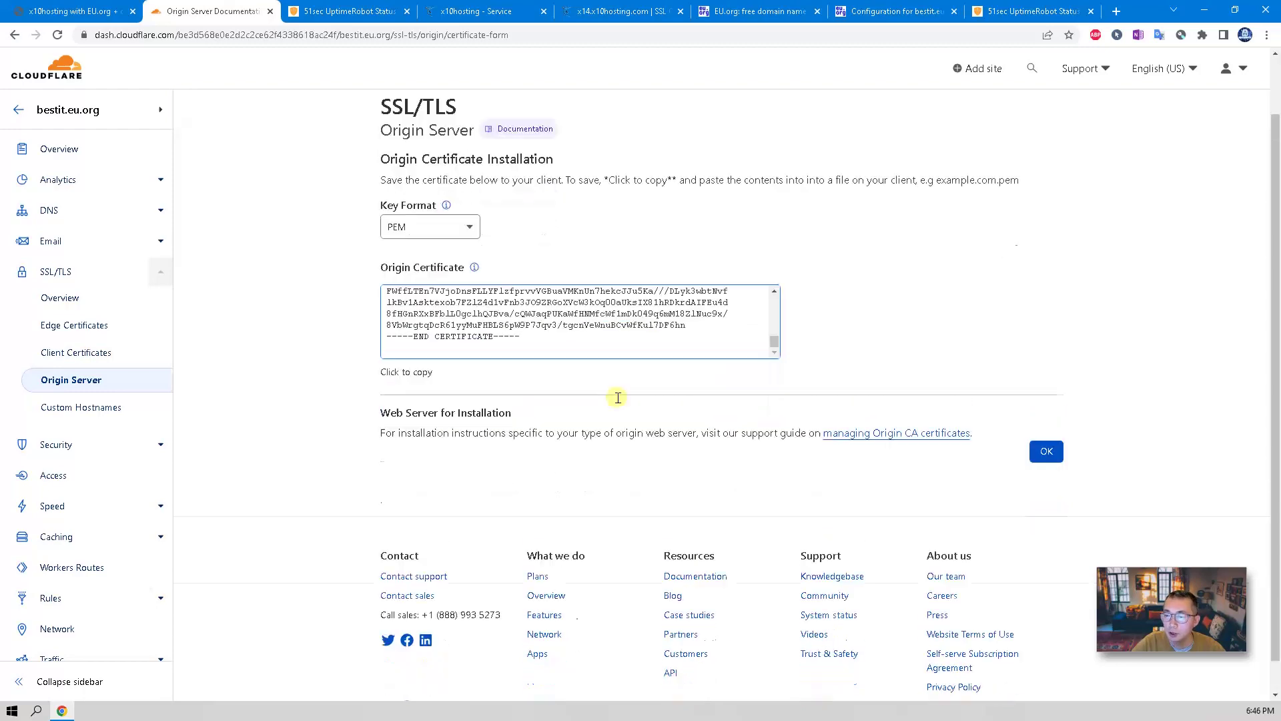
pyautogui.scroll(10, 580, 313)
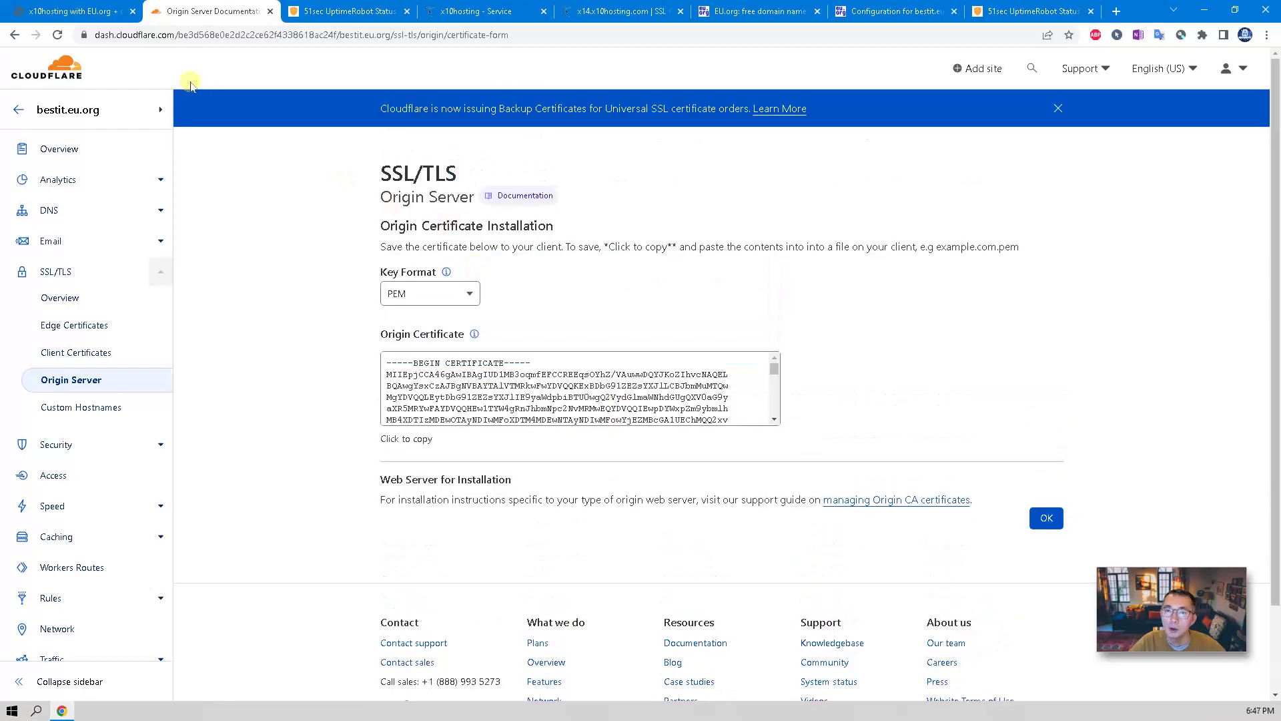
# Step: Return to the list of origin certificates for bestit.eu.org and check the certificate's expiry date
pyautogui.click(15, 34)
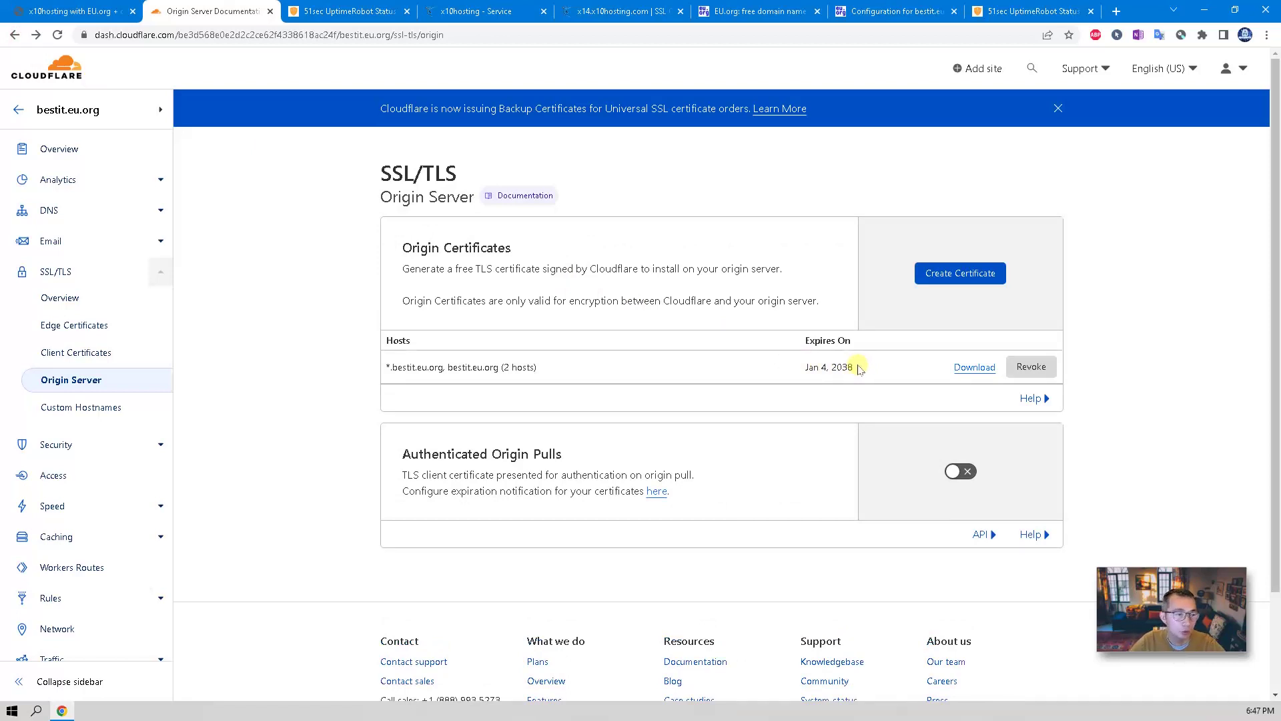
pyautogui.moveTo(859, 369); pyautogui.dragTo(802, 367)
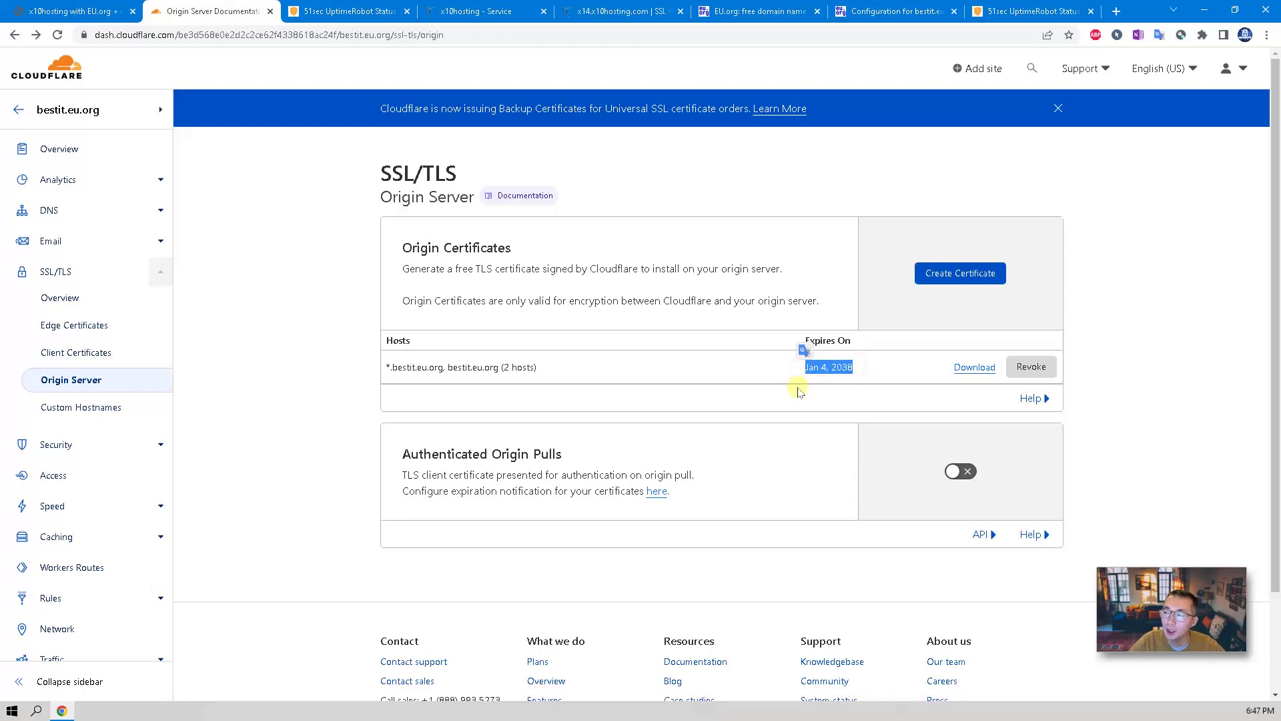
pyautogui.click(851, 379)
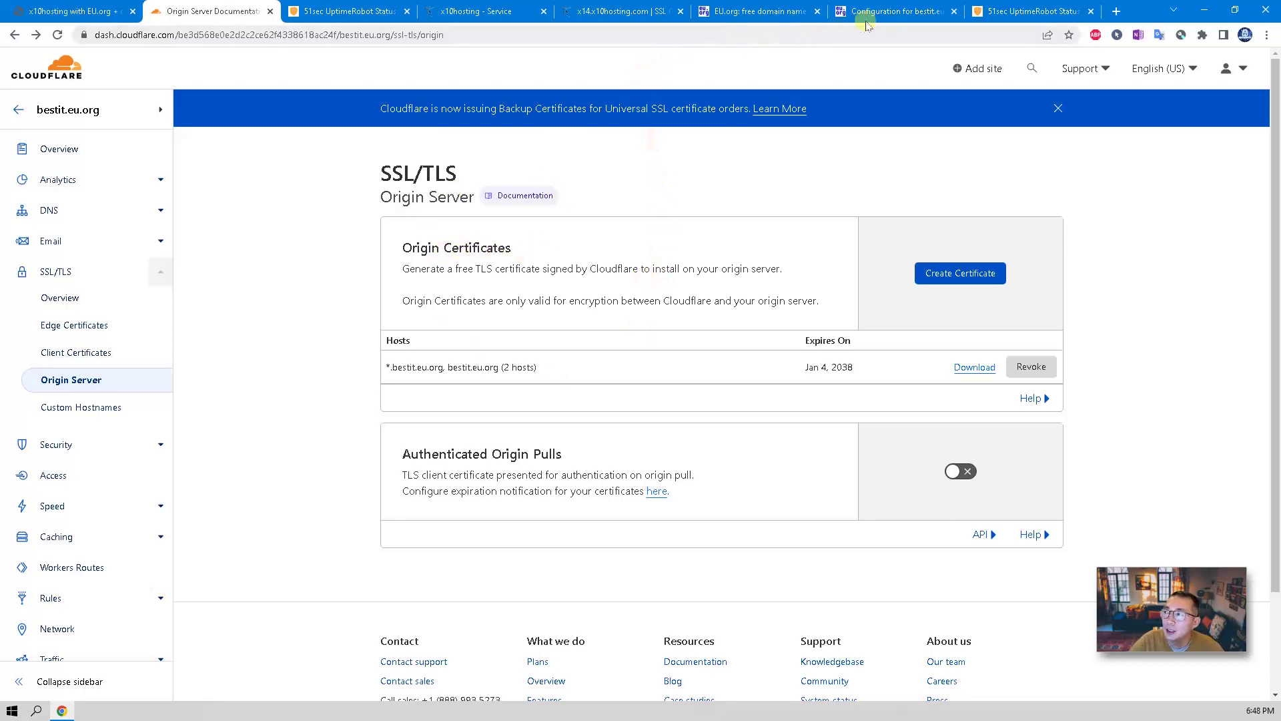
pyautogui.click(500, 11)
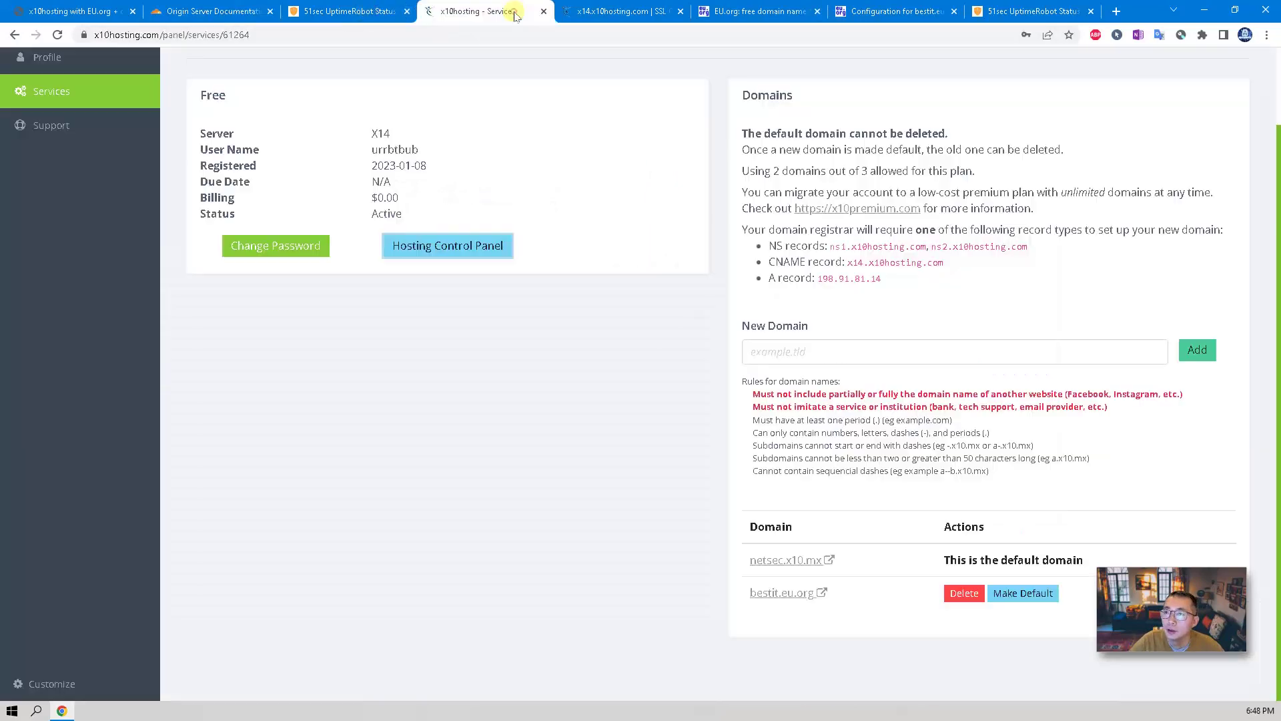
pyautogui.click(596, 10)
pyautogui.click(630, 318)
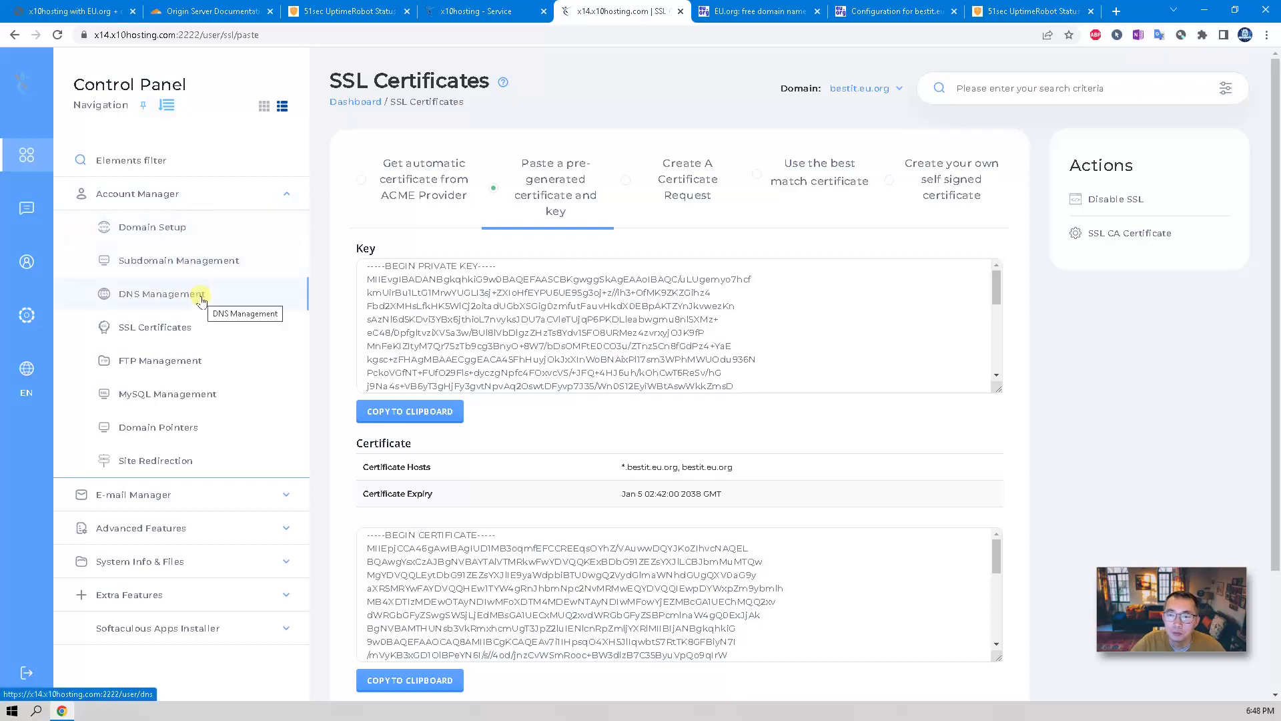
pyautogui.click(323, 11)
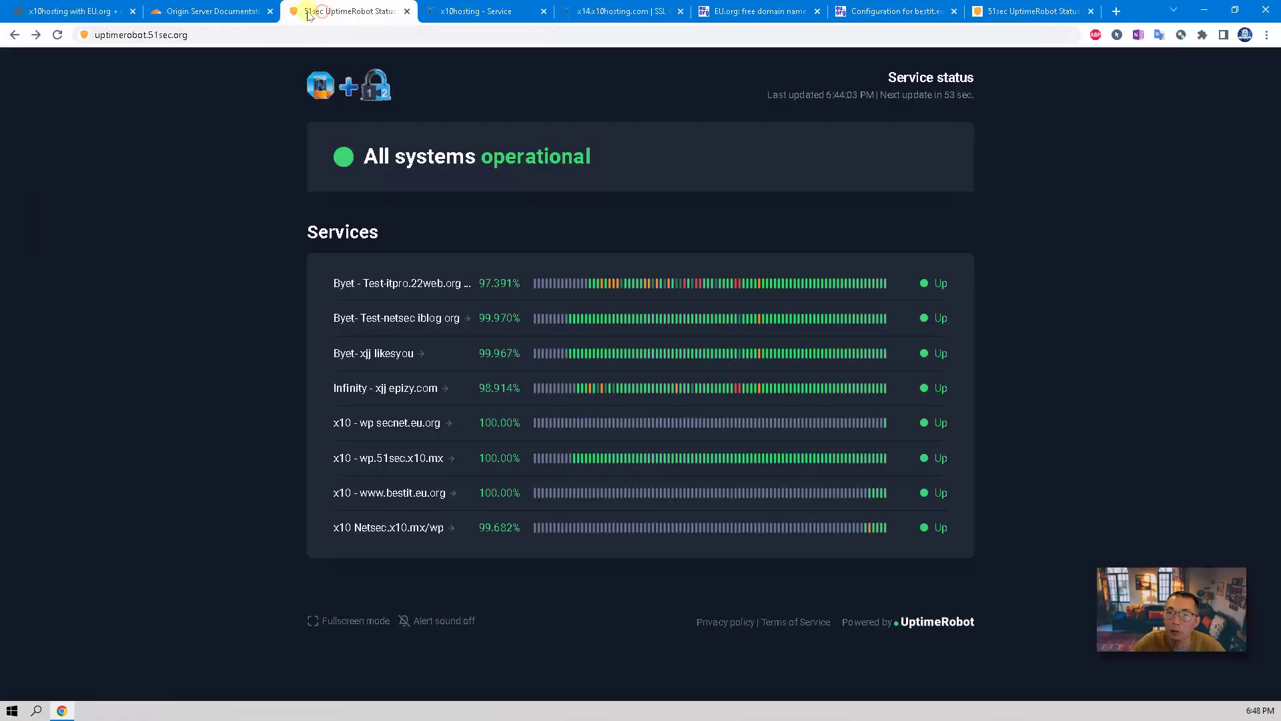
# Step: Open the Cloudflare DNS records of bestit.eu.org and examine the root A record and the _acme-challenge TXT record
pyautogui.click(227, 9)
pyautogui.click(50, 210)
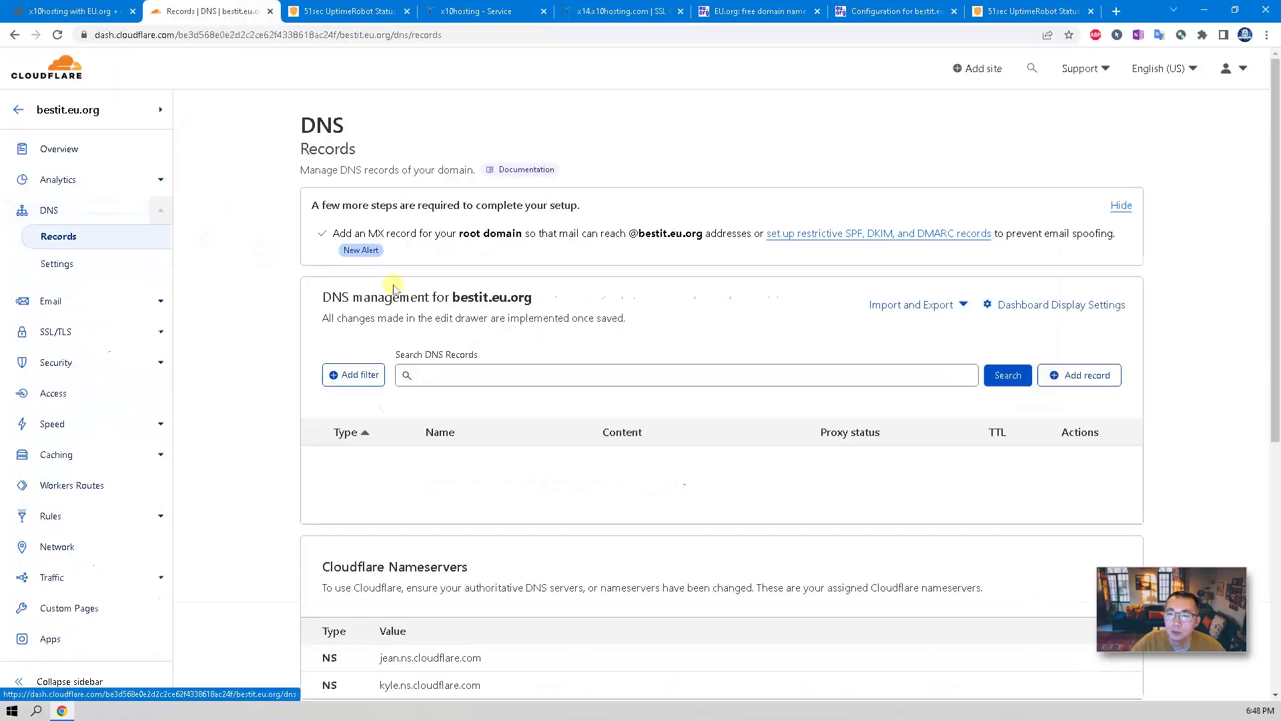
pyautogui.scroll(-1, 574, 424)
pyautogui.moveTo(419, 397); pyautogui.dragTo(932, 393)
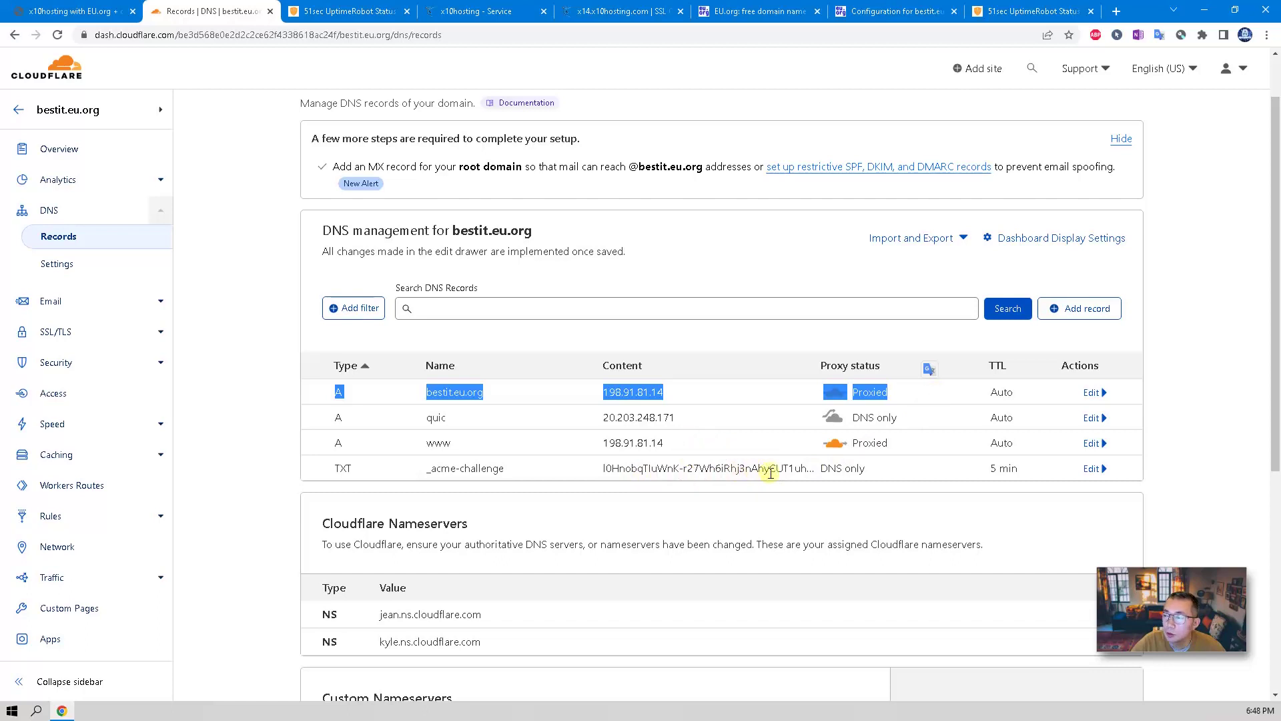
pyautogui.moveTo(421, 472); pyautogui.dragTo(525, 476)
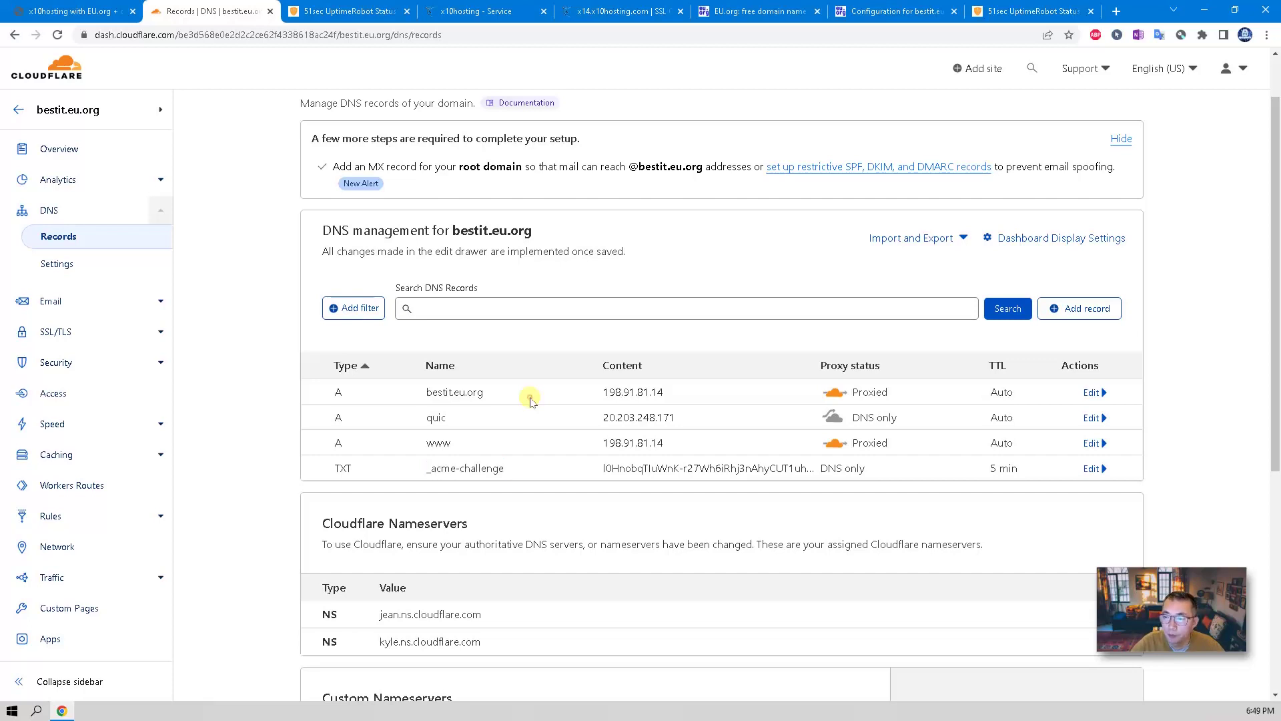
# Step: Copy the domain name bestit.eu.org from the root A record in the Cloudflare DNS records
pyautogui.moveTo(520, 397); pyautogui.dragTo(427, 391)
pyautogui.rightClick(434, 390)
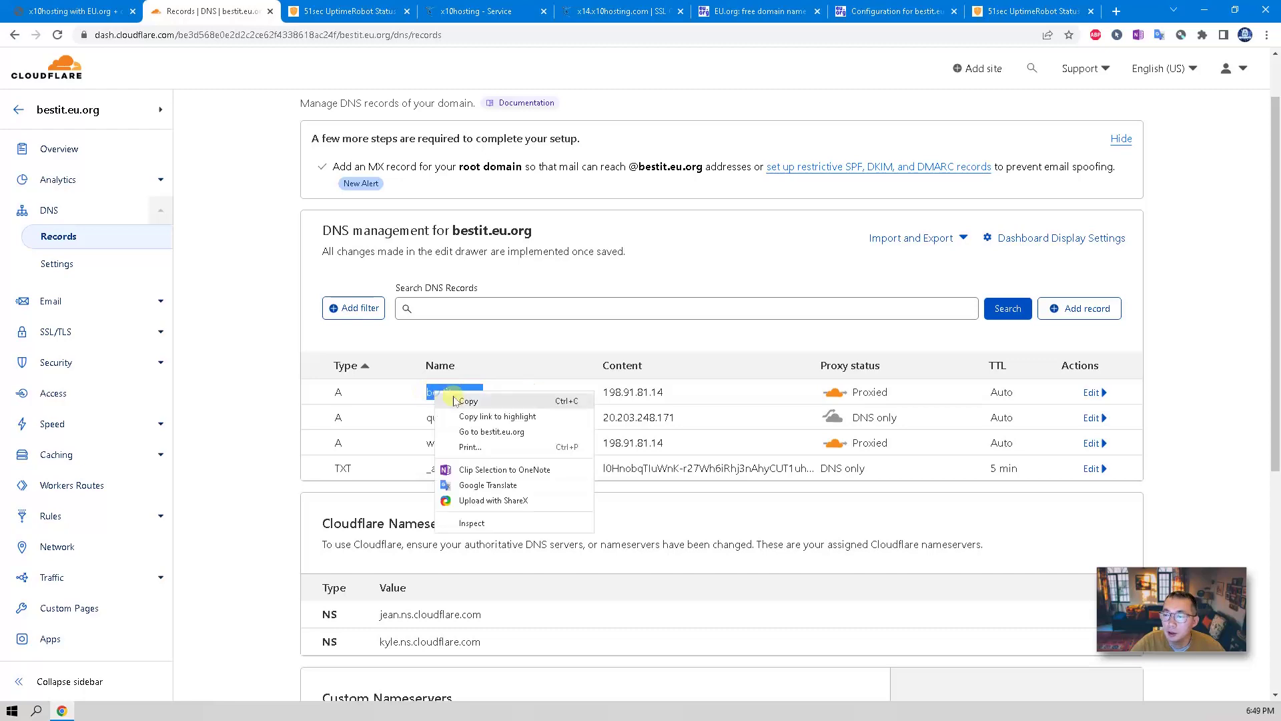
pyautogui.click(454, 401)
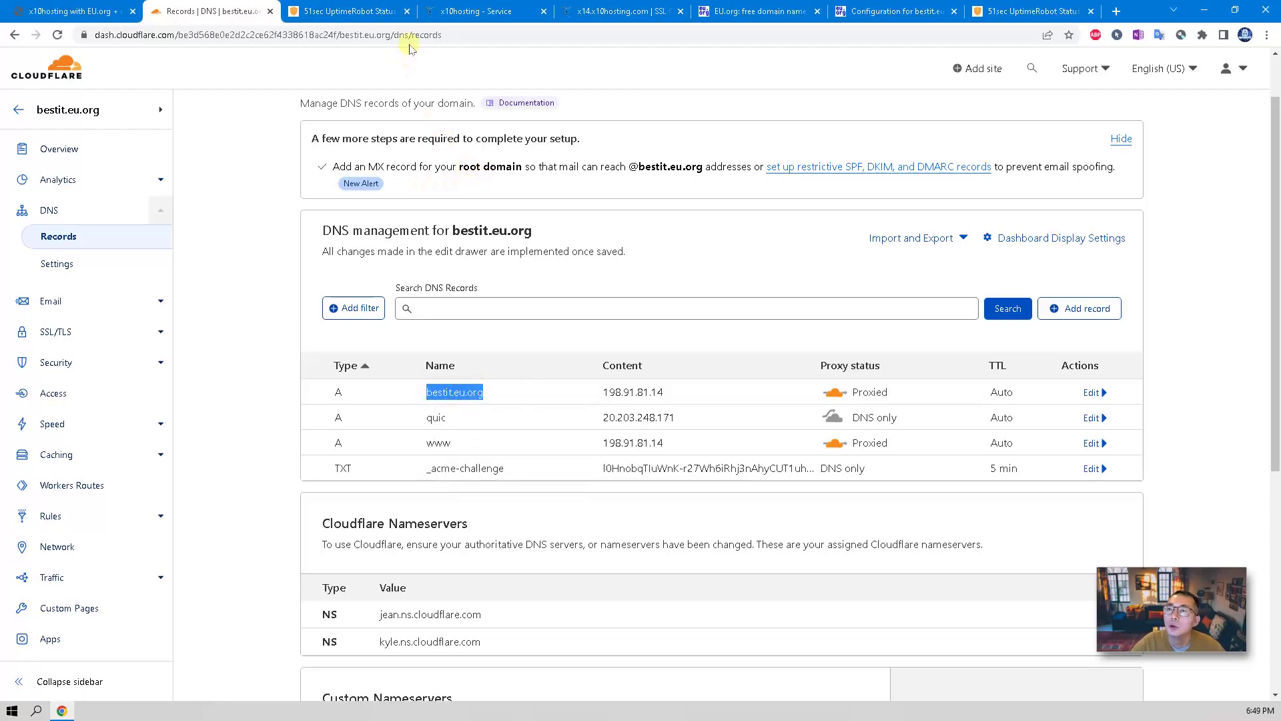
# Step: Review the installed key, certificate and forced HTTPS redirect setting for bestit.eu.org in DirectAdmin
pyautogui.click(476, 16)
pyautogui.click(596, 11)
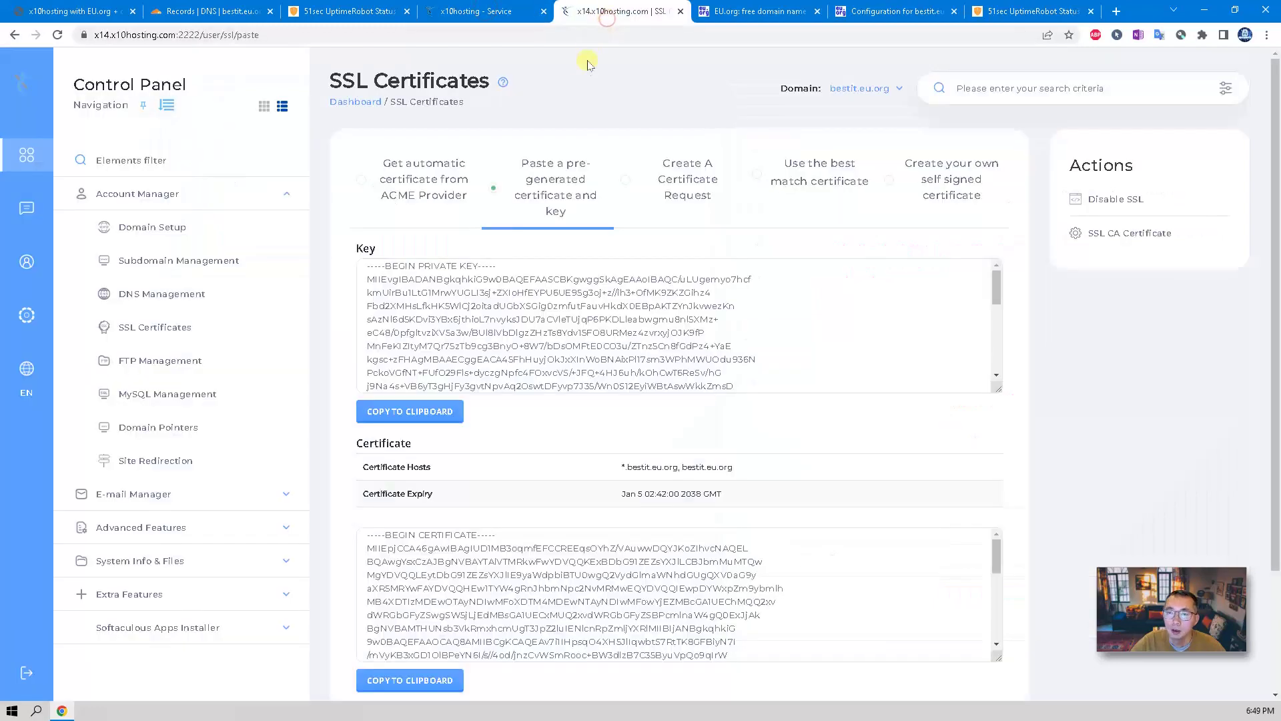
pyautogui.click(536, 367)
pyautogui.click(533, 567)
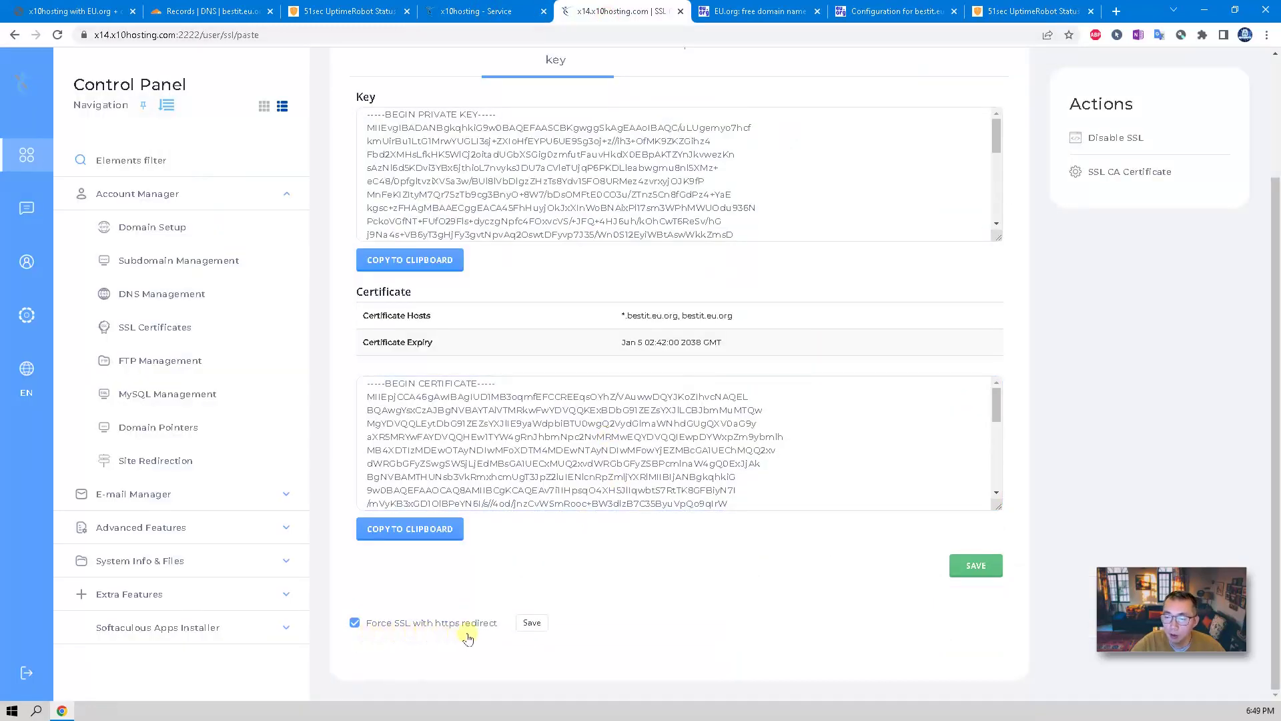
# Step: Load the bestit.eu.org website in place of the EU.org home page, using the copied domain name
pyautogui.click(351, 34)
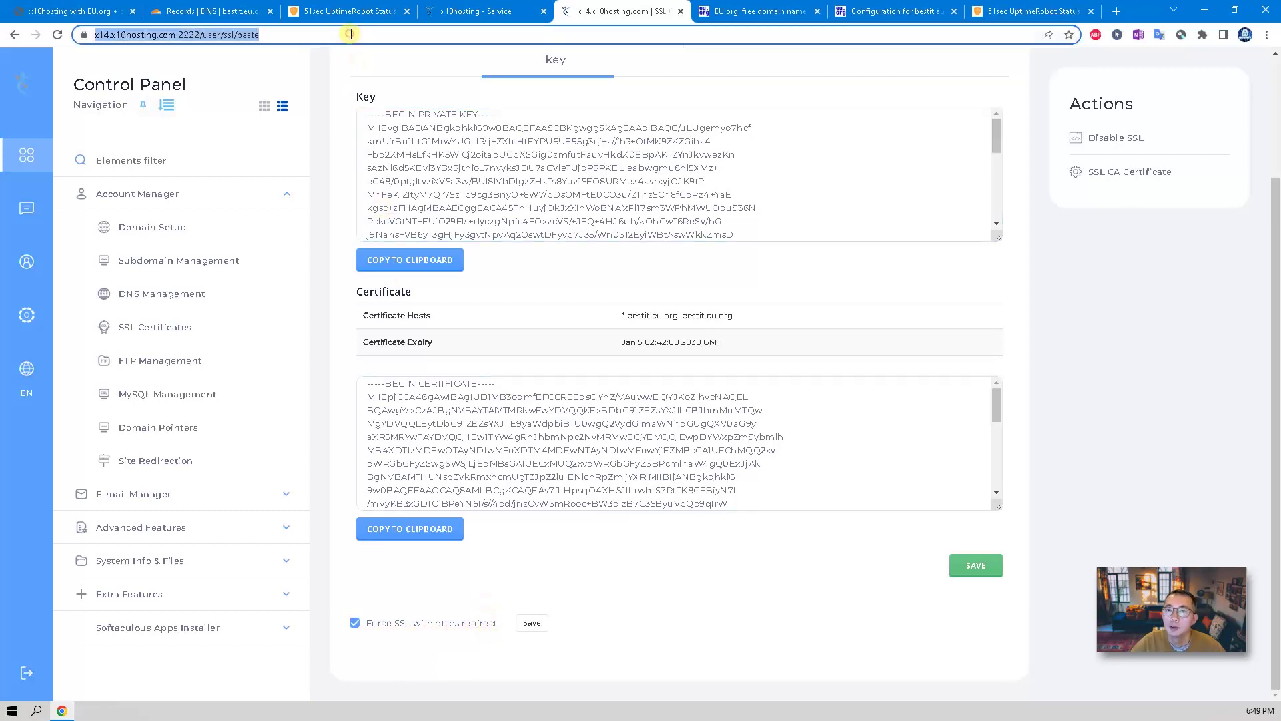
pyautogui.click(743, 12)
pyautogui.click(632, 28)
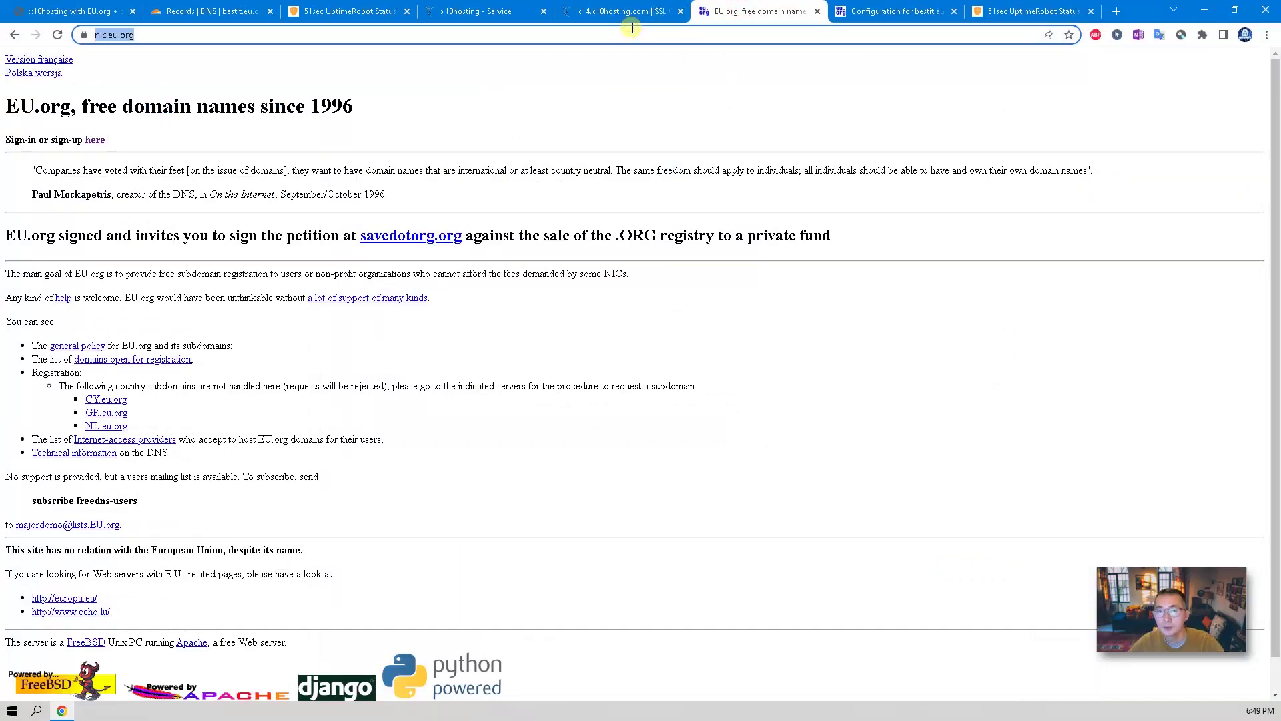
pyautogui.hotkey('ctrl', 'v')
pyautogui.press('Return')
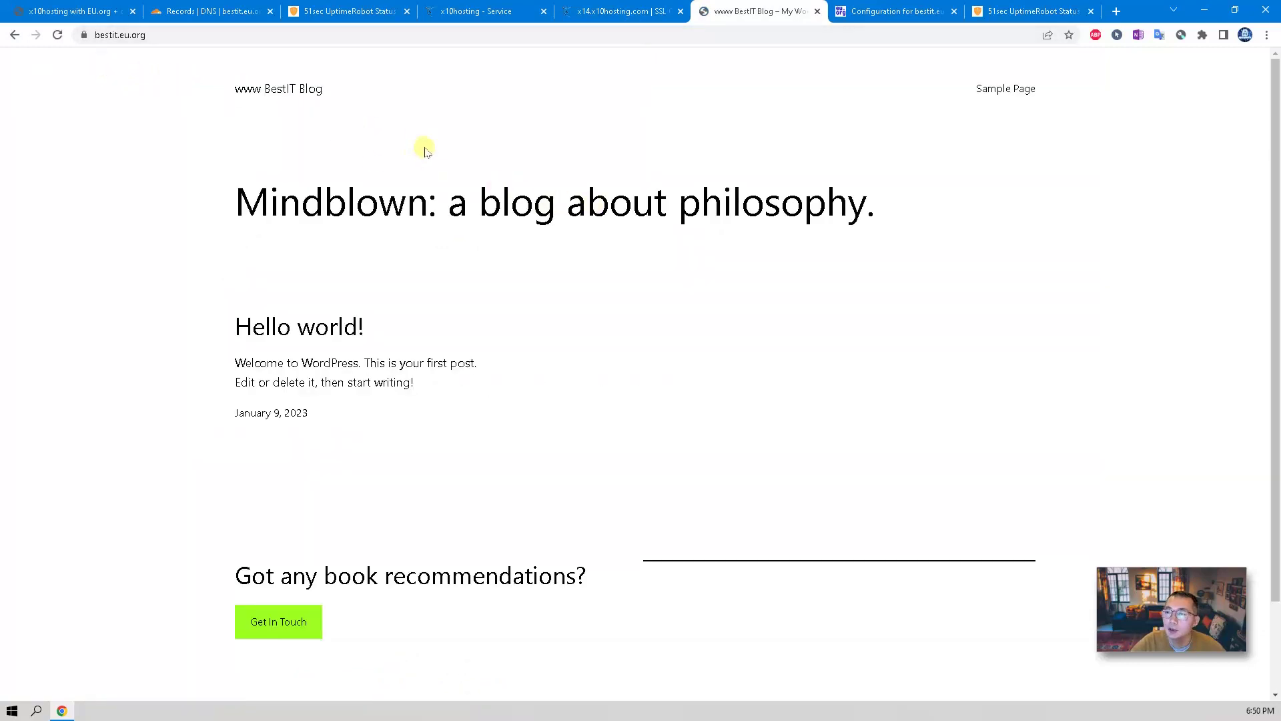
# Step: Check Cloudflare's SSL/TLS encryption mode for bestit.eu.org and the issuing organization of the certificate served by the live website
pyautogui.click(227, 13)
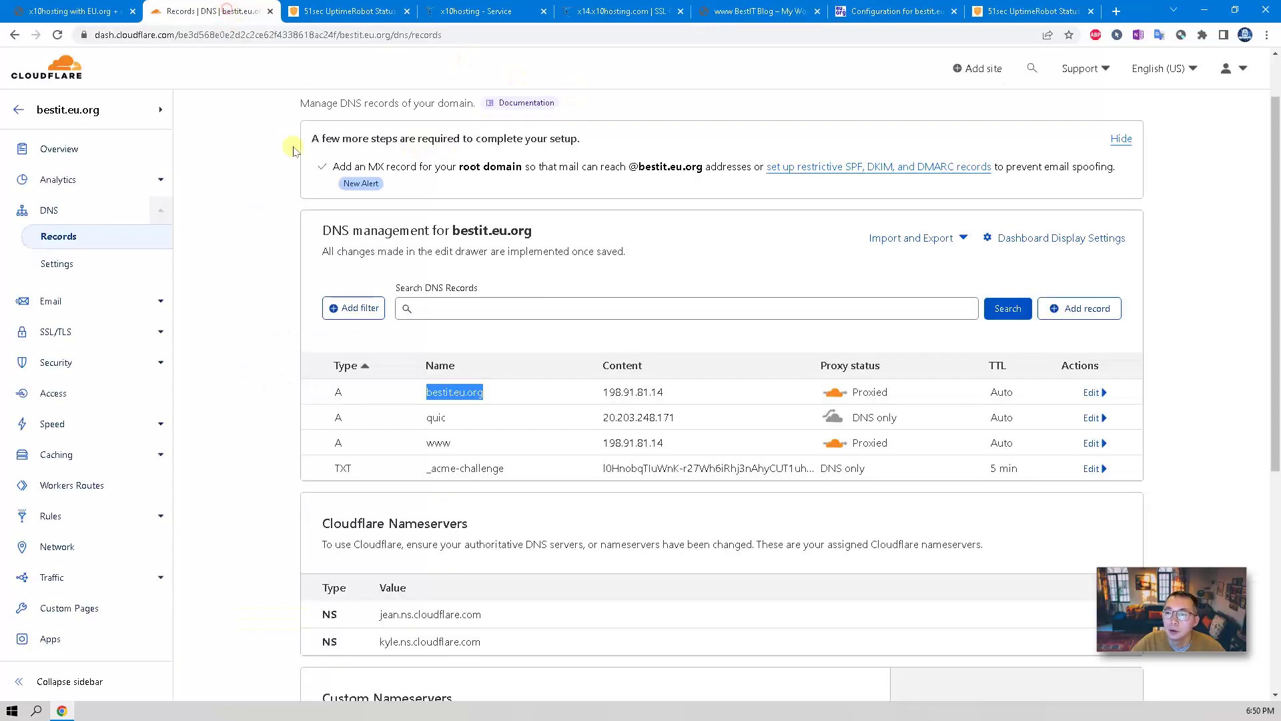
pyautogui.click(98, 339)
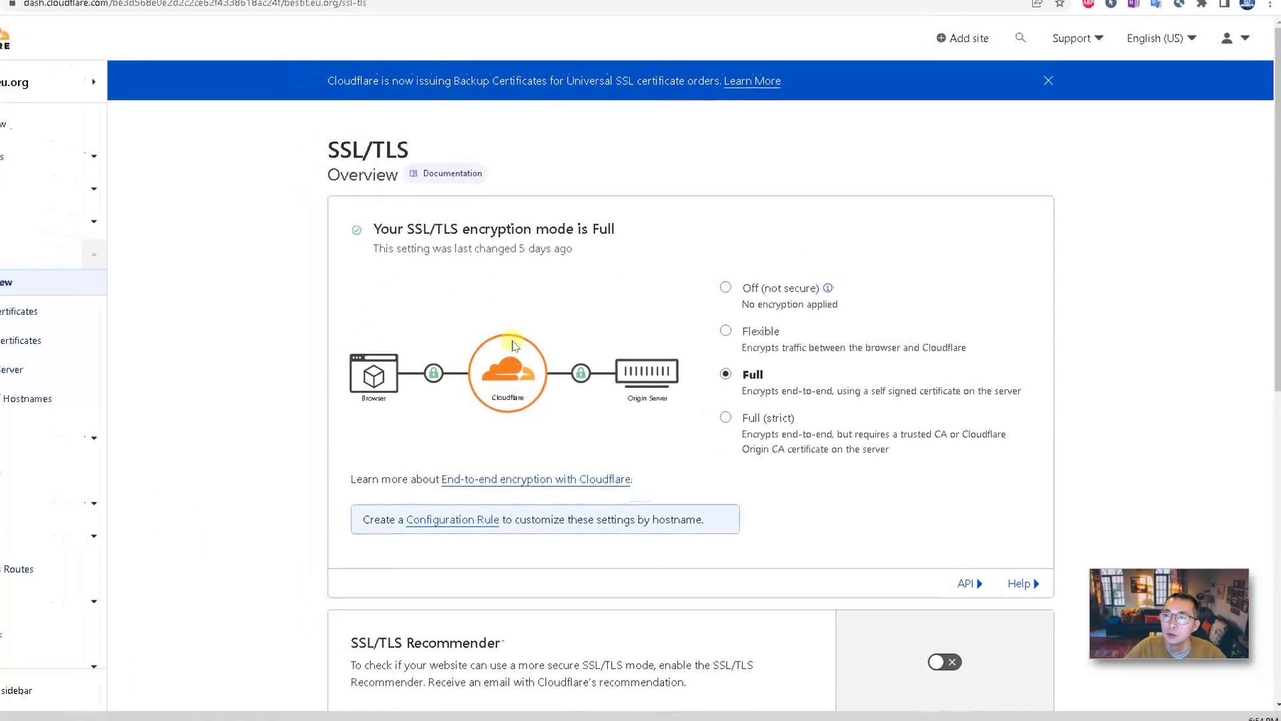
pyautogui.click(742, 14)
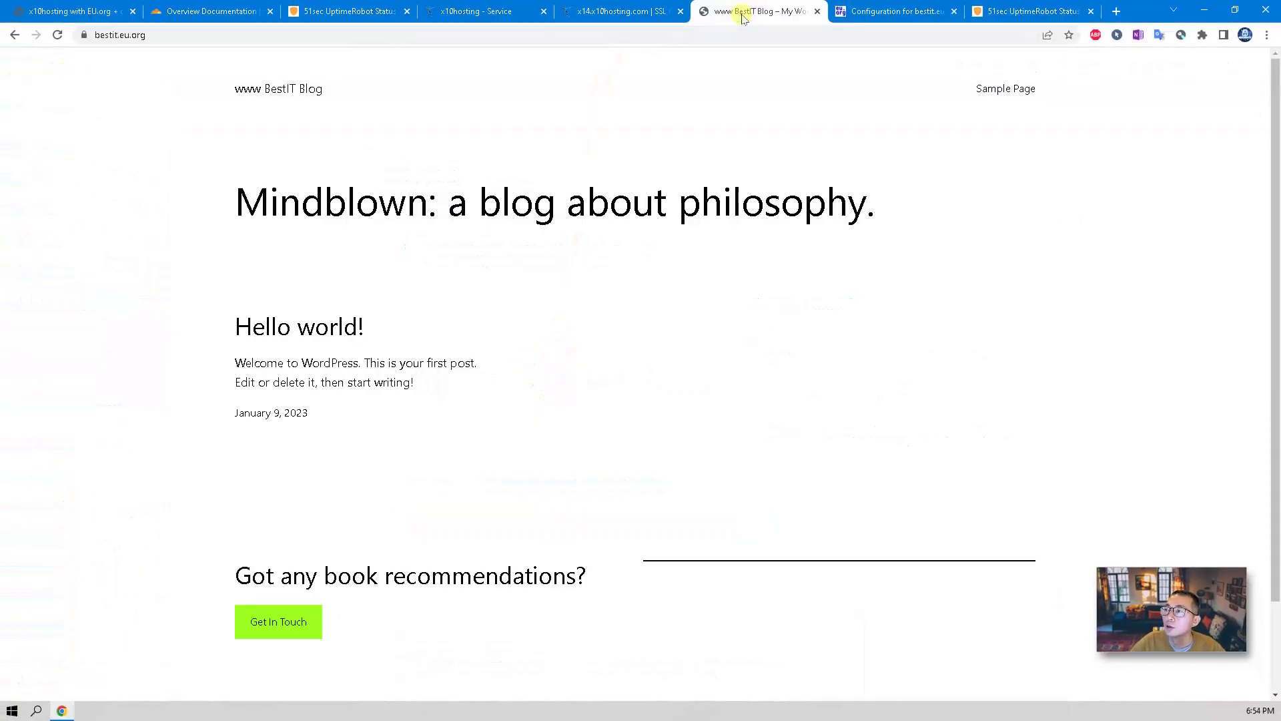
pyautogui.click(83, 35)
pyautogui.click(159, 94)
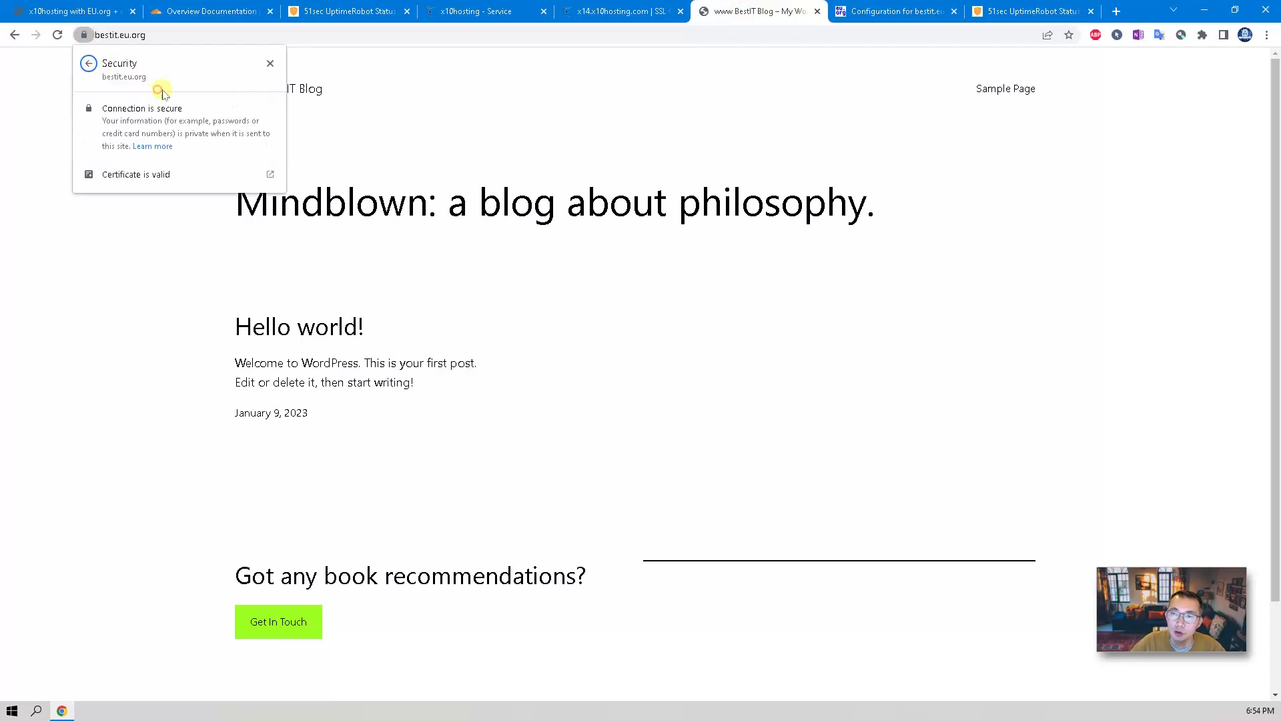
pyautogui.click(175, 182)
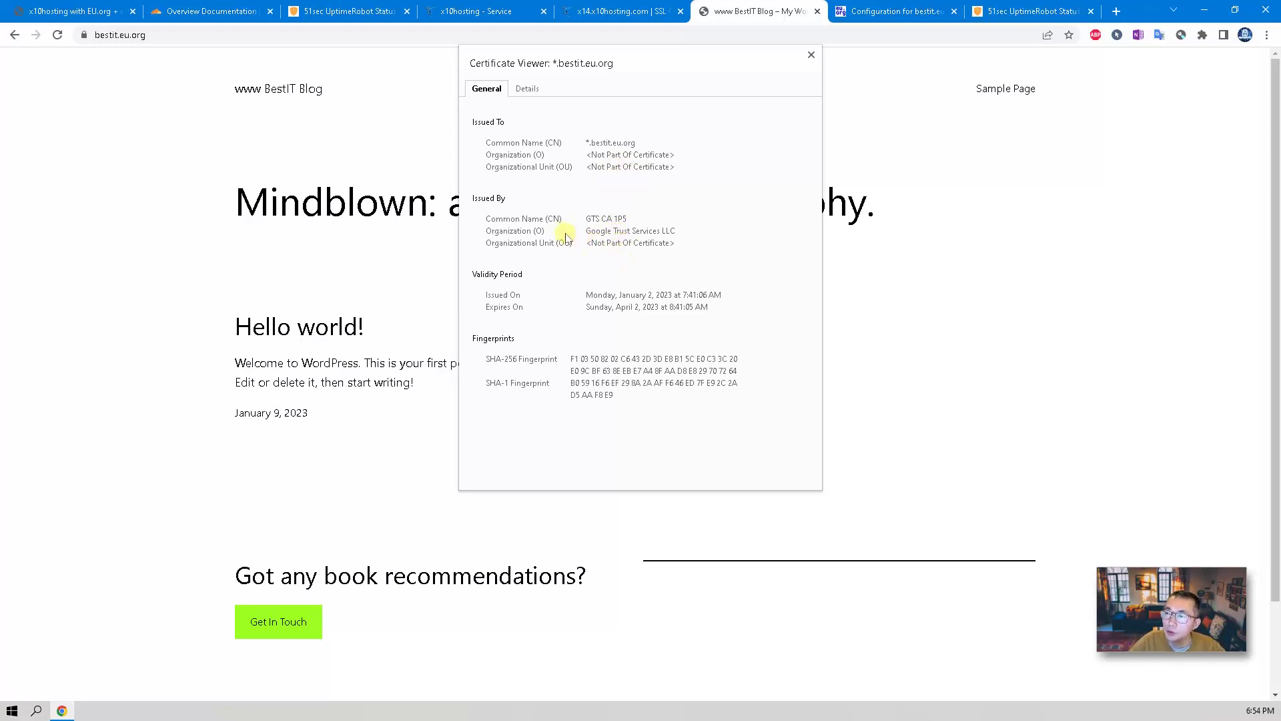
pyautogui.moveTo(586, 232); pyautogui.dragTo(671, 232)
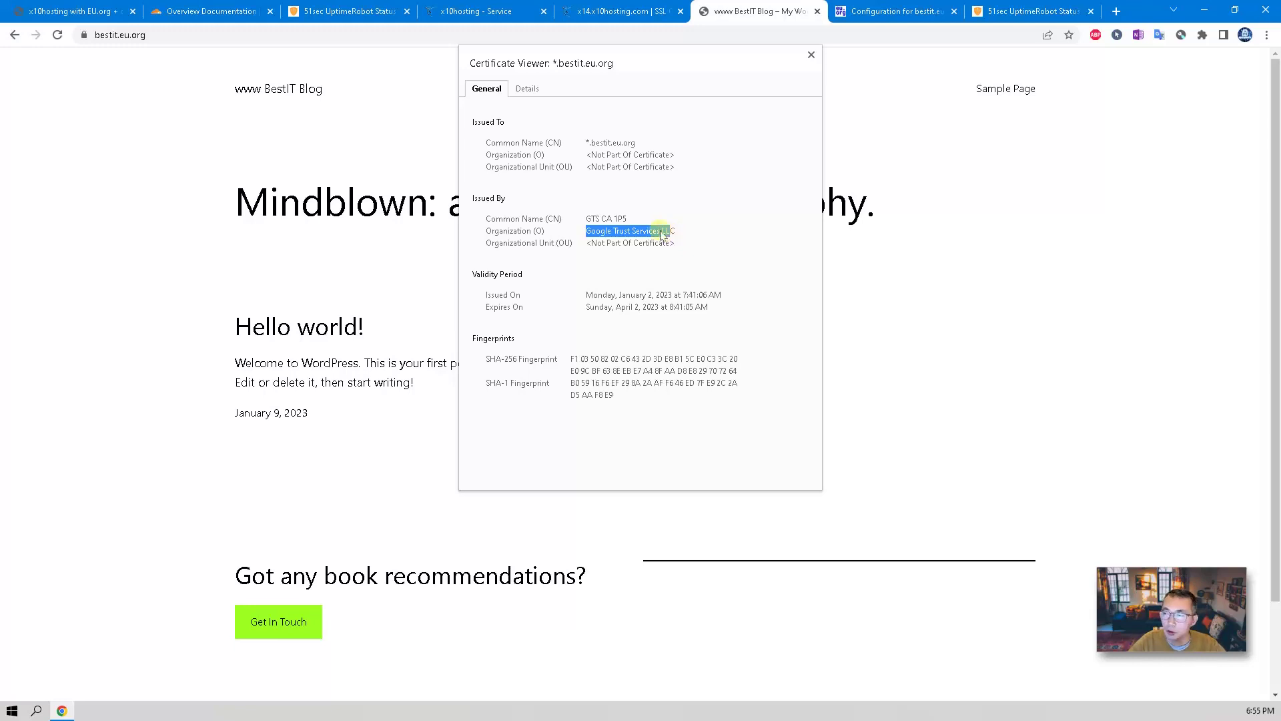
# Step: Compare the Cloudflare encryption mode overview with the origin key and certificate installed for bestit.eu.org in DirectAdmin
pyautogui.click(256, 8)
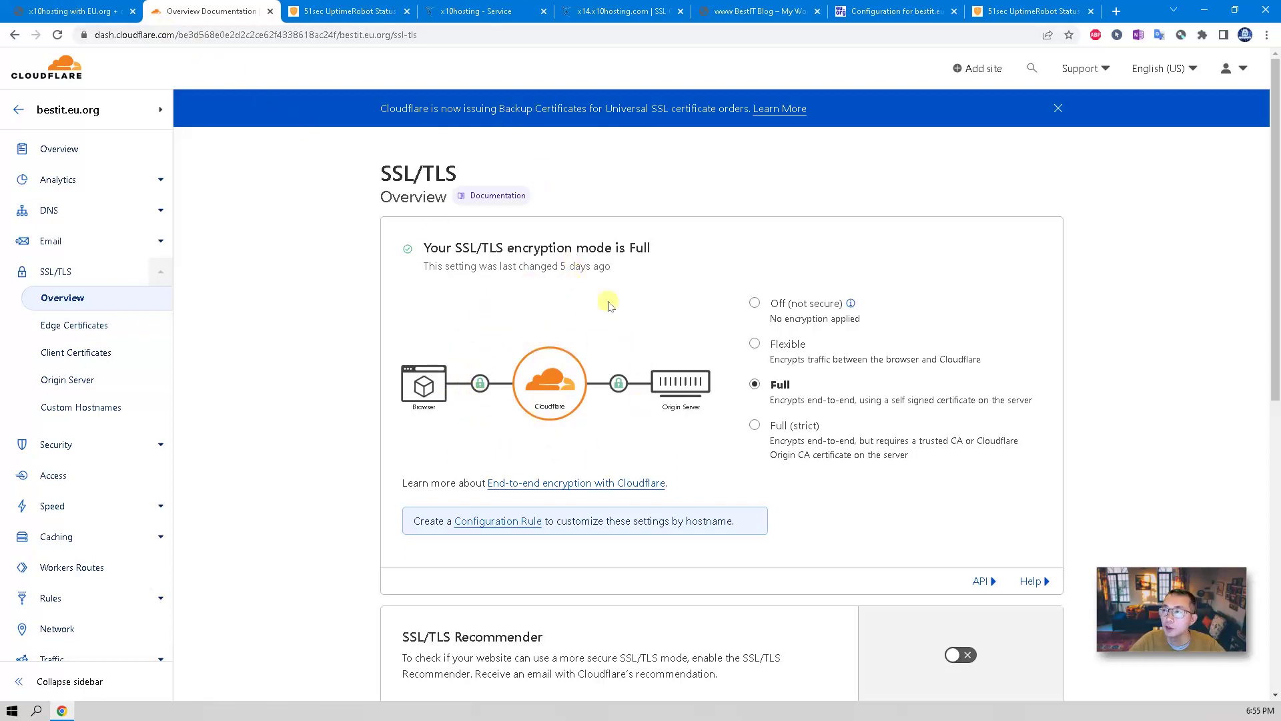
pyautogui.click(594, 11)
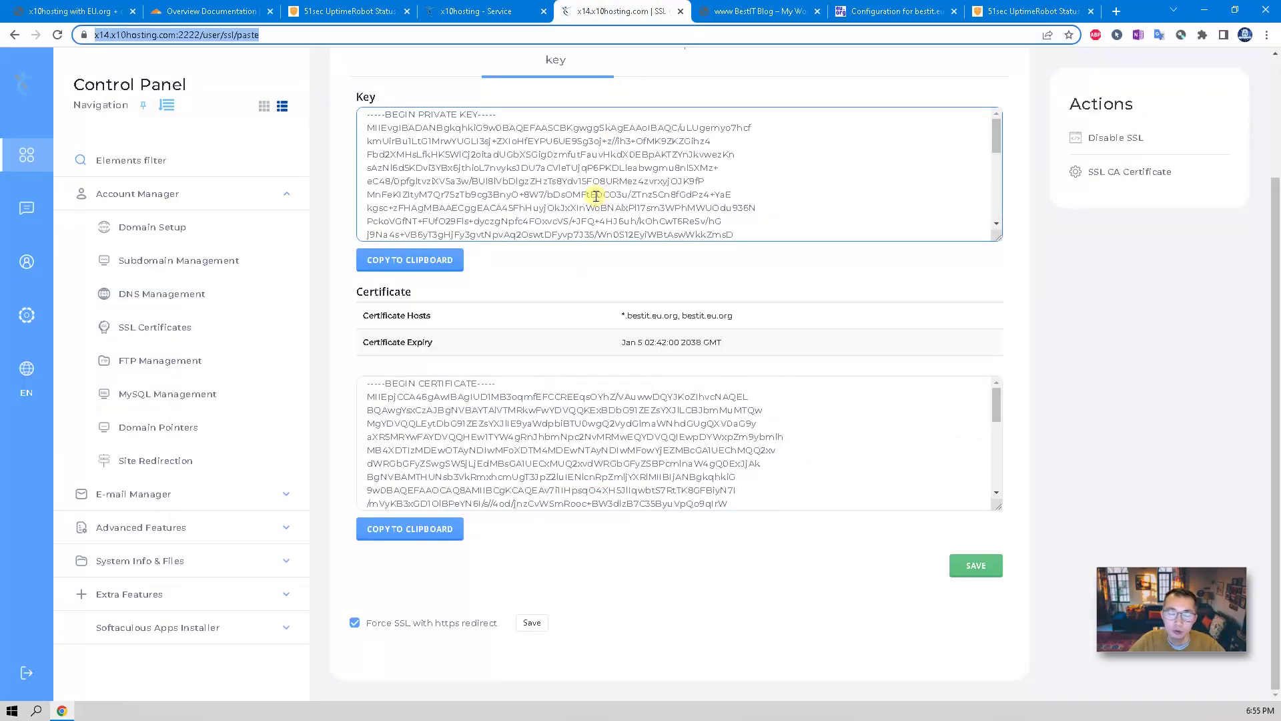
pyautogui.click(574, 383)
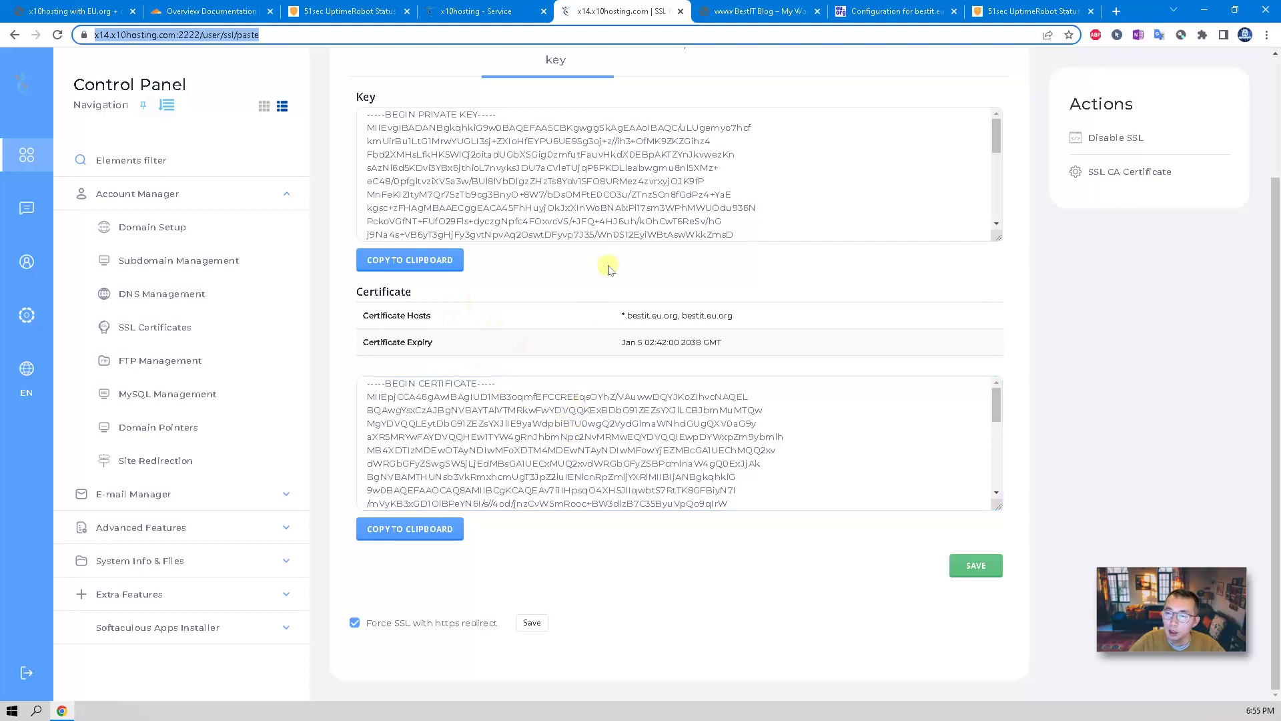
pyautogui.click(683, 334)
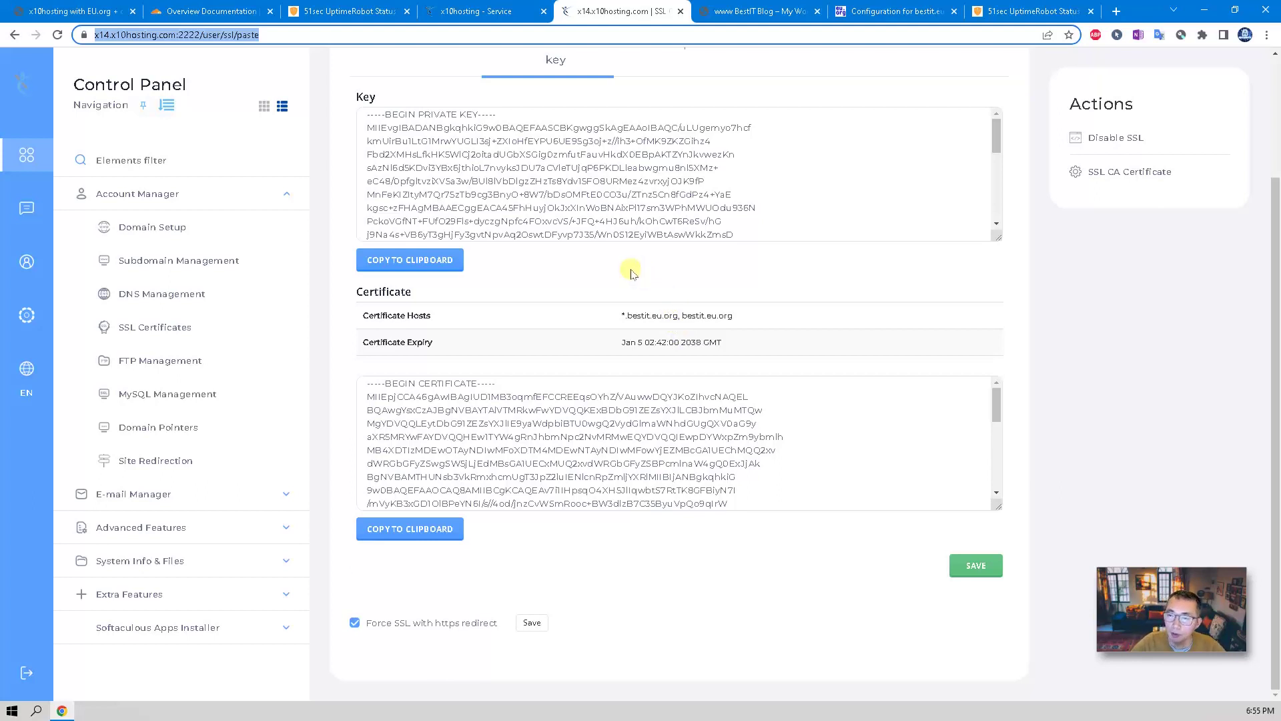
# Step: Compare the DNS records of bestit.eu.org in DirectAdmin and Cloudflare, and view the diagram of x10hosting with EU.org and Cloudflare
pyautogui.click(228, 297)
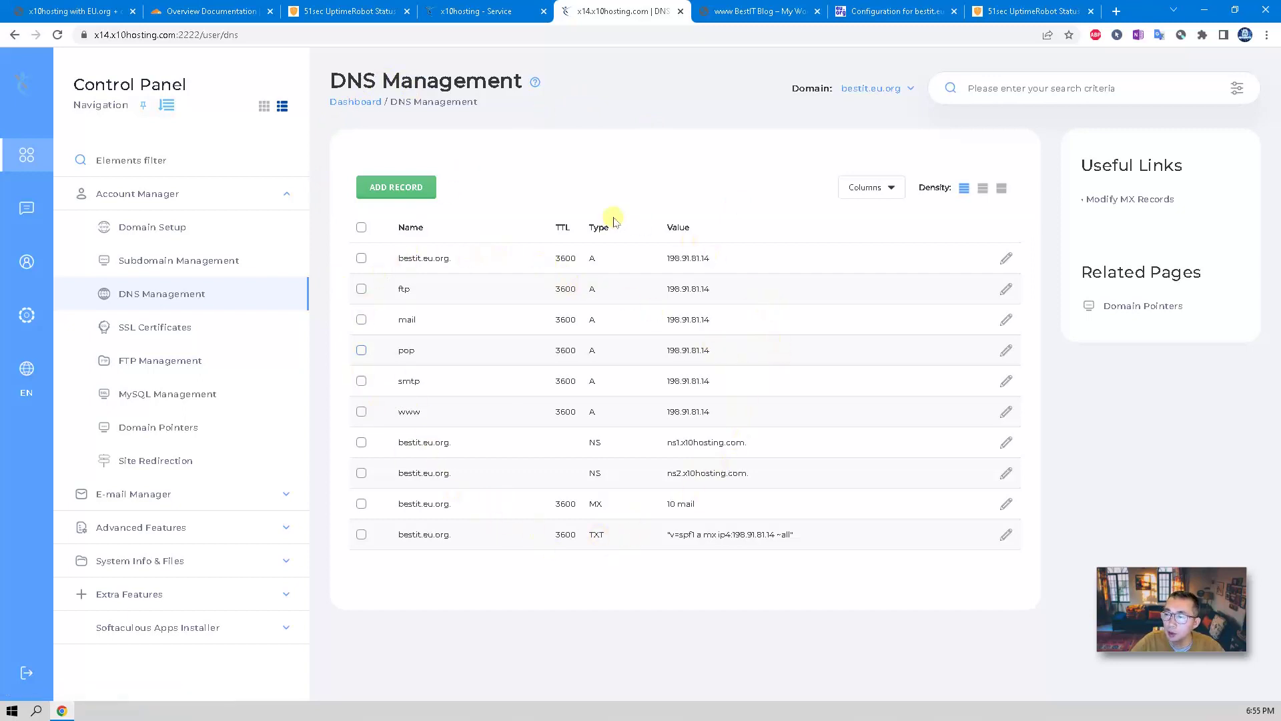
pyautogui.click(223, 8)
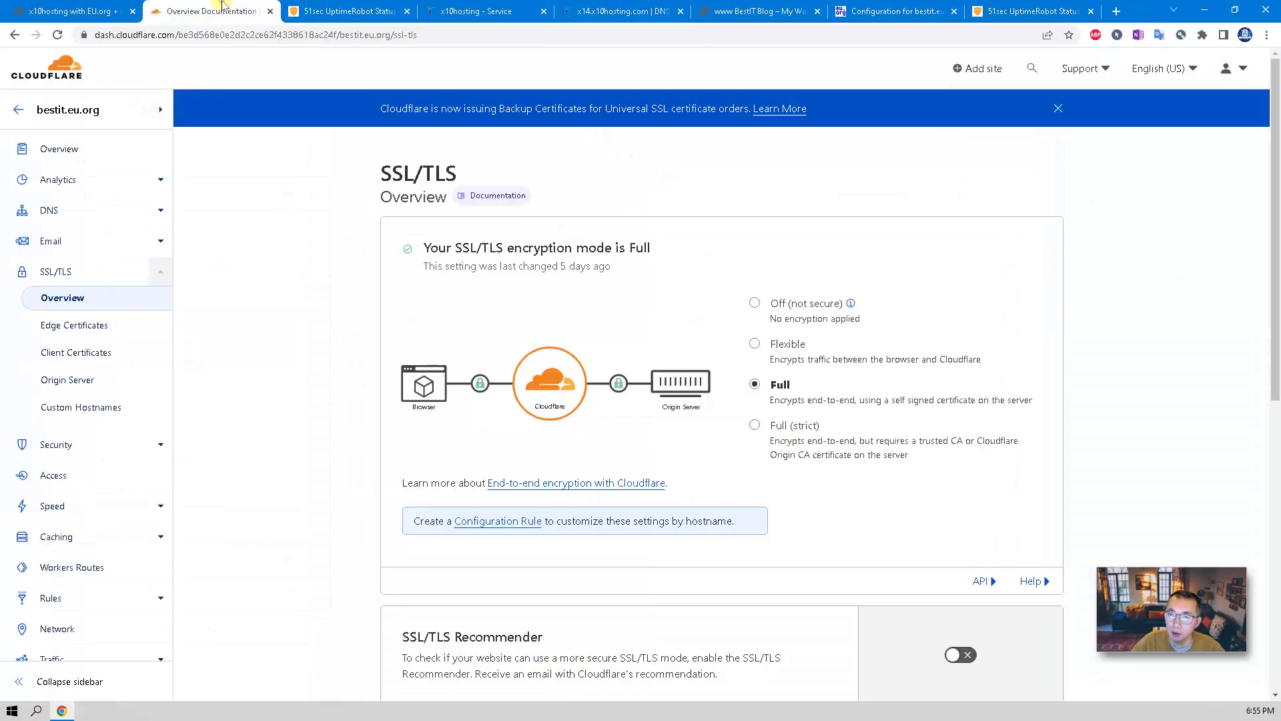
pyautogui.click(109, 208)
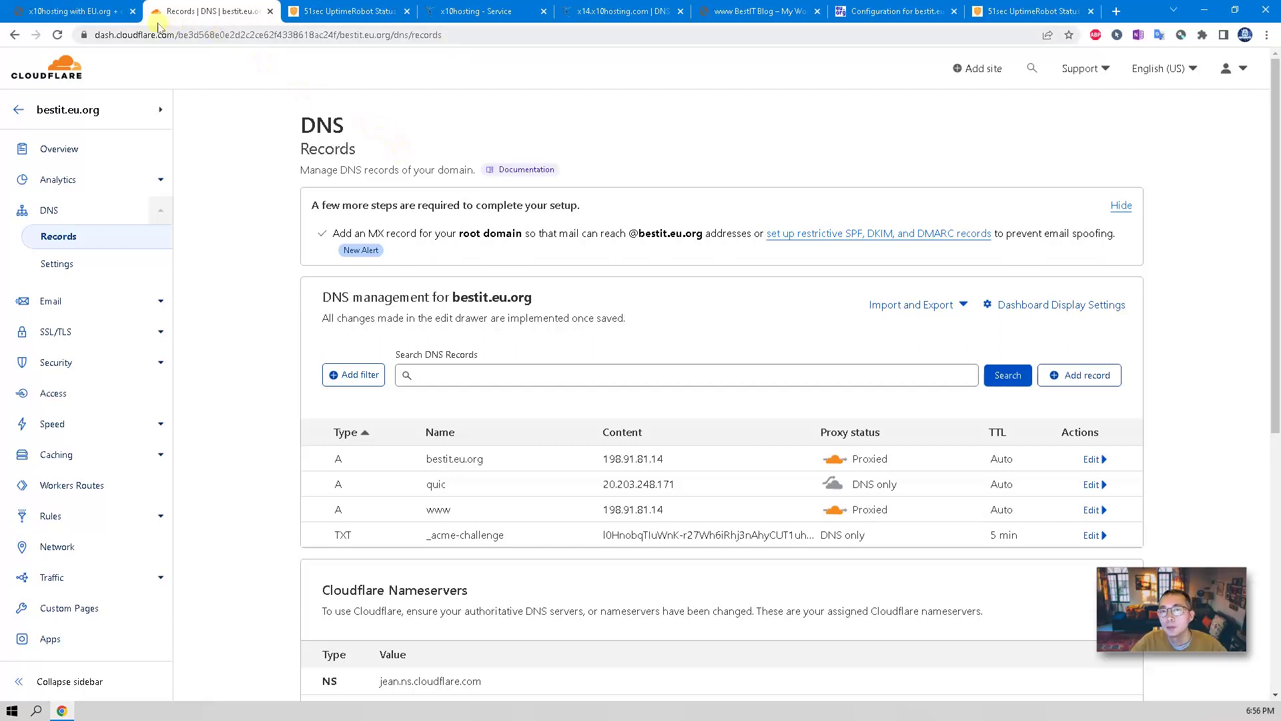
pyautogui.click(88, 10)
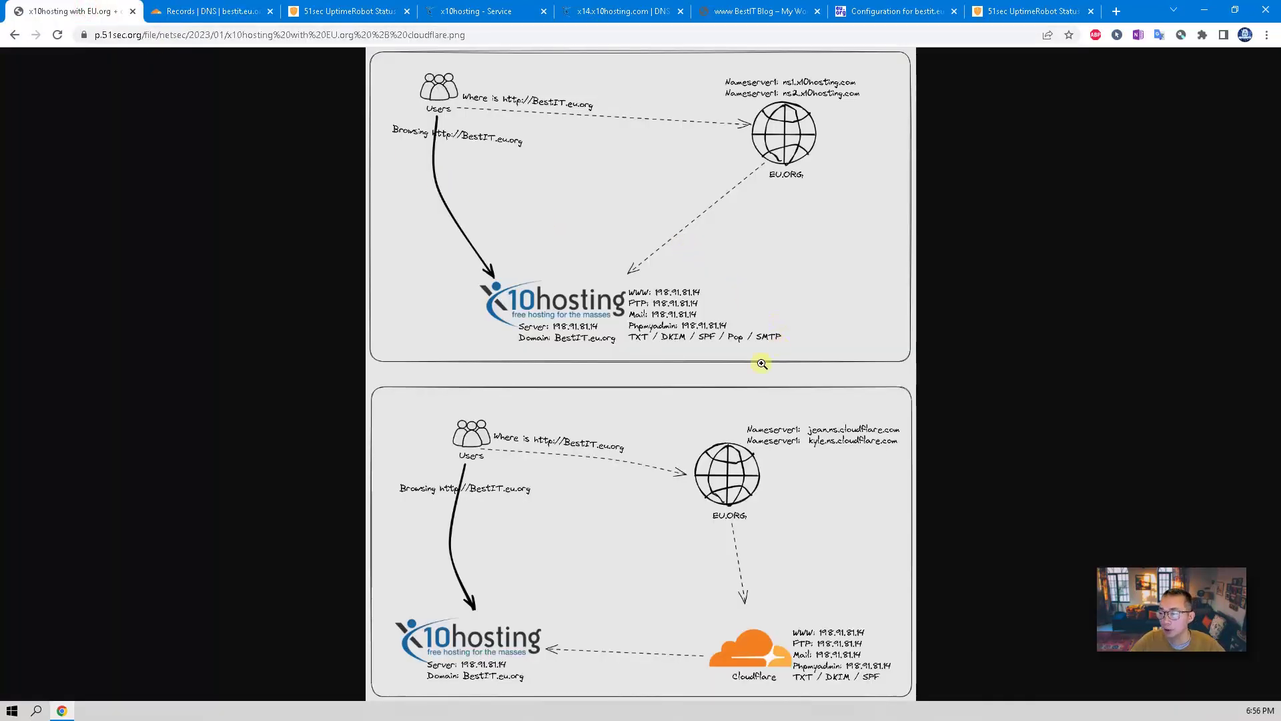